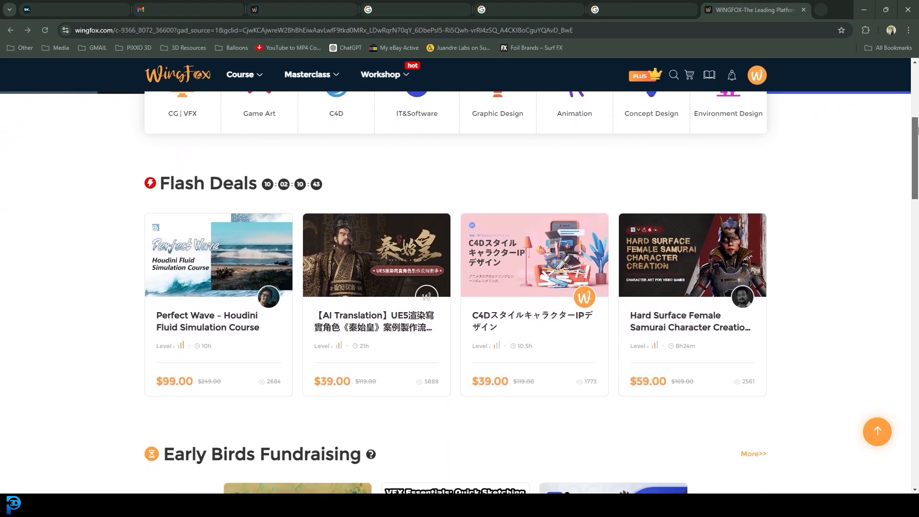
- Browse the course offers on the Wingfox homepage below the Flash Deals section
scroll(459, 288, down, 3)
drag(917, 158, 917, 294)
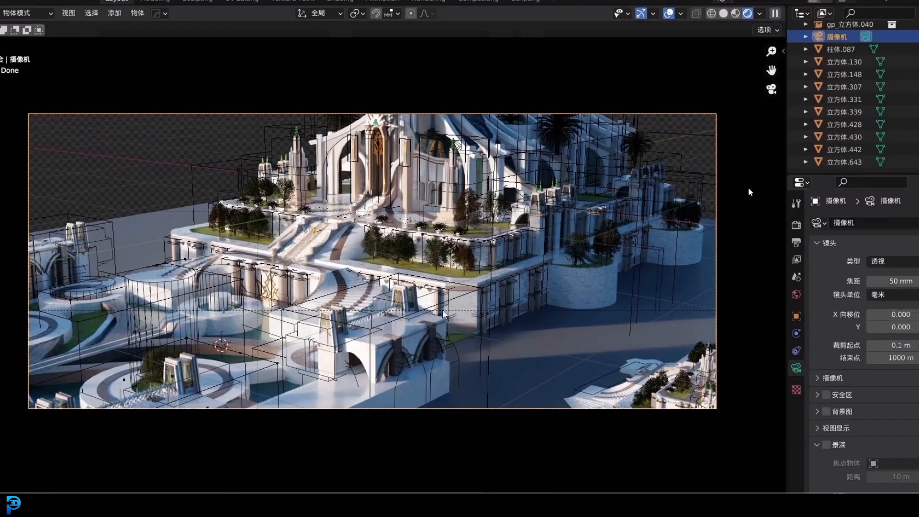
key(grave)
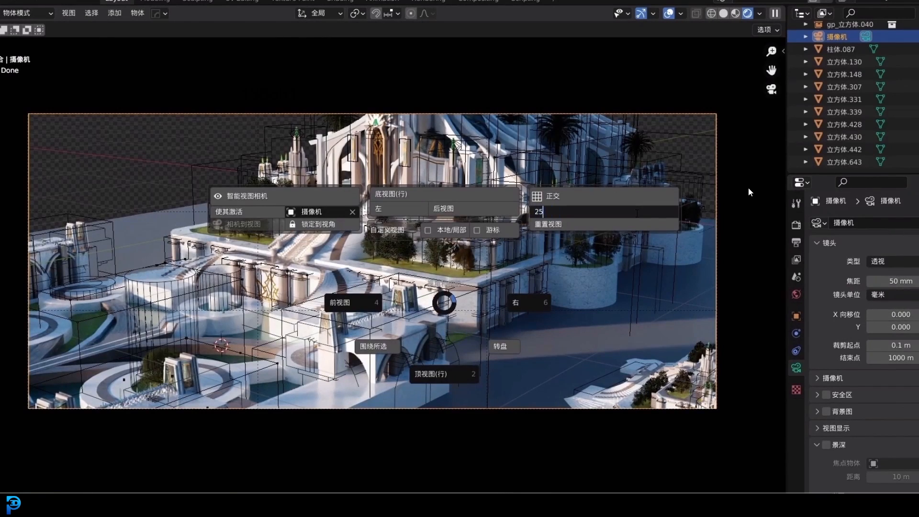
key(Return)
key(grave)
key(3)
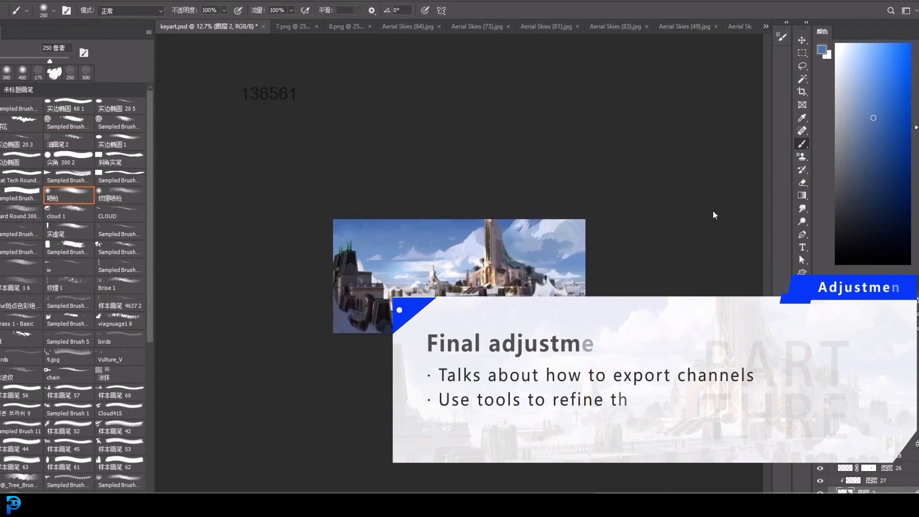
- Leave the full-screen trailer and review the Pilgrimage course page, including its lesson contents and what the course includes
key(Escape)
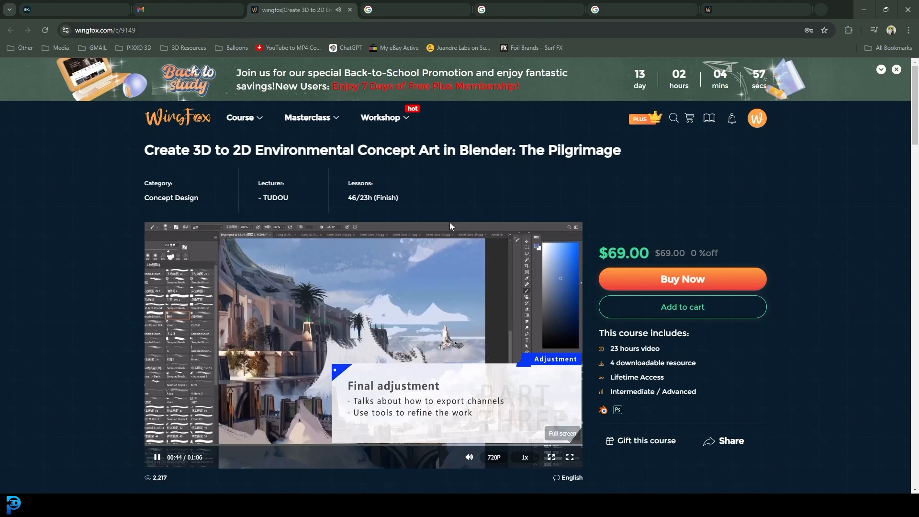
scroll(119, 279, down, 8)
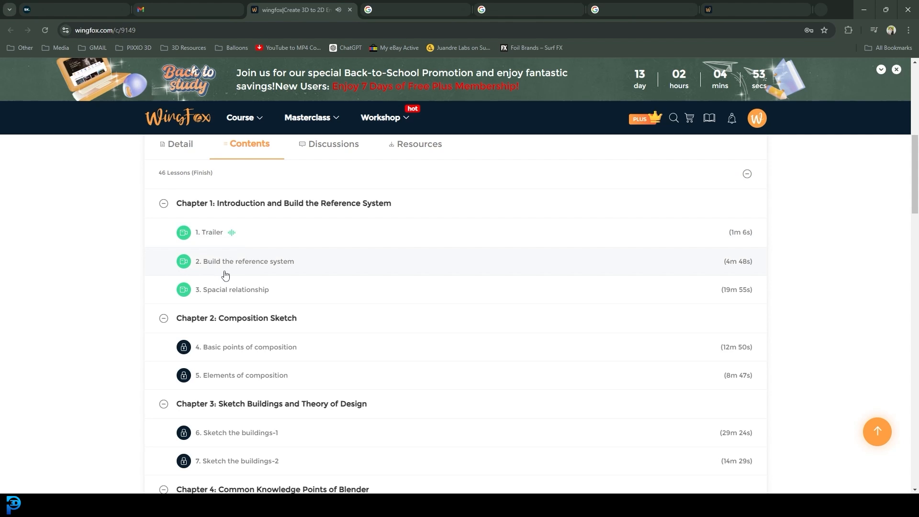
scroll(283, 313, up, 4)
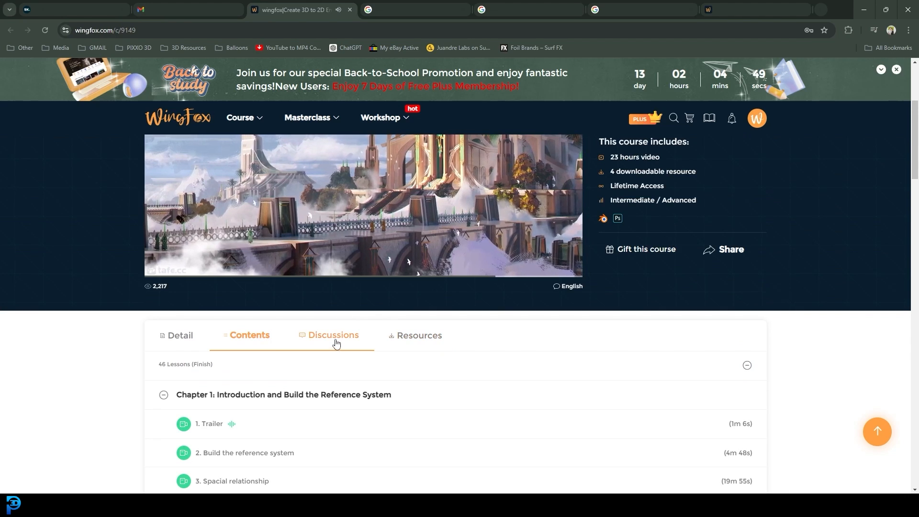
scroll(605, 371, up, 2)
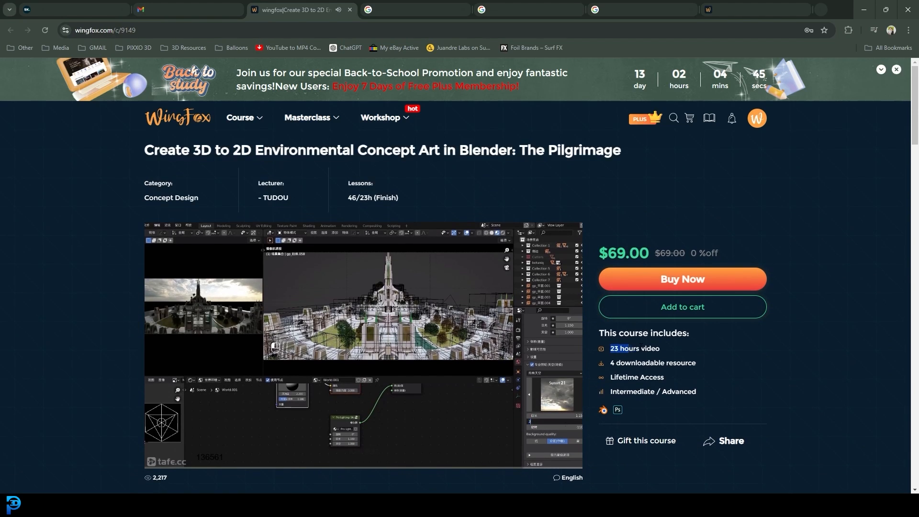
drag(622, 348, 662, 348)
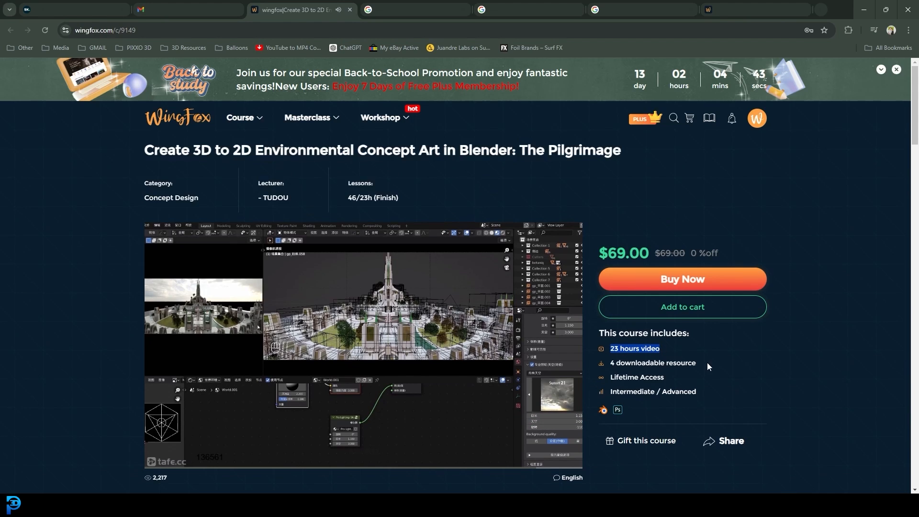
scroll(708, 366, down, 1)
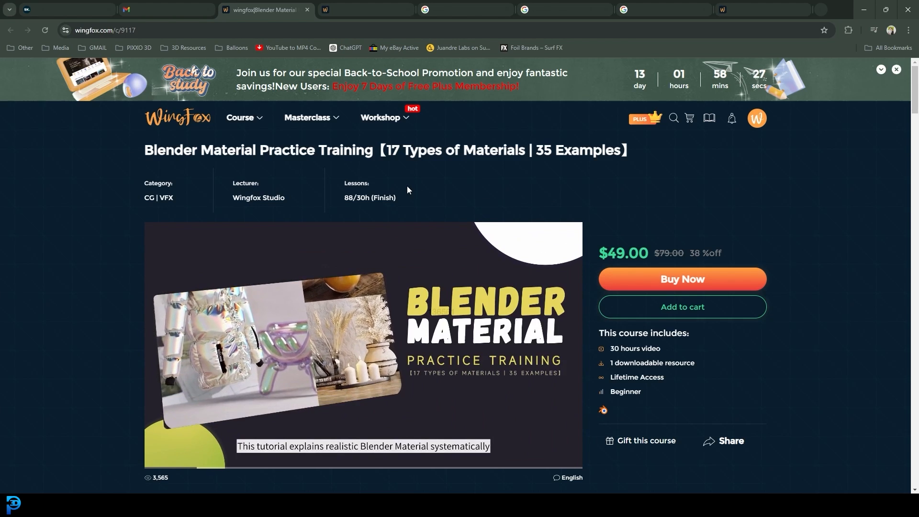
- Review the Blender Material Practice Training course page, its trailer and what the course includes
scroll(390, 206, down, 2)
scroll(335, 292, up, 2)
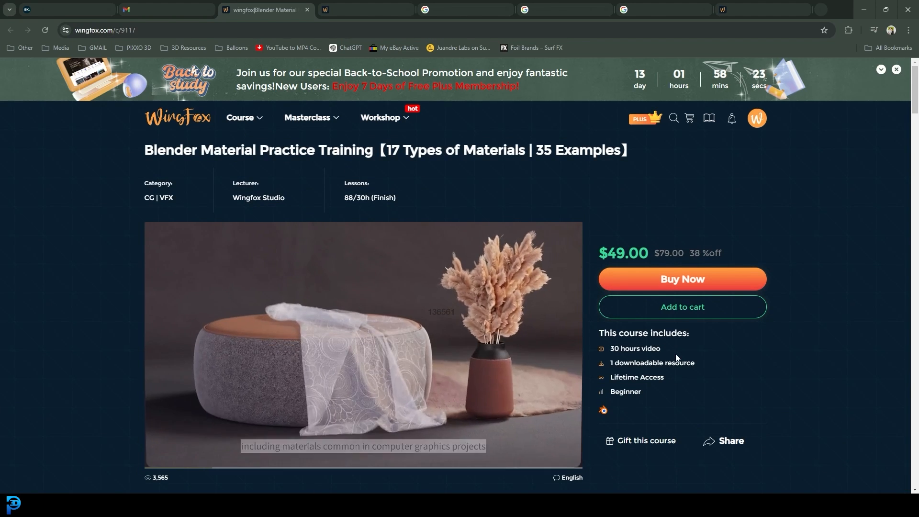
scroll(681, 362, down, 2)
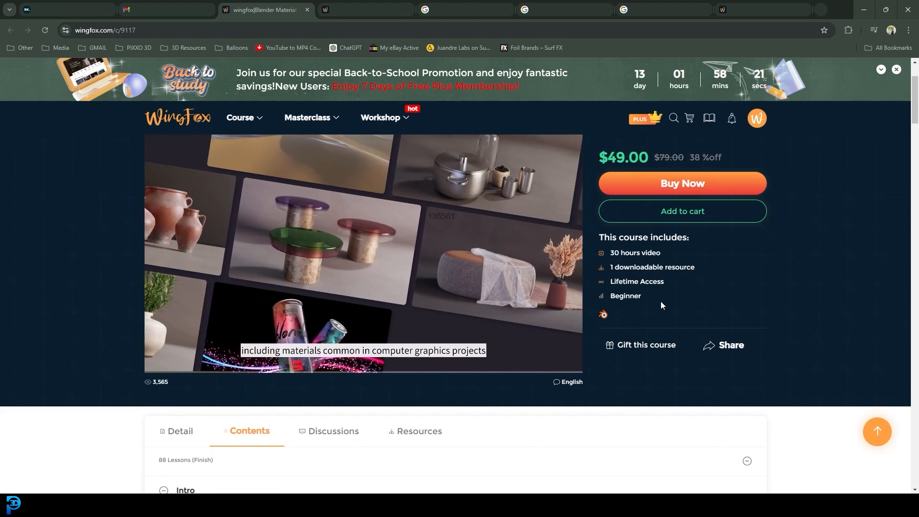
scroll(661, 300, up, 1)
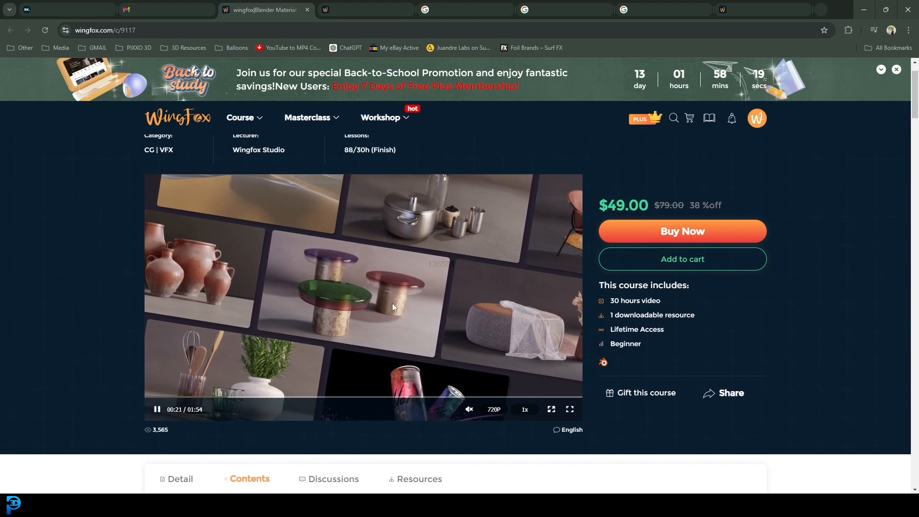
scroll(392, 302, up, 1)
scroll(372, 334, down, 1)
scroll(371, 333, down, 1)
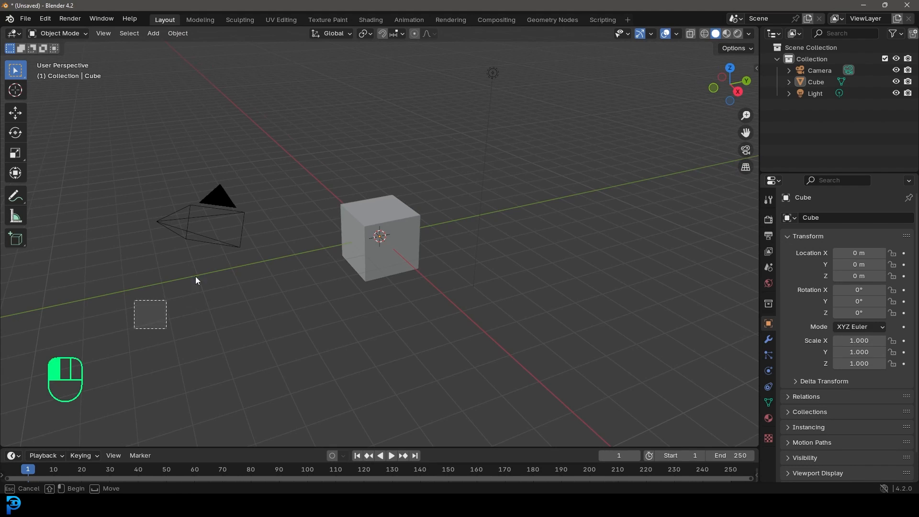
- In Blender, delete the default camera, cube and light, and add a mesh circle at the origin
drag(195, 280, 549, 62)
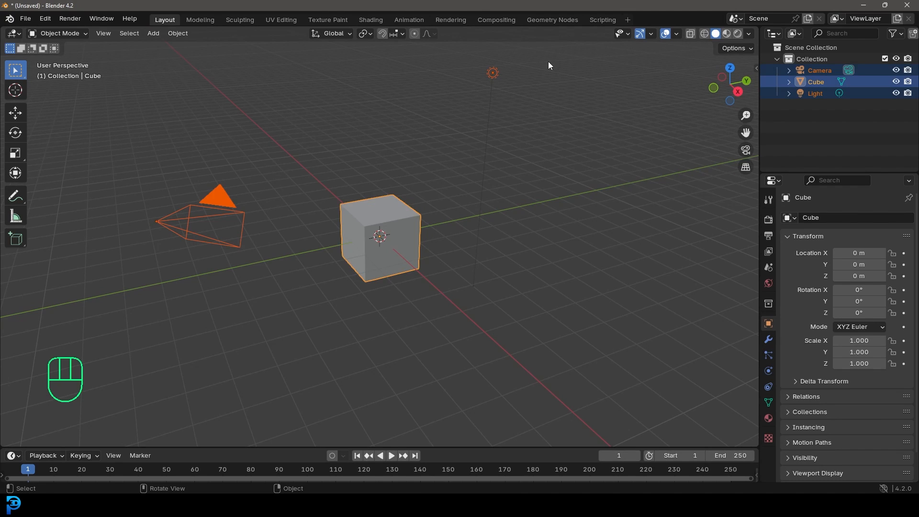
key(Delete)
key(shift+a)
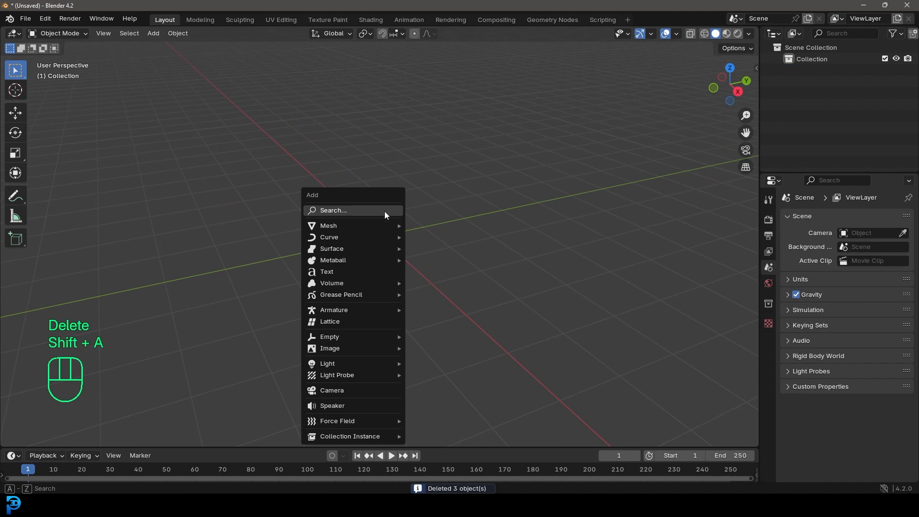
mouse_move(339, 225)
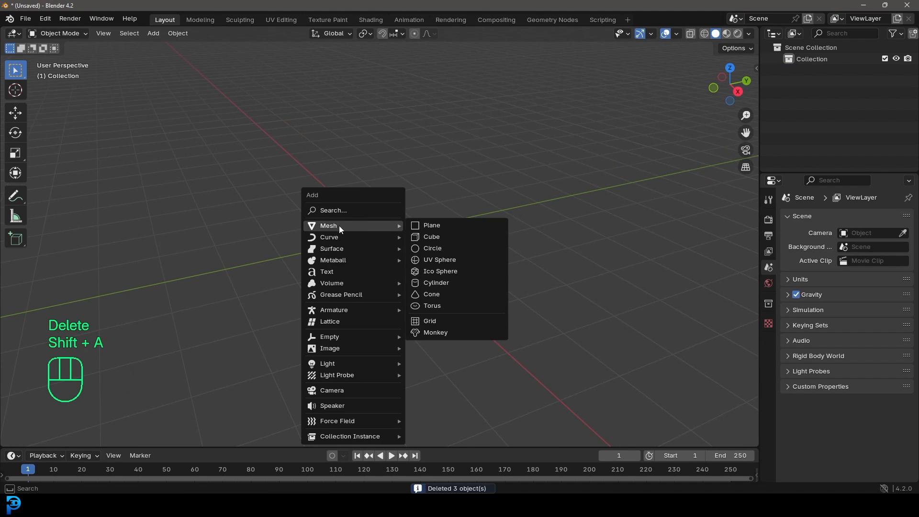
click(443, 248)
middle_drag(449, 254, 429, 266)
- In Edit Mode, delete all of the circle's vertices except the one on the negative X axis
click(72, 33)
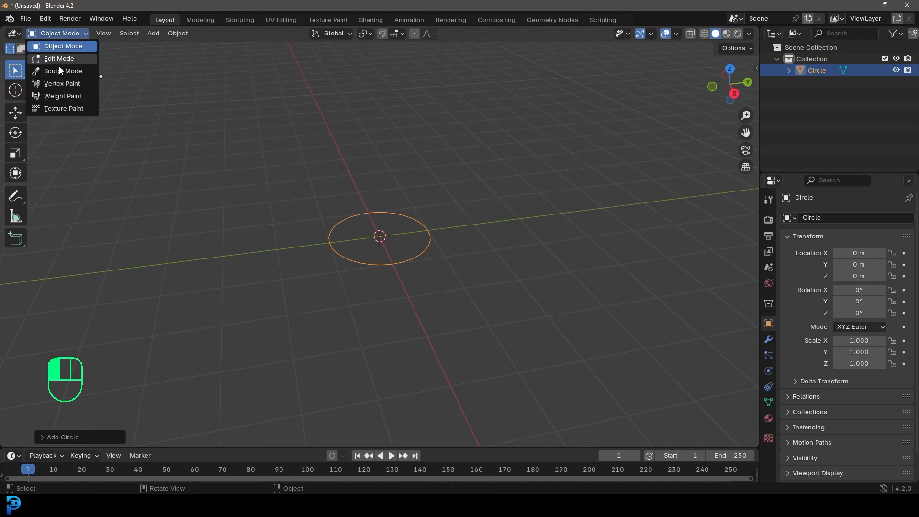
click(55, 59)
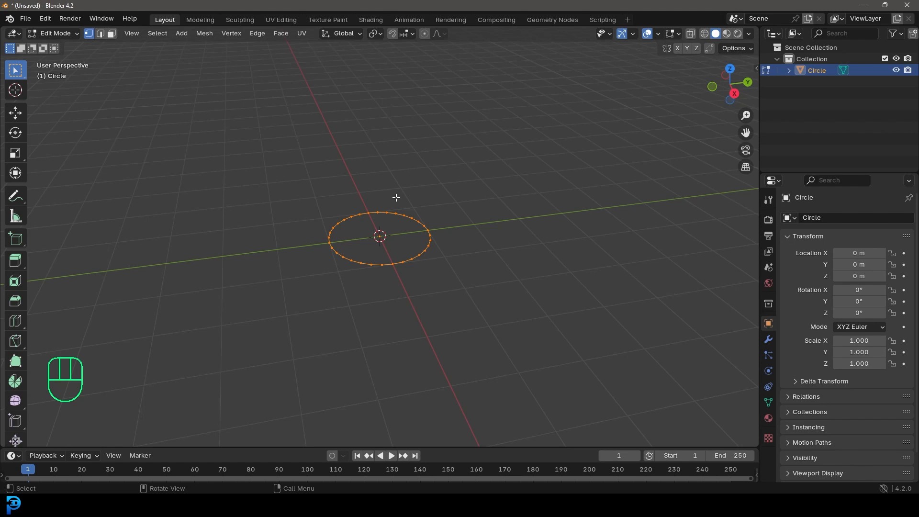
key(KP_7)
scroll(292, 270, up, 2)
click(288, 234)
scroll(300, 250, up, 3)
scroll(246, 243, down, 2)
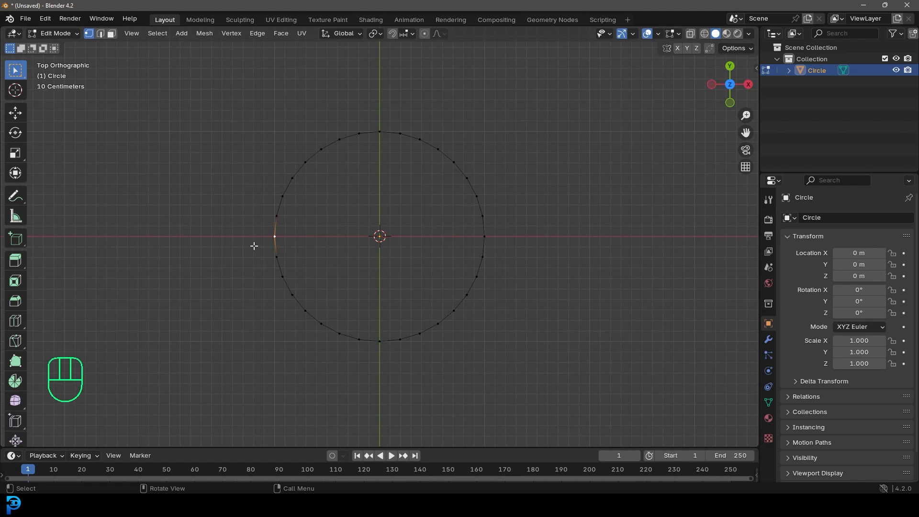
key(ctrl+i)
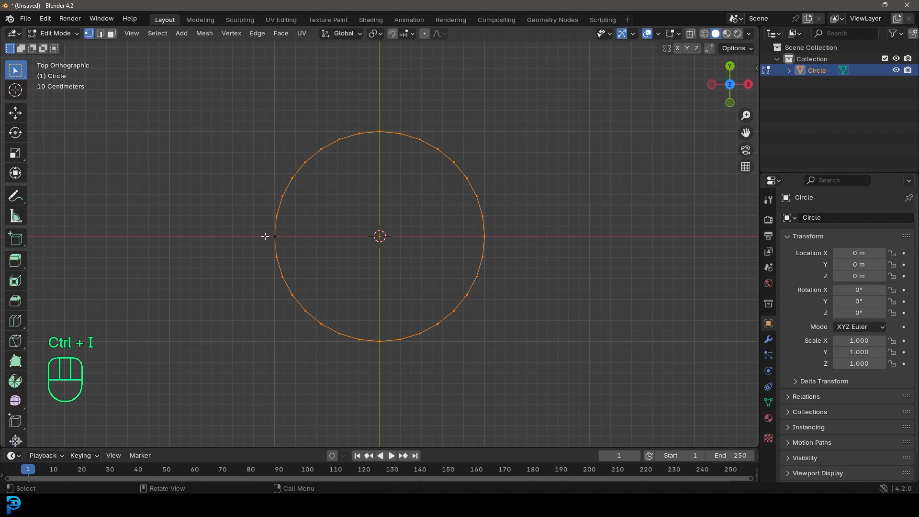
key(x)
click(215, 228)
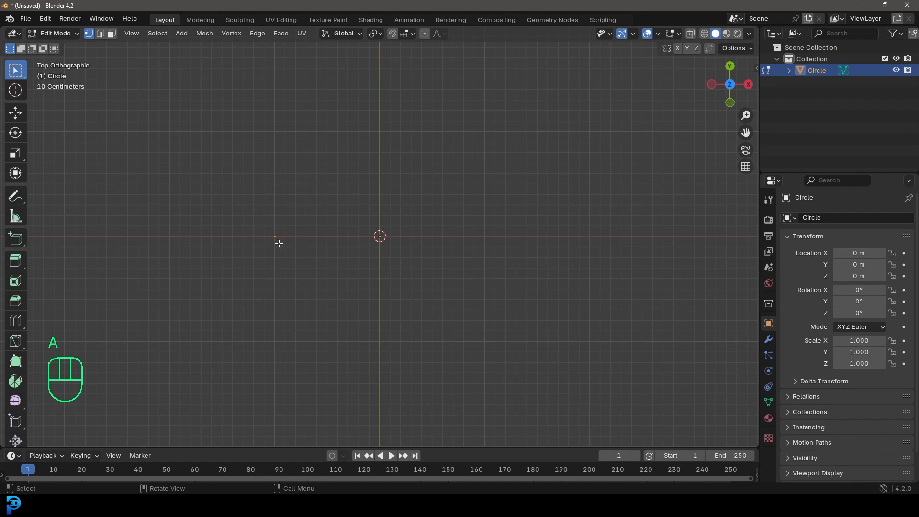
- Switch to the front view and add a Screw modifier to the remaining vertex's object
key(KP_1)
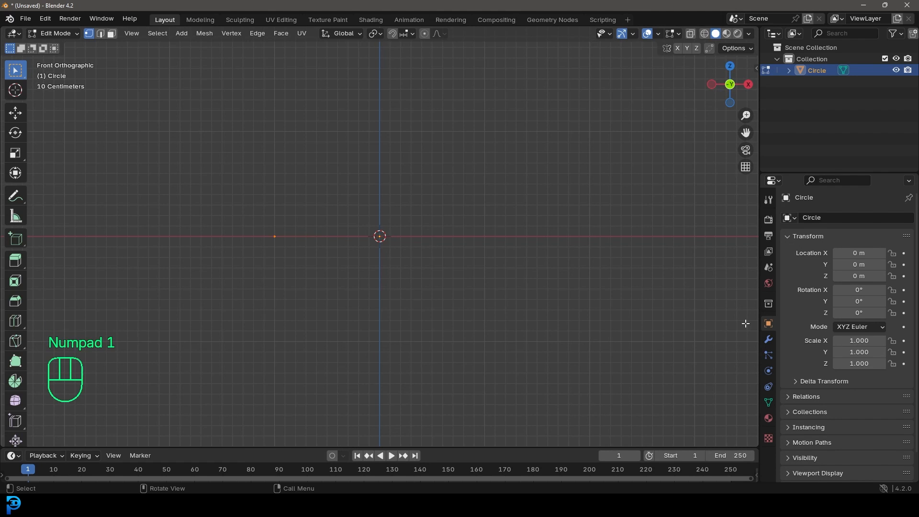
click(769, 341)
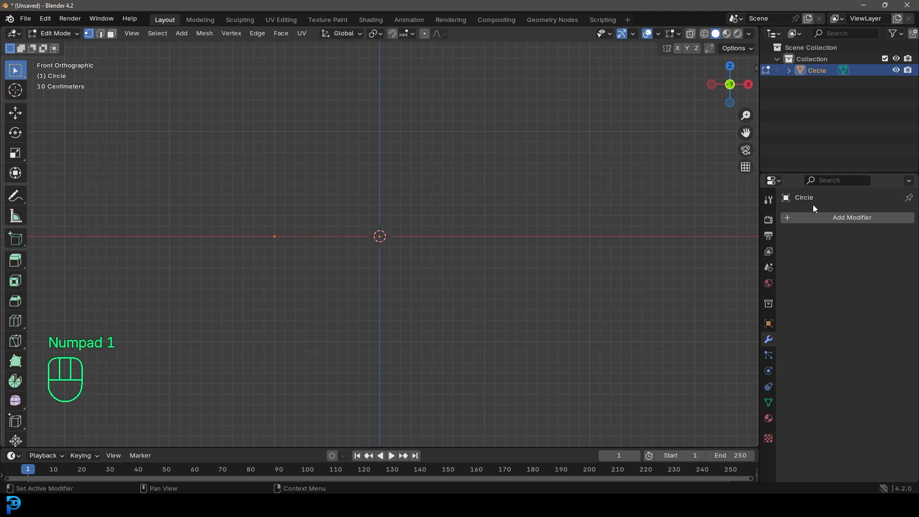
click(850, 216)
click(807, 214)
text(screw)
click(720, 235)
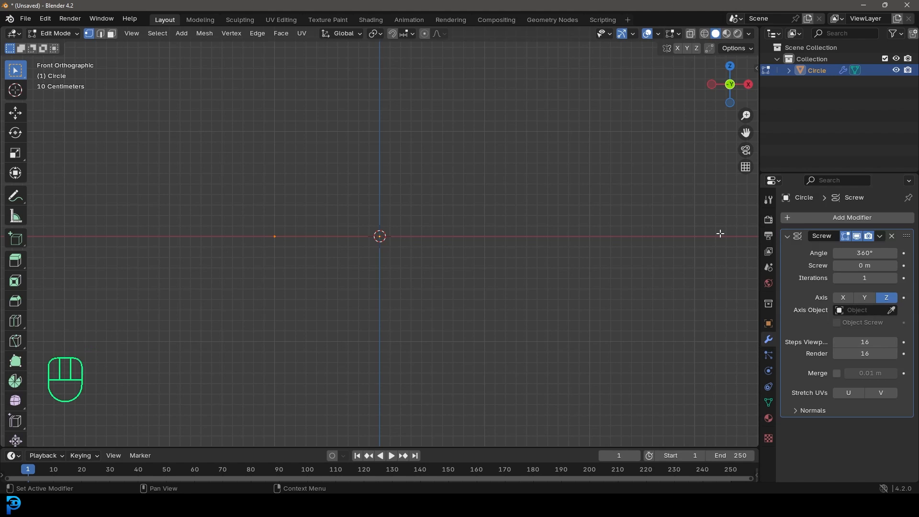
- Extrude the vertex upward three times, starting with a segment about 0.43 m long, to form the outward-widening lower body profile
shift+middle_drag(270, 300, 322, 343)
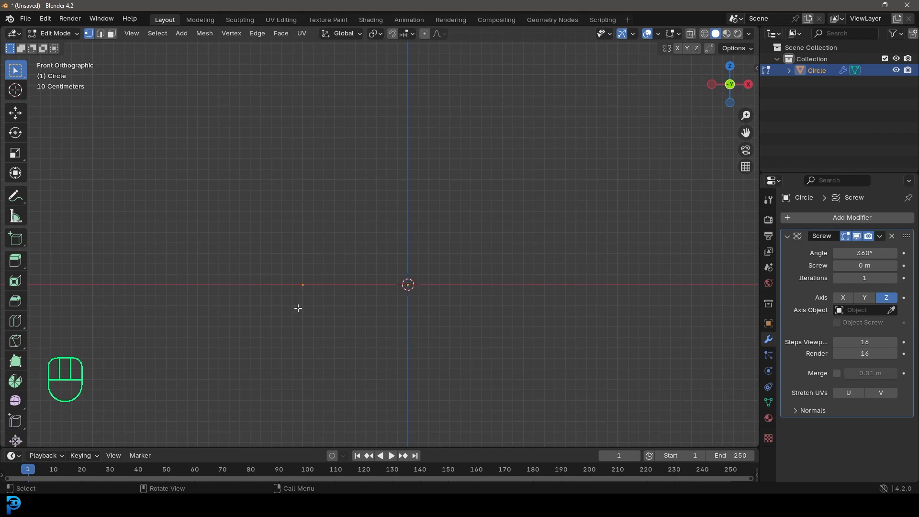
key(e)
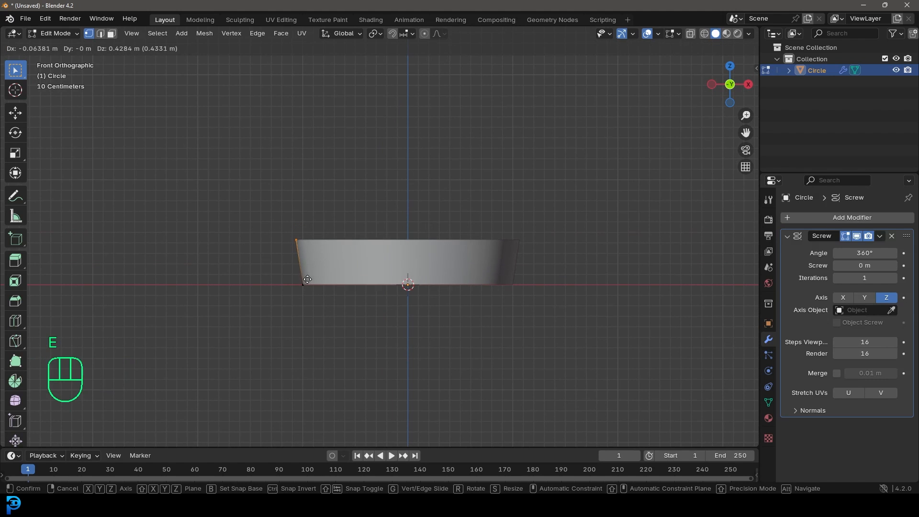
click(308, 278)
scroll(310, 275, down, 4)
shift+middle_drag(356, 250, 375, 332)
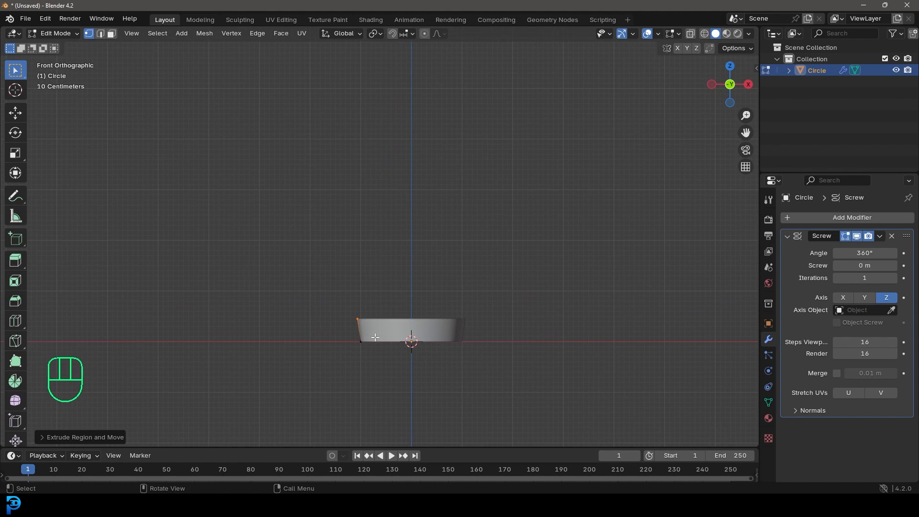
key(e)
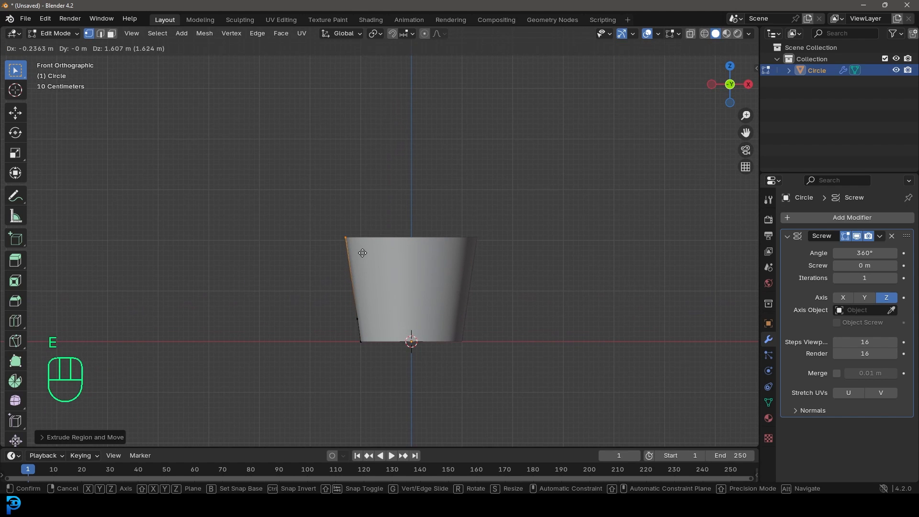
click(363, 252)
key(e)
click(355, 179)
- Extrude the profile upward in several segments curving inward toward the Z axis to form the tapered shoulder
shift+middle_drag(364, 205, 371, 271)
key(e)
click(380, 250)
key(e)
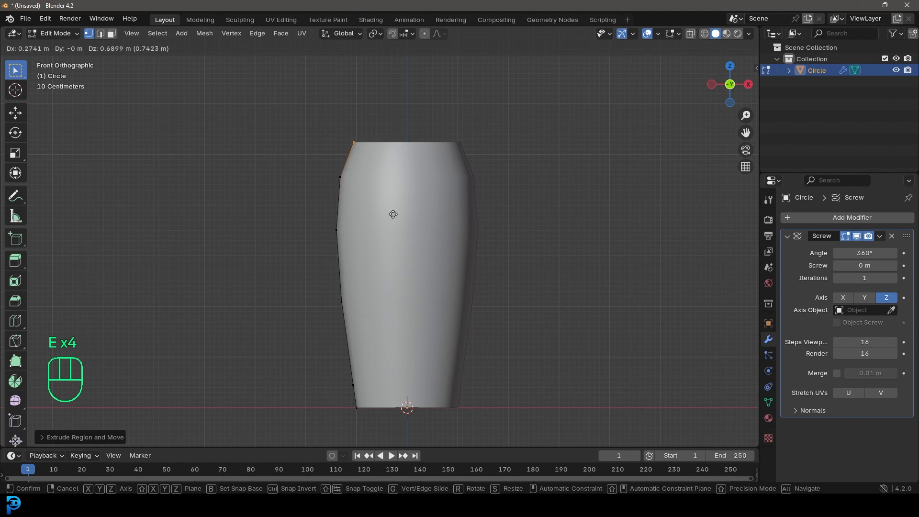
click(393, 214)
scroll(393, 214, down, 1)
key(e)
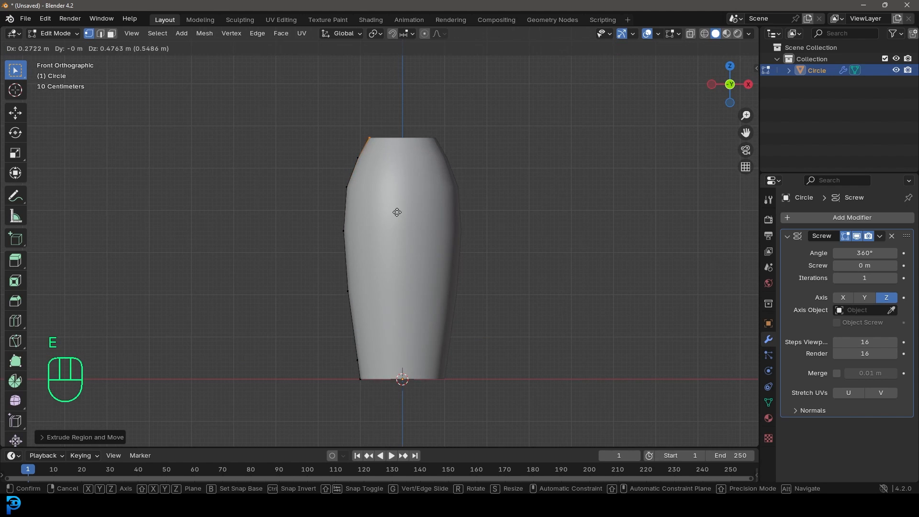
click(408, 195)
- Extrude a nearly vertical segment for the narrow neck, followed by a short segment that begins flaring outward
shift+middle_drag(409, 195, 421, 276)
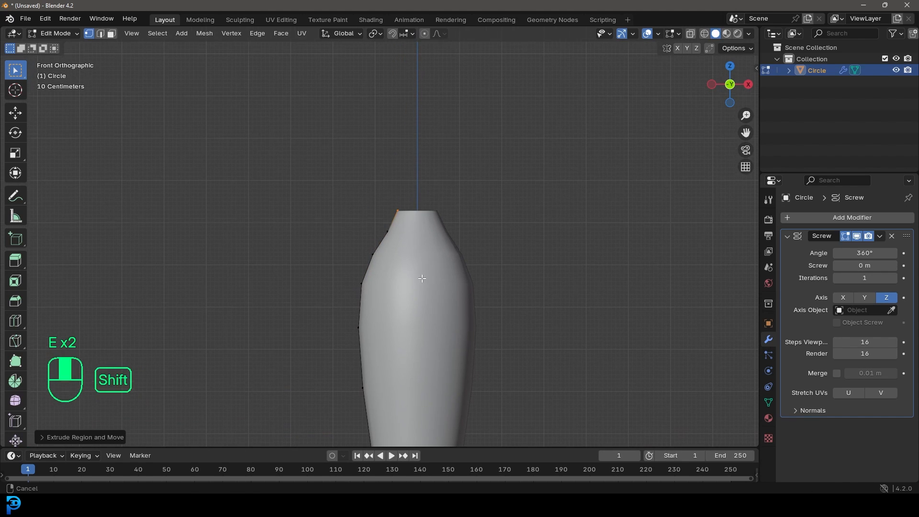
key(e)
click(424, 235)
key(e)
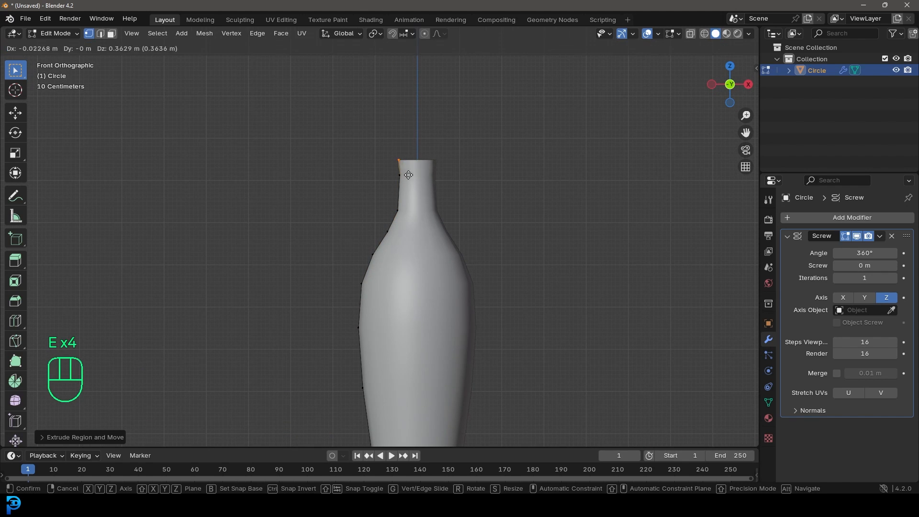
click(404, 170)
- Extrude the profile outward and back in to form a rounded head, ending the last vertex on the Z axis
key(e)
click(389, 162)
key(e)
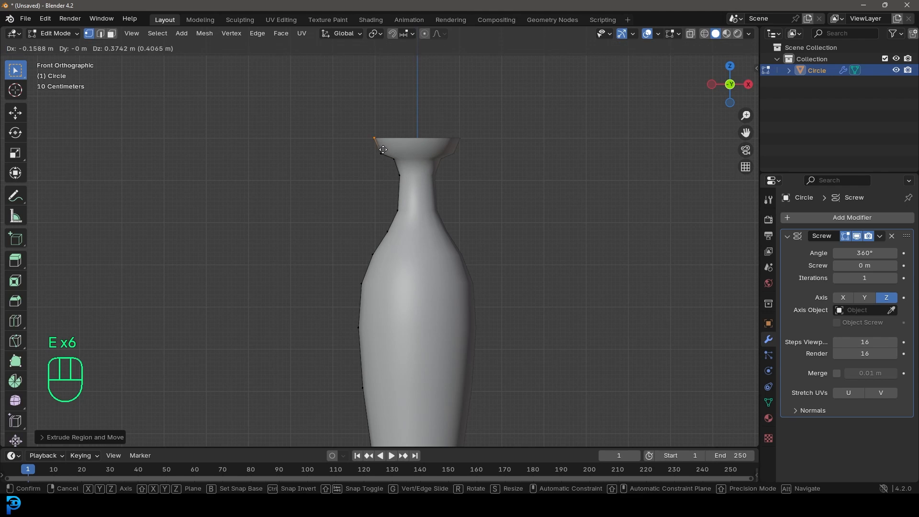
click(384, 113)
key(e)
click(404, 94)
key(e)
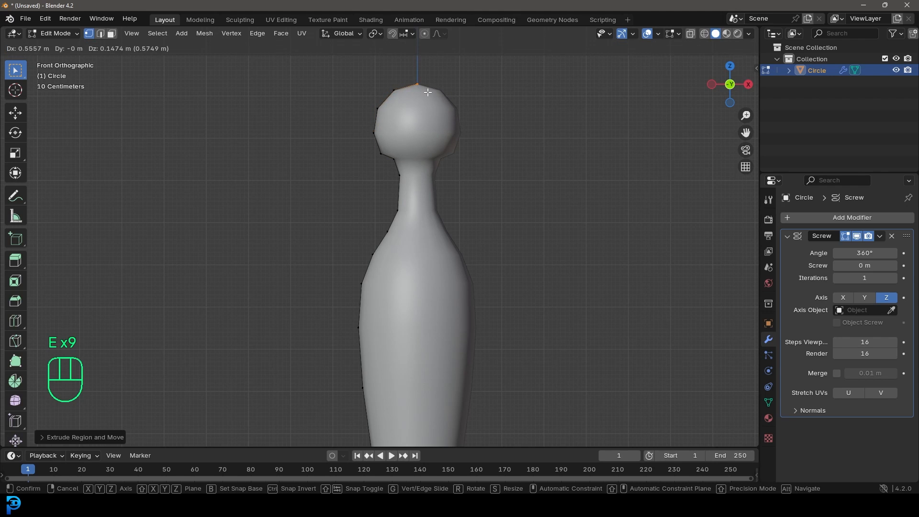
click(427, 92)
scroll(422, 137, down, 5)
scroll(431, 129, up, 5)
scroll(404, 209, down, 6)
scroll(409, 229, up, 4)
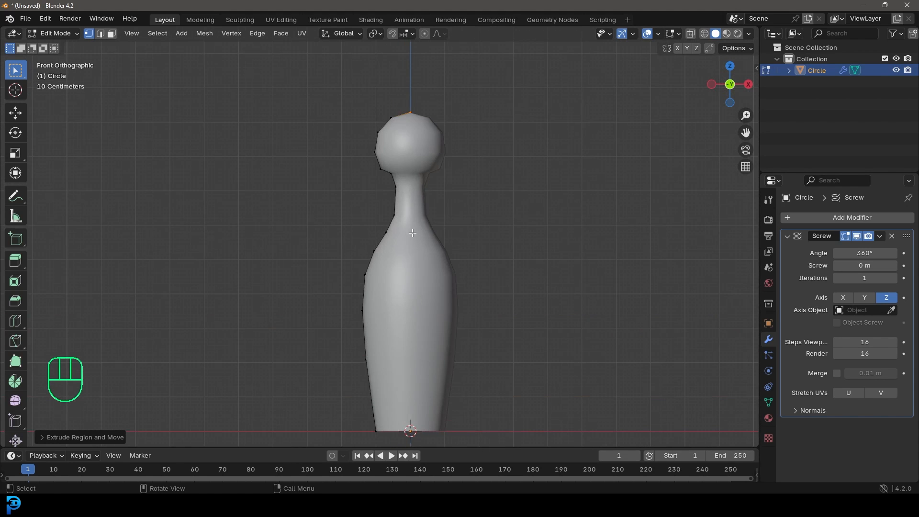
- Select the whole profile and enable the Screw modifier's Merge option with a 0.01 m distance
key(a)
middle_drag(419, 161, 588, 283)
key(KP_1)
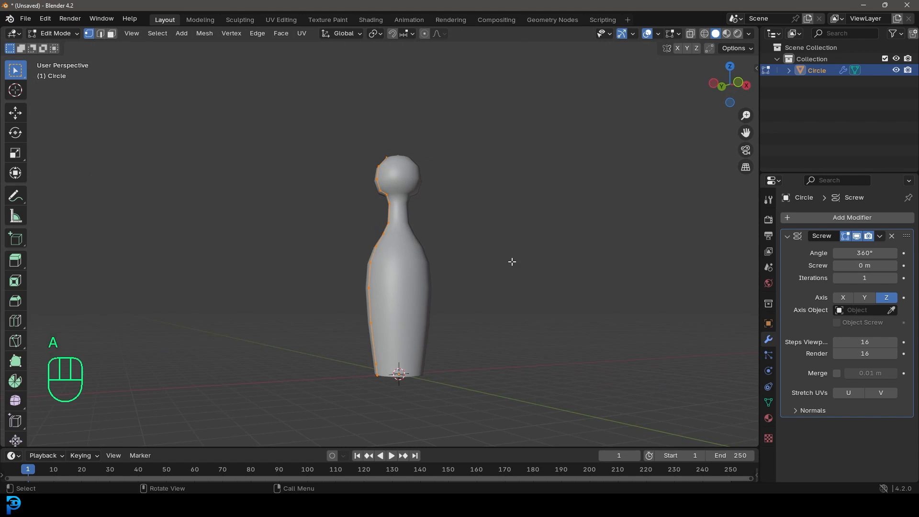
shift+scroll(480, 298, down, 4)
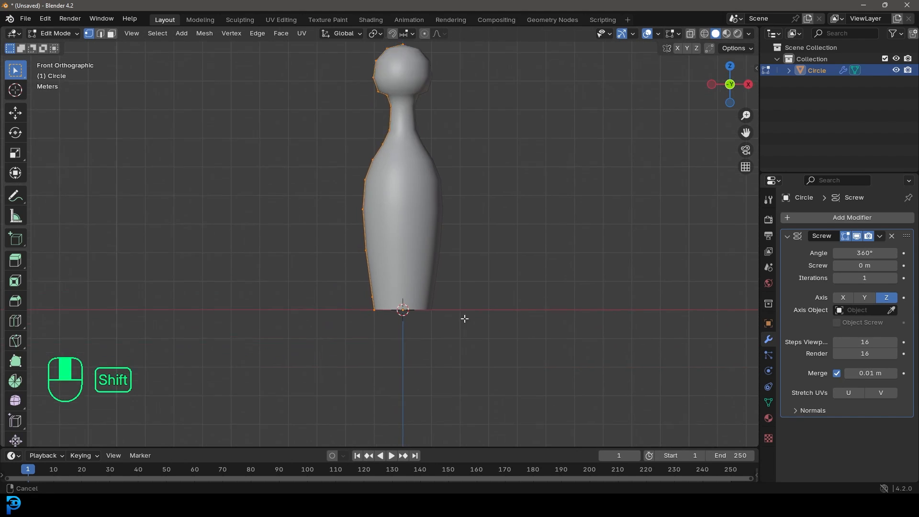
- In wireframe display, extrude the bottom profile vertex about 0.99 m inward to the Z axis, slightly raised, to close the pin's base
key(shift+z)
scroll(463, 317, up, 8)
shift+middle_drag(396, 389, 357, 305)
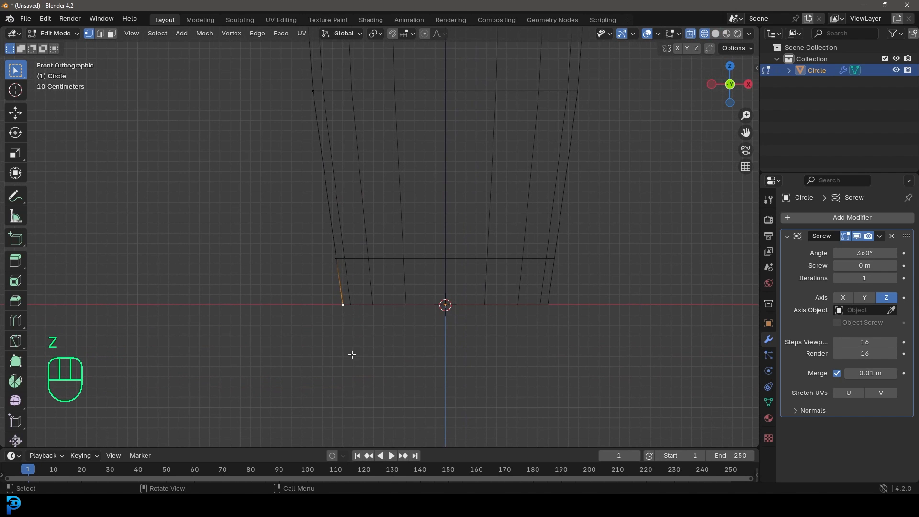
key(e)
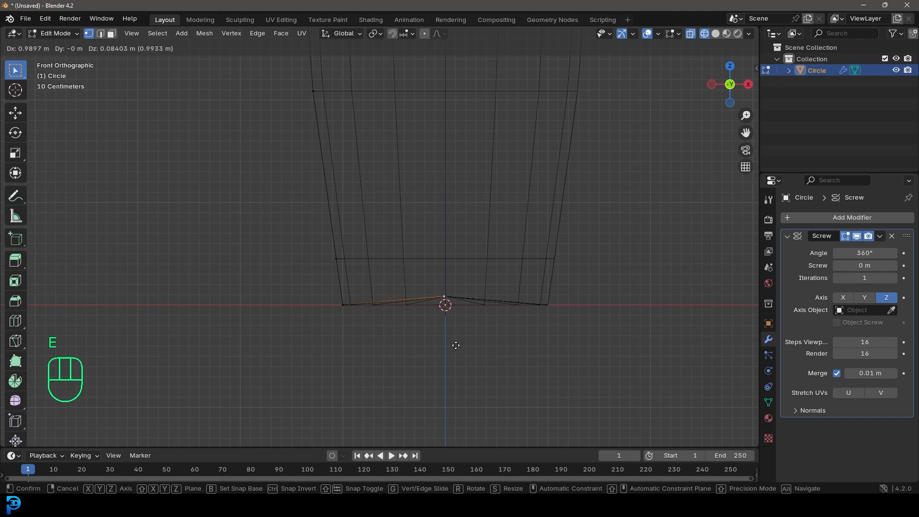
click(456, 349)
- Adjust the position of the head's topmost vertex at the Z axis
scroll(448, 293, down, 7)
shift+middle_drag(435, 173, 420, 411)
scroll(383, 178, up, 8)
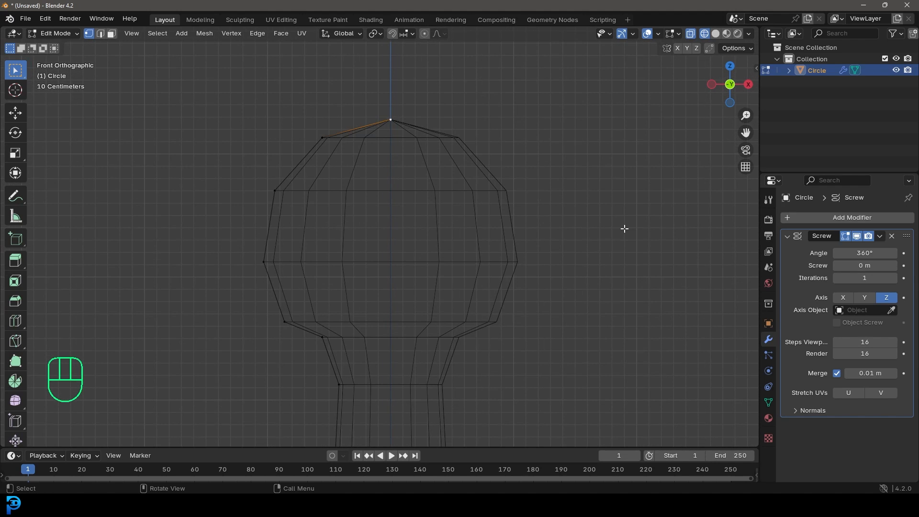
scroll(447, 297, down, 3)
scroll(463, 285, up, 2)
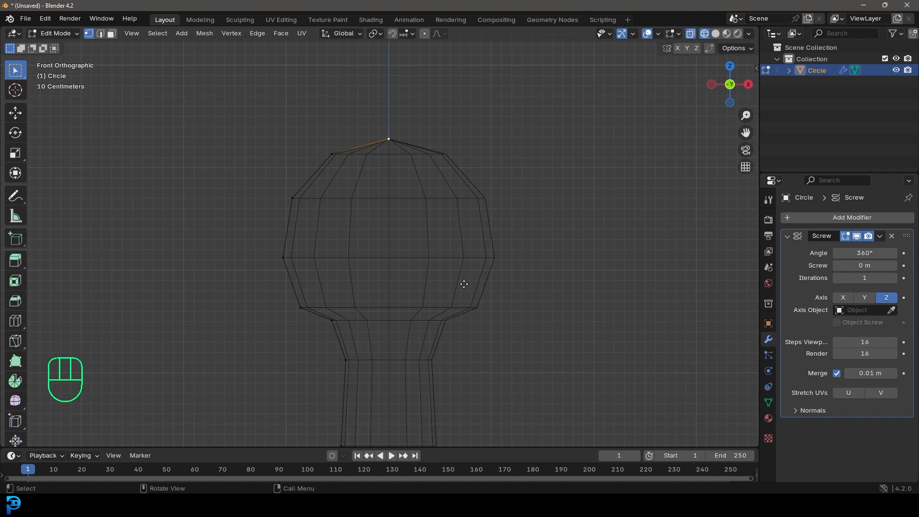
key(g)
click(464, 285)
scroll(431, 306, down, 4)
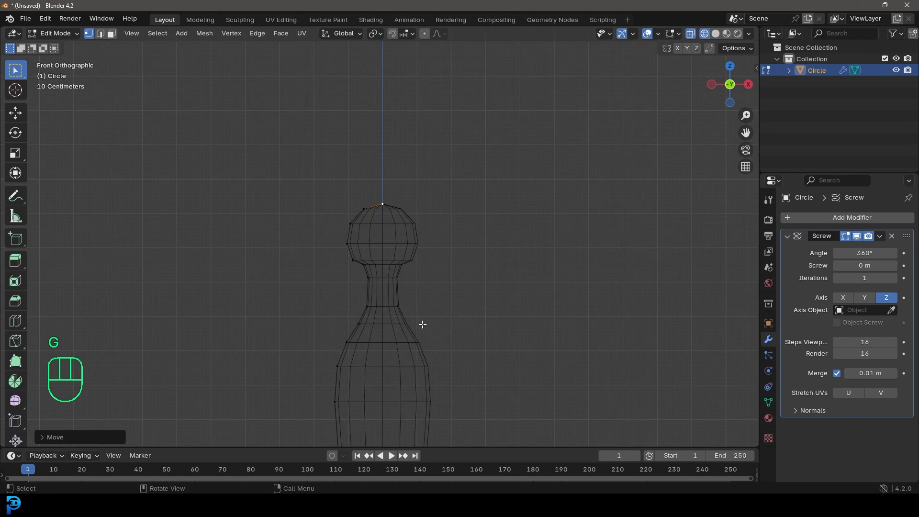
scroll(444, 235, up, 2)
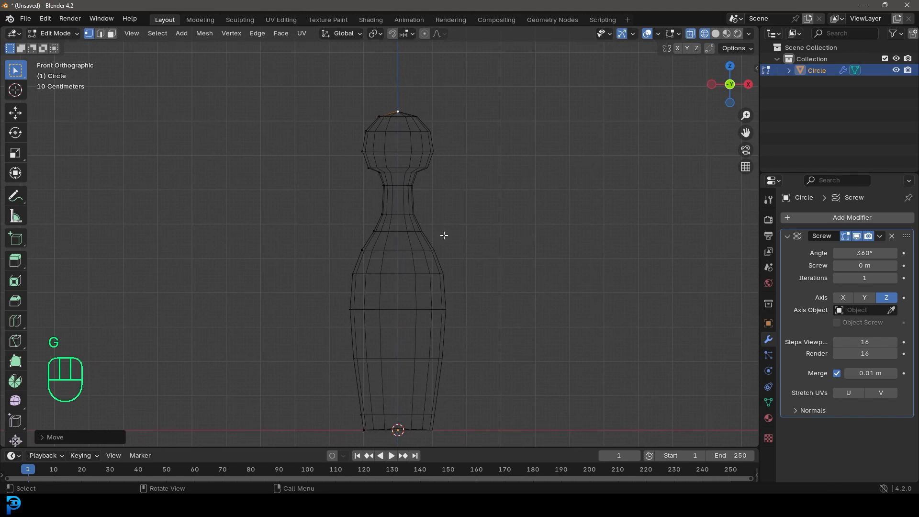
- Enable proportional editing and move the vertex where the head meets the neck down about 0.22 m with a small influence radius
click(424, 33)
shift+middle_drag(402, 215, 394, 244)
scroll(375, 207, up, 6)
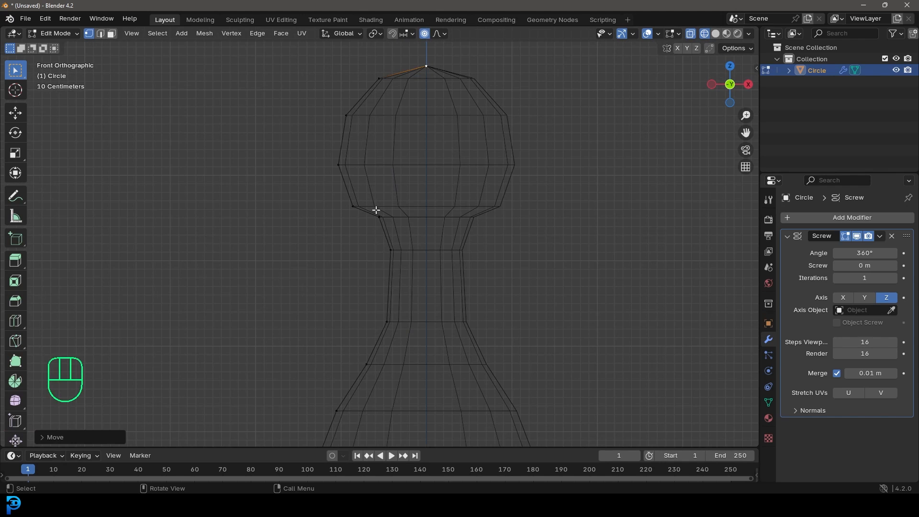
click(380, 218)
key(g)
scroll(398, 191, up, 5)
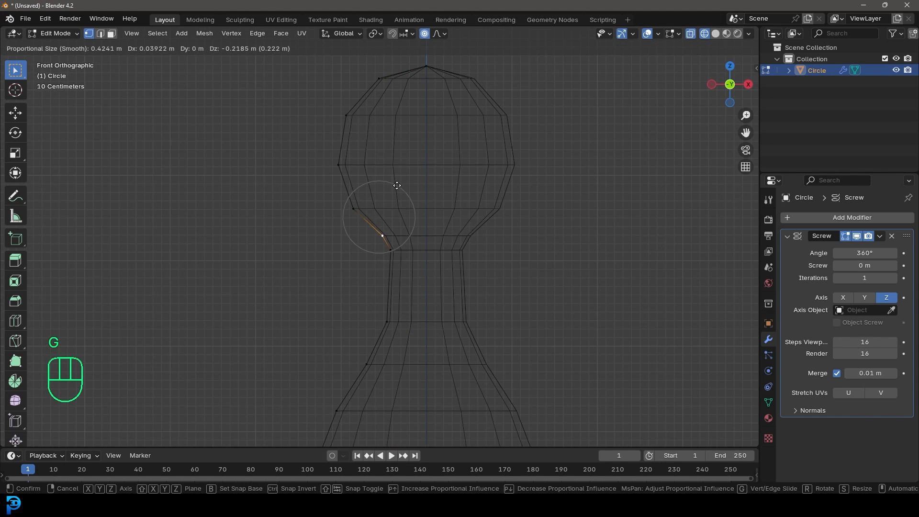
click(397, 184)
- Move a head profile vertex slightly with proportional editing to refine the head's curve
click(431, 62)
scroll(431, 281, down, 7)
scroll(402, 287, up, 7)
drag(396, 216, 374, 142)
key(g)
click(382, 146)
- Scale and move the top of the head profile with proportional editing to round off the crown
scroll(335, 124, down, 7)
drag(327, 99, 413, 193)
scroll(494, 216, up, 1)
key(s)
click(504, 214)
key(g)
click(506, 218)
scroll(505, 217, down, 4)
- Add a Subdivision Surface modifier to the pin and switch the viewport to solid shading
click(840, 219)
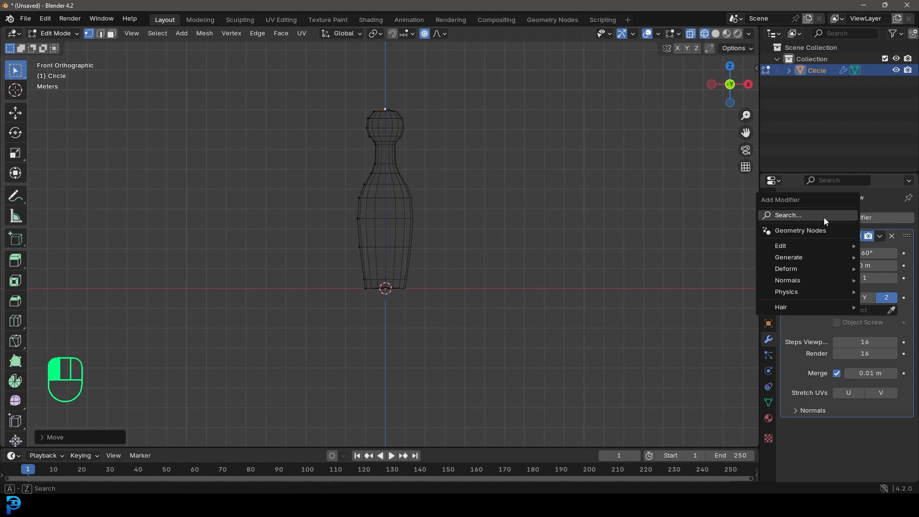
click(824, 219)
text(sub)
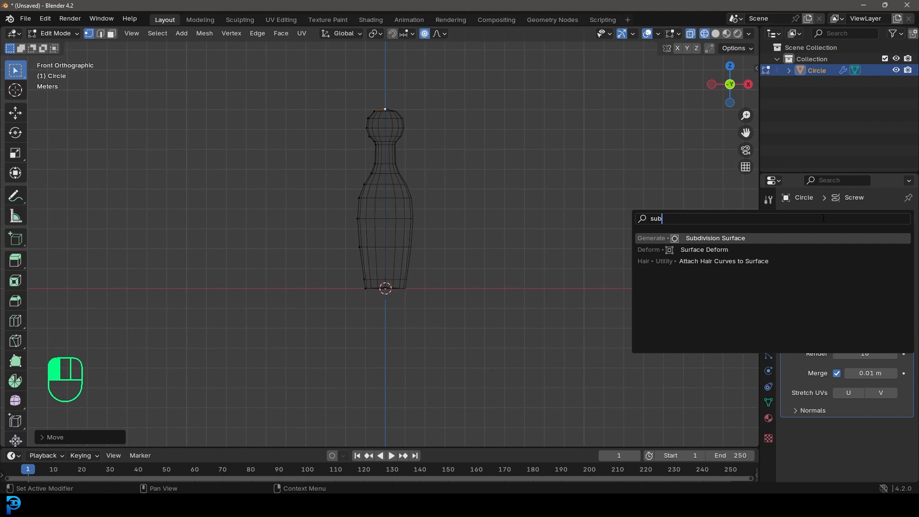
key(Return)
key(z)
click(583, 207)
- In wireframe, bevel the profile's bottom outer corner vertex by about 0.03 m with one segment, and return to solid shading
shift+middle_drag(333, 270, 351, 225)
scroll(351, 225, up, 5)
key(z)
click(318, 268)
scroll(396, 254, up, 3)
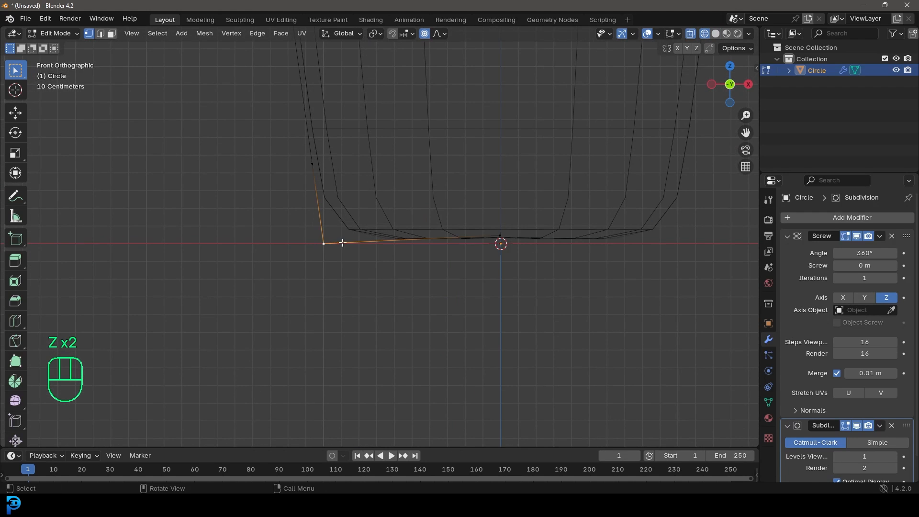
scroll(334, 253, up, 2)
key(ctrl+shift+b)
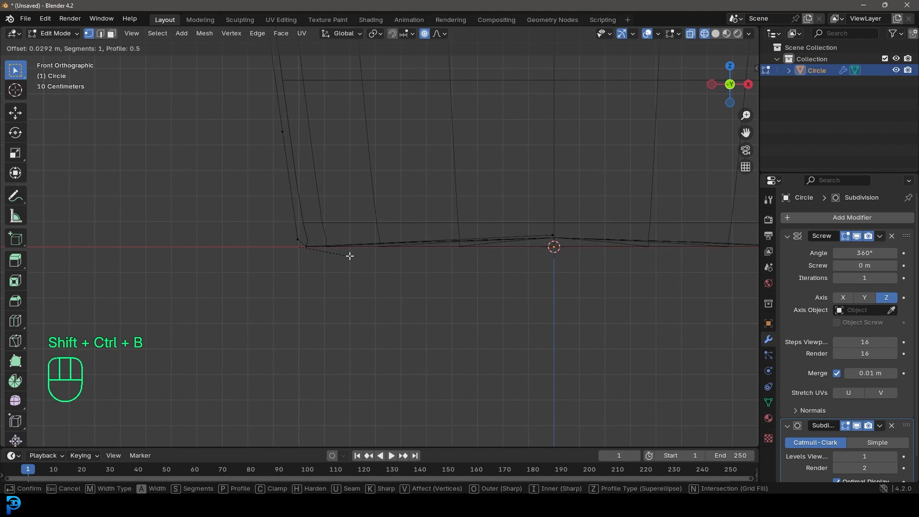
click(353, 254)
key(z)
click(403, 301)
- Leave Edit Mode and apply the Screw modifier followed by the Subdivision Surface modifier
middle_drag(402, 301, 511, 217)
middle_drag(526, 244, 455, 278)
key(Tab)
click(879, 236)
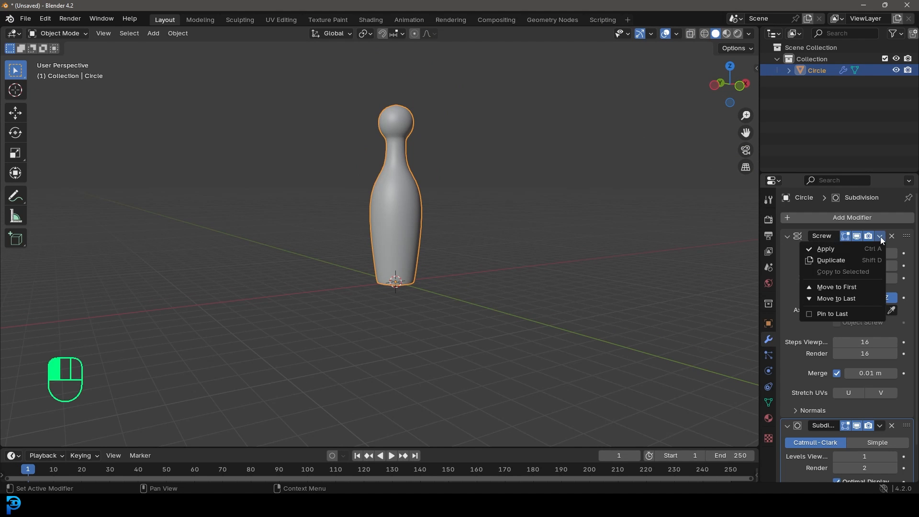
click(866, 248)
click(880, 235)
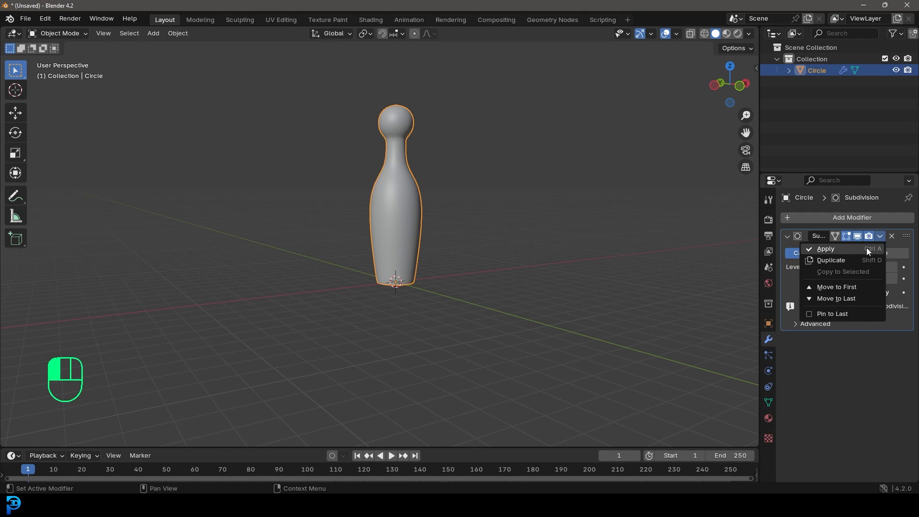
click(866, 249)
- Select the entire pin mesh in Edit Mode, recalculate its normals outside, and return to Object Mode in front view
key(Tab)
mouse_move(503, 232)
middle_down()
mouse_move(482, 270)
mouse_move(497, 205)
mouse_move(503, 231)
middle_up()
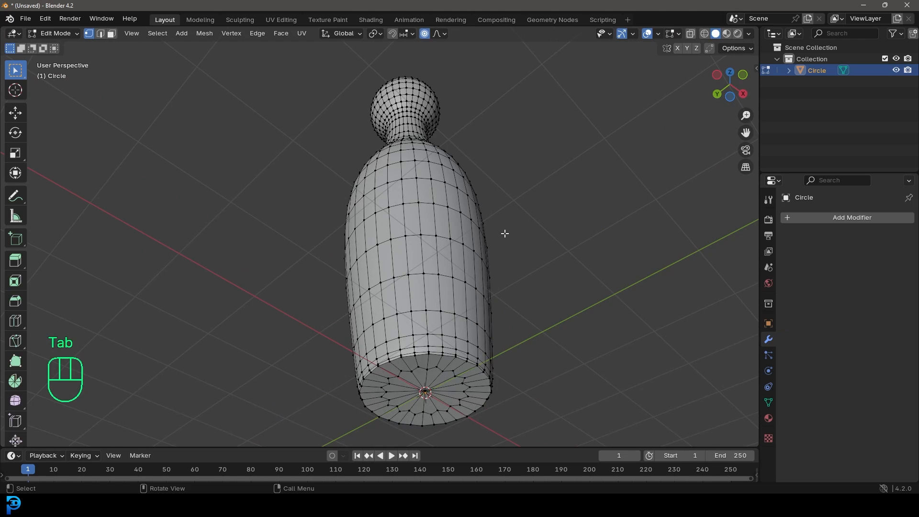
key(a)
key(alt+n)
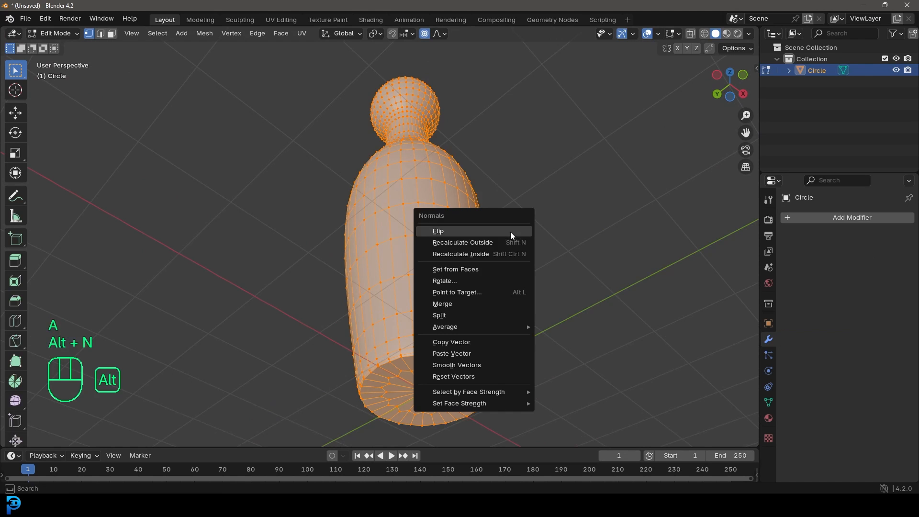
click(506, 246)
middle_drag(480, 219, 455, 220)
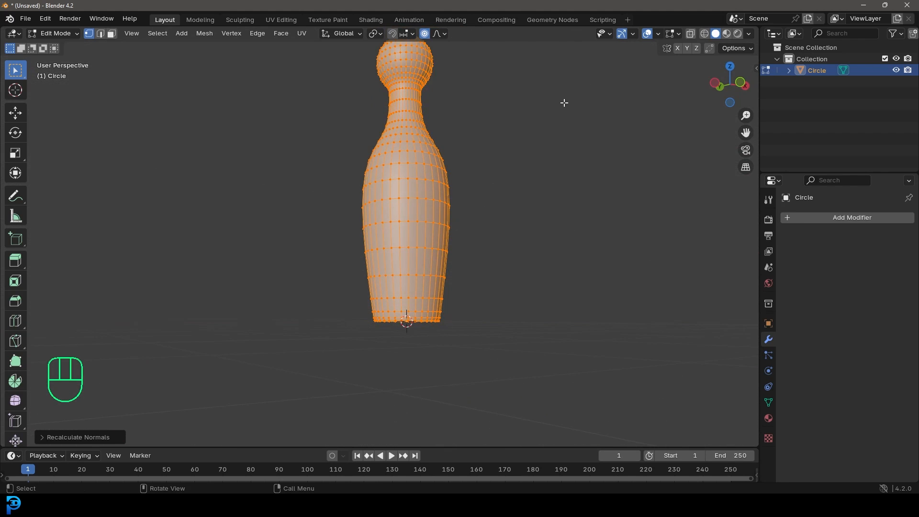
key(KP_1)
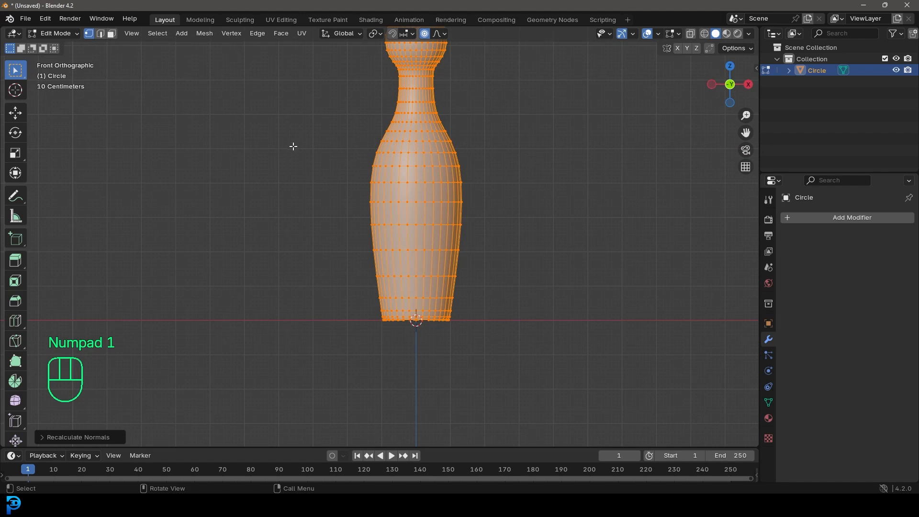
key(Tab)
- Try rotating the pin about its origin at the base
scroll(448, 180, down, 4)
shift+middle_drag(443, 199, 432, 217)
scroll(428, 234, up, 4)
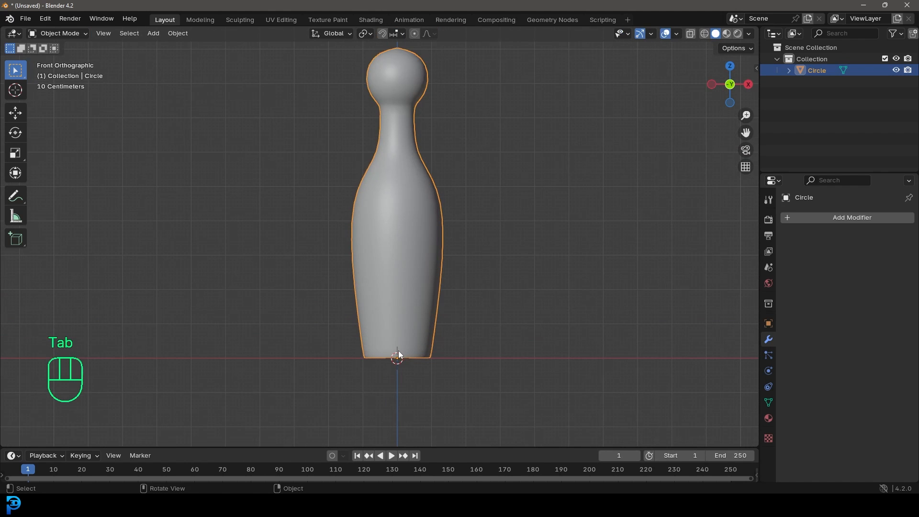
scroll(532, 252, down, 4)
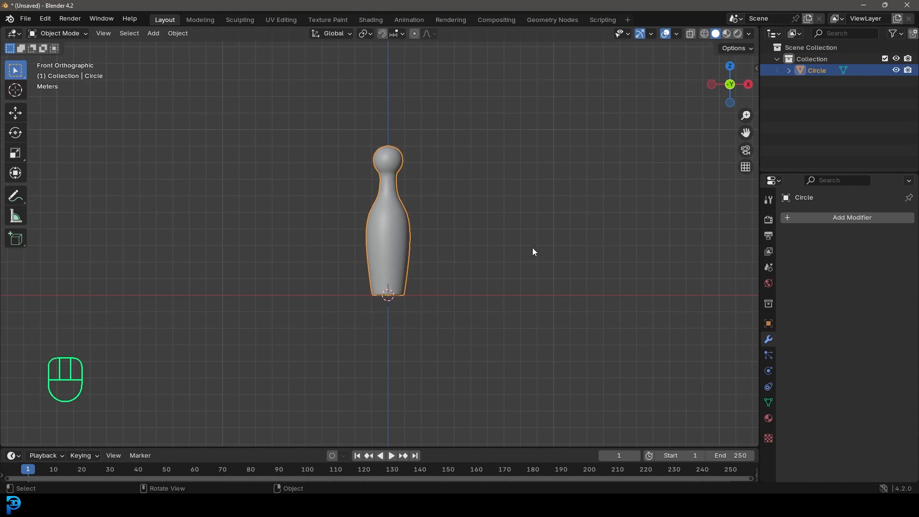
key(r)
right_click(500, 255)
scroll(441, 253, up, 3)
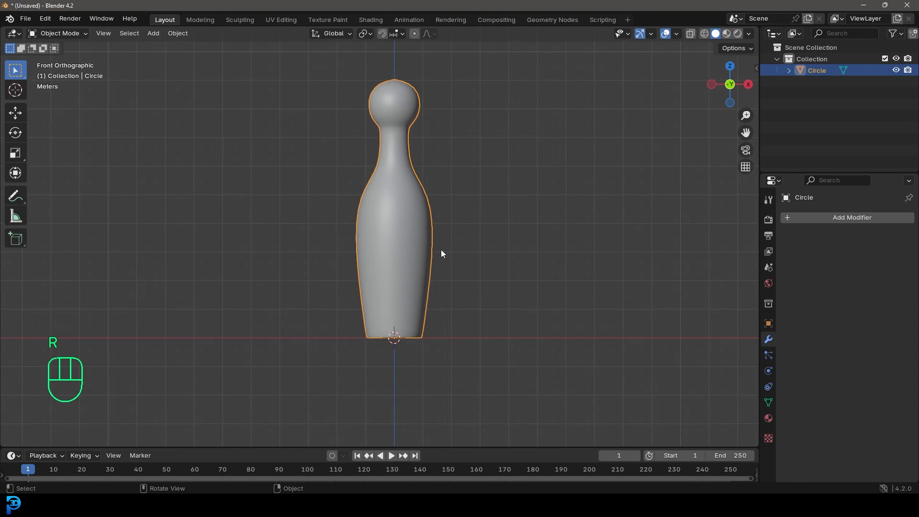
- Set the pin's origin to its geometry
key(F3)
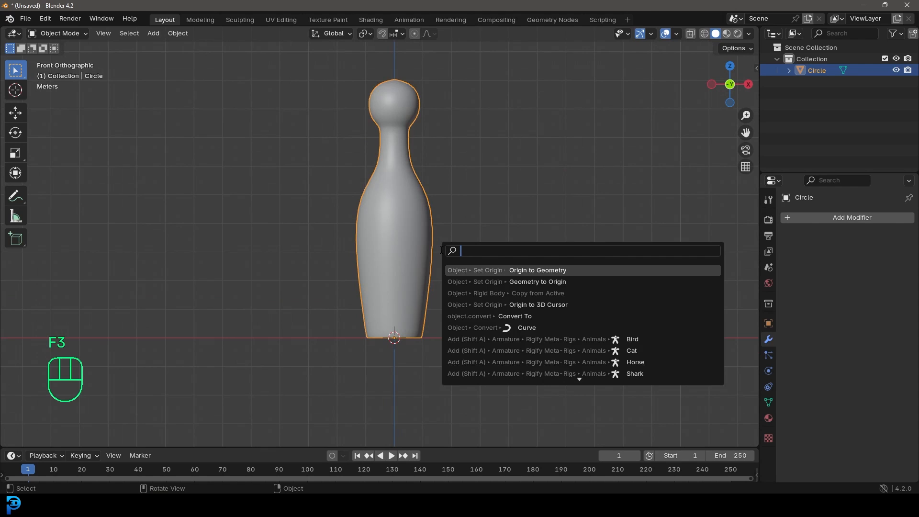
text(orig)
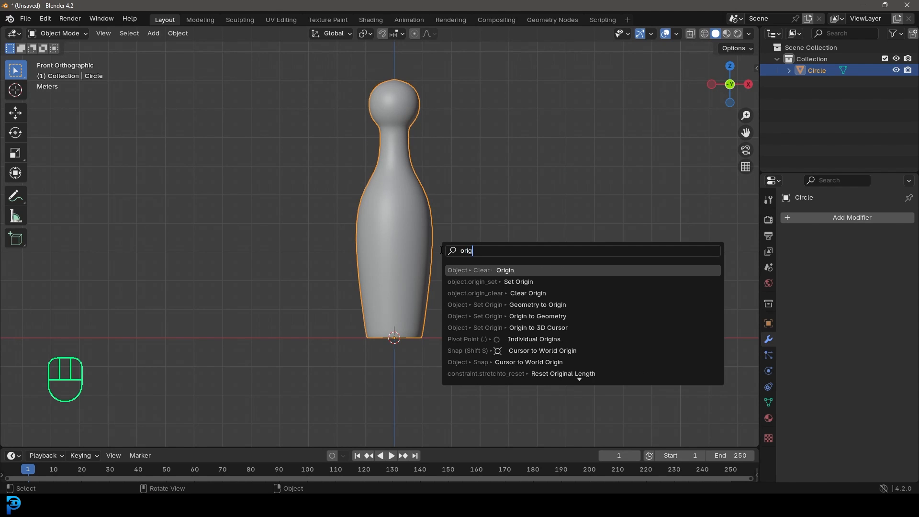
text(in to ge)
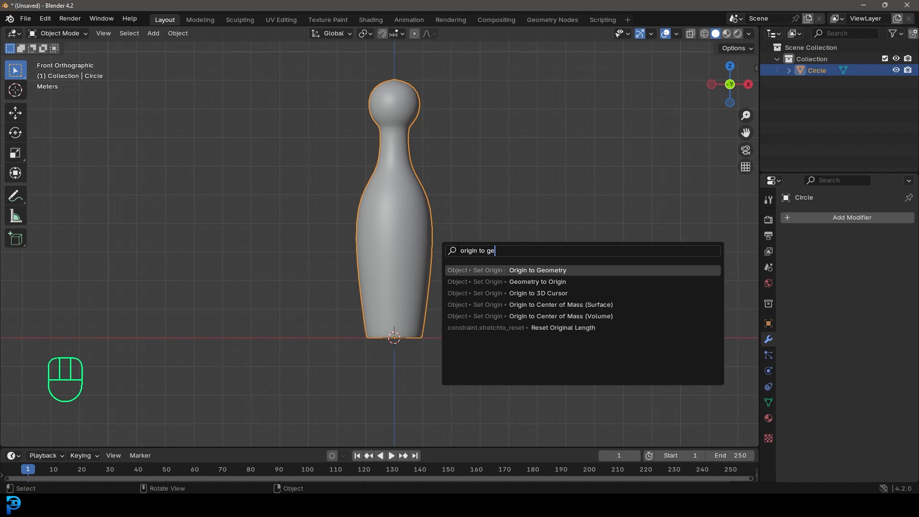
key(Return)
scroll(408, 185, up, 2)
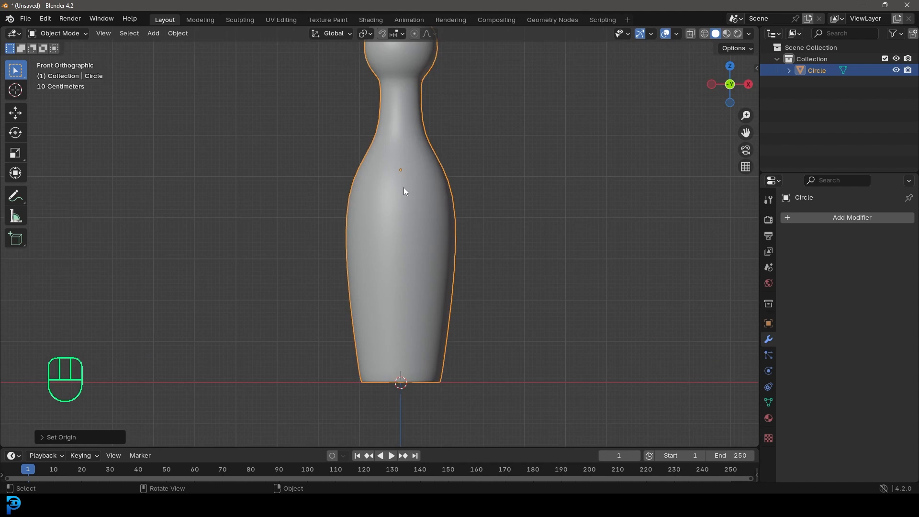
scroll(406, 179, down, 4)
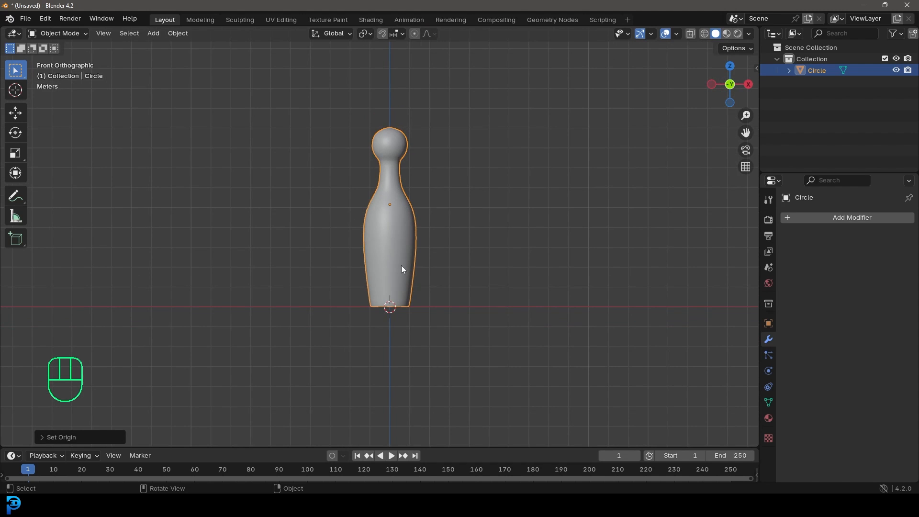
shift+scroll(398, 282, up, 1)
scroll(399, 282, up, 1)
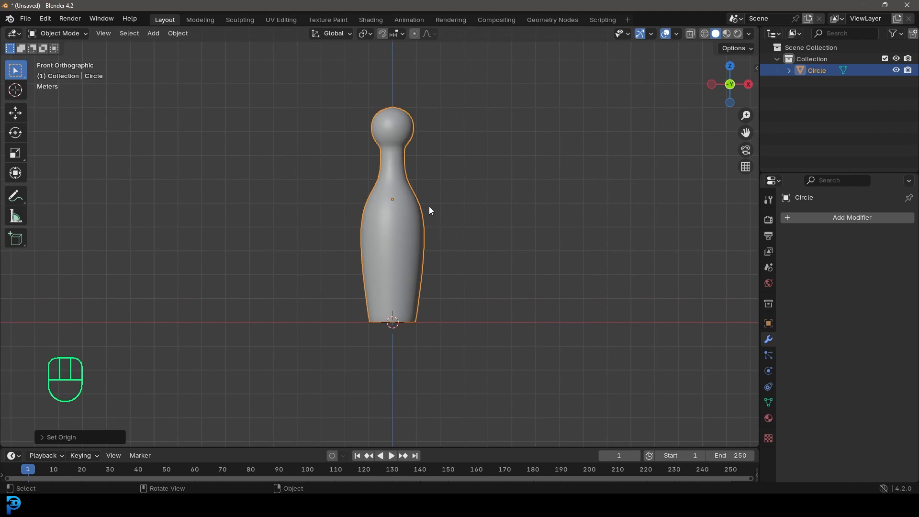
- Create a new material named pin on the object and expand its viewport display settings
click(768, 418)
click(852, 265)
click(838, 264)
key(ctrl+a)
text(pin)
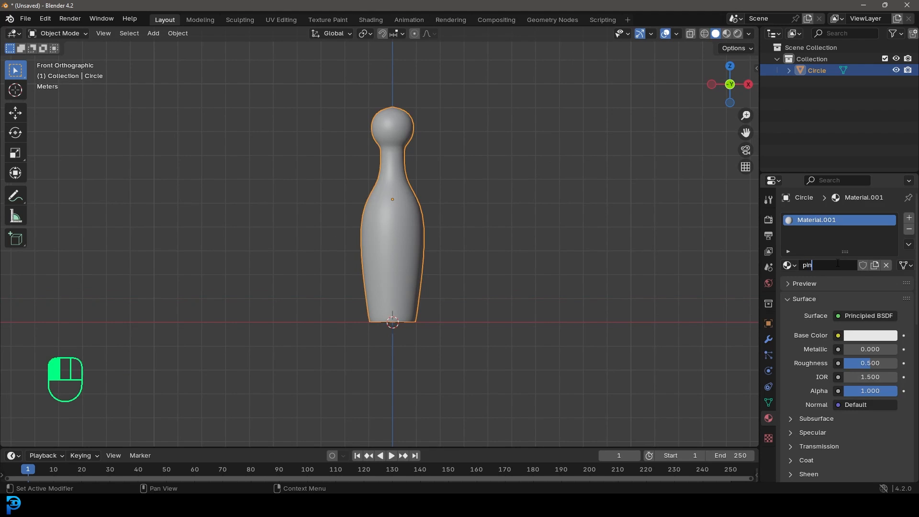
key(Return)
click(795, 299)
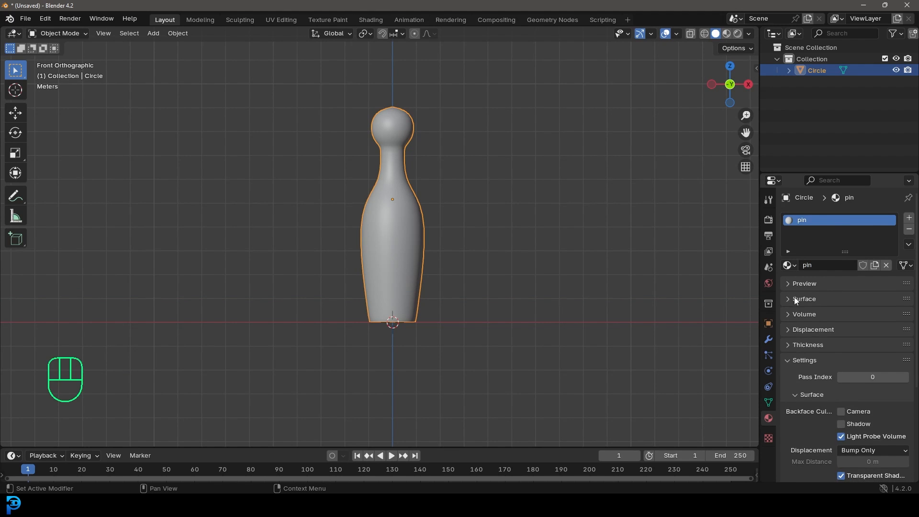
click(803, 360)
click(809, 391)
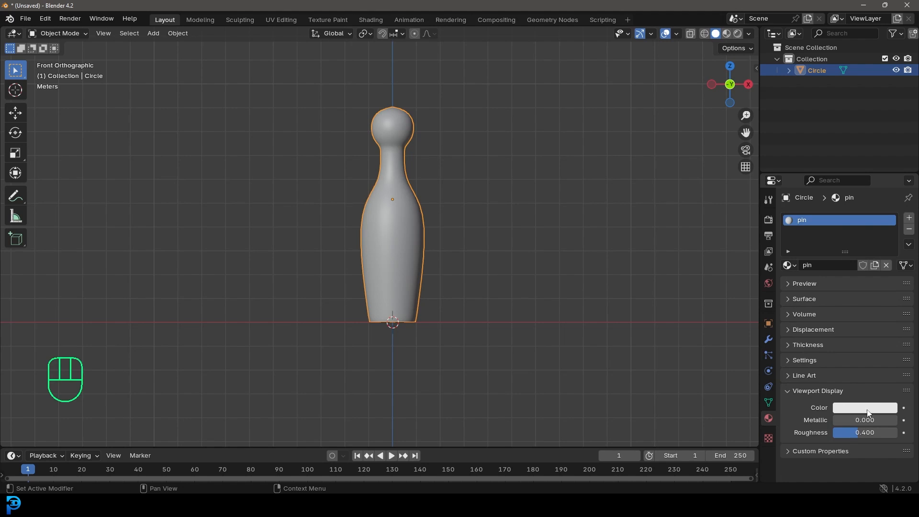
- Add a second material slot with a new material named band and set its viewport display colour to red
click(909, 218)
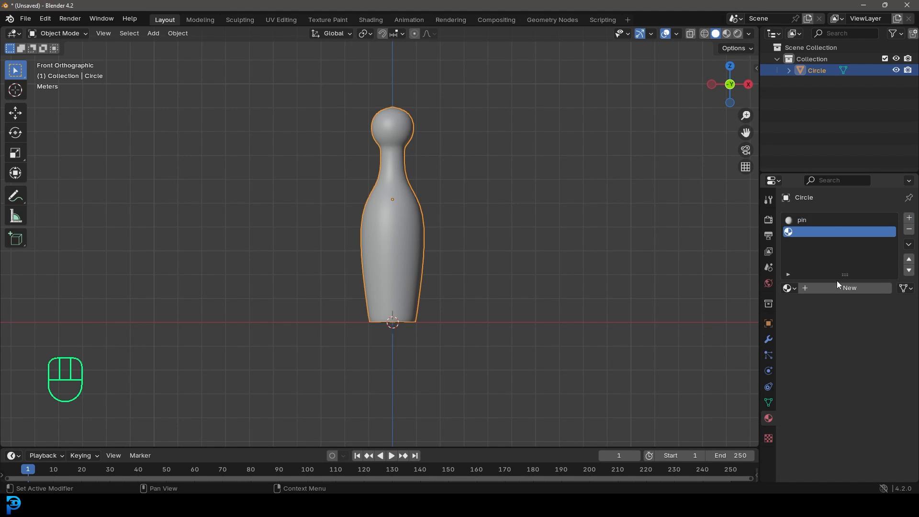
click(838, 288)
double_click(835, 288)
text(band)
key(Return)
click(852, 431)
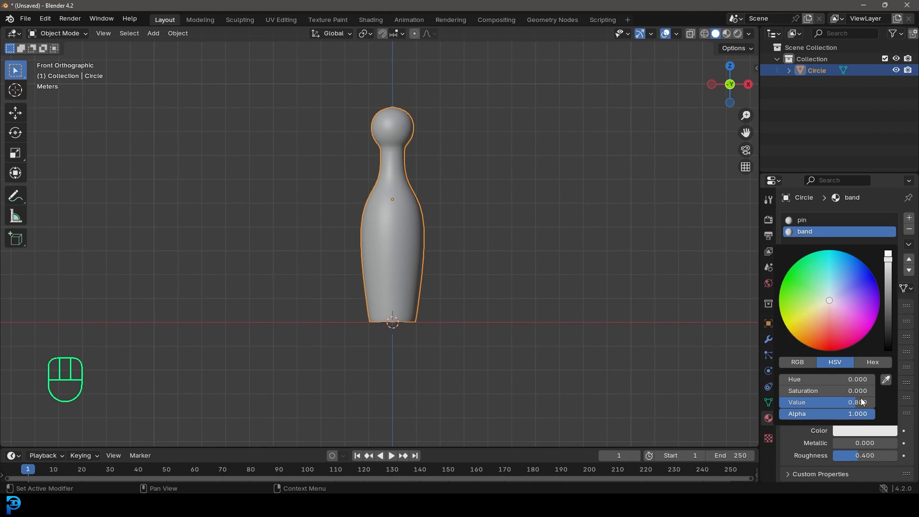
click(828, 350)
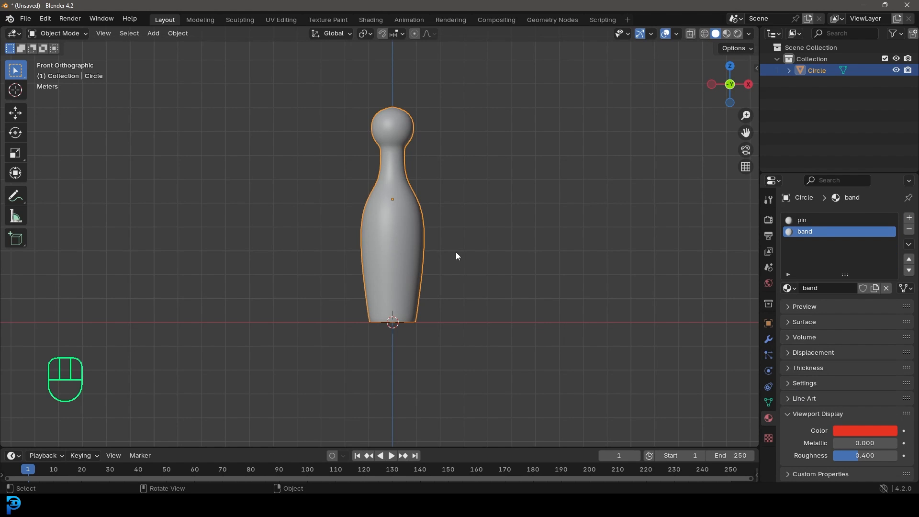
- Assign the band material to the ring of faces around the upper part of the pin's body
key(Tab)
scroll(412, 228, up, 3)
key(z)
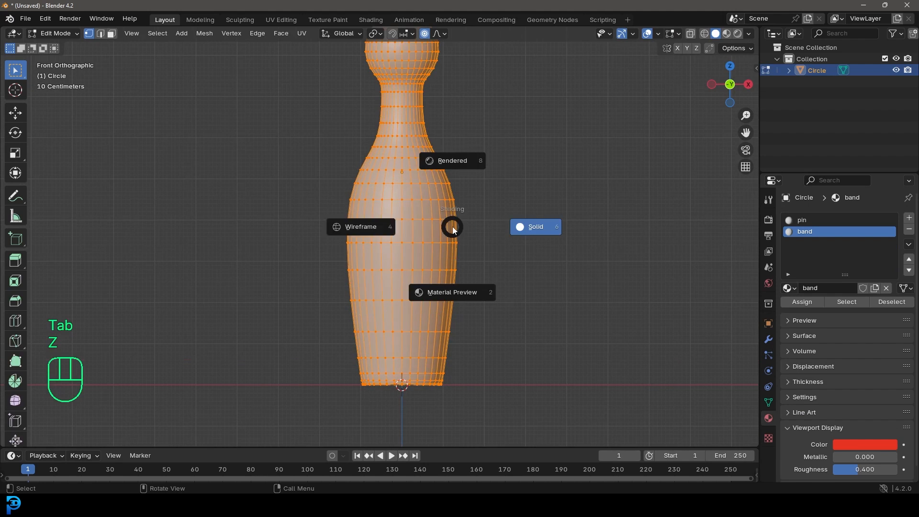
click(332, 197)
drag(317, 191, 492, 226)
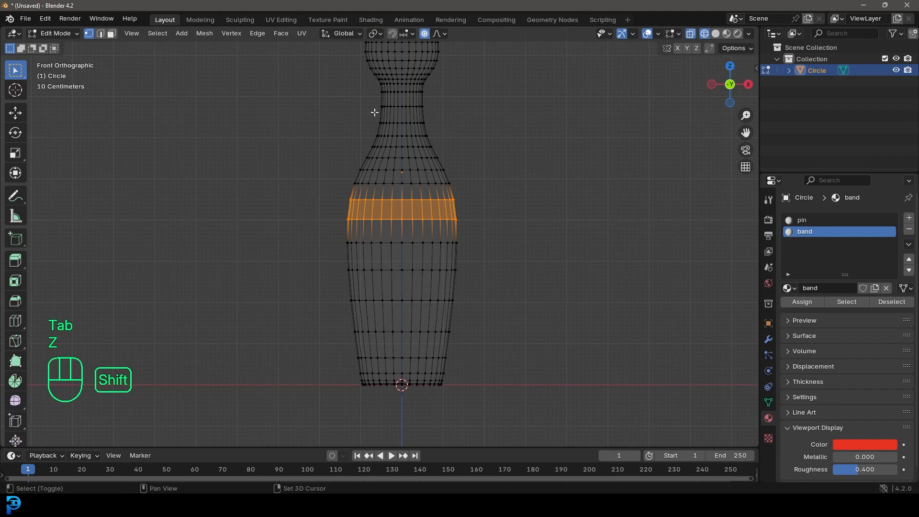
click(802, 302)
key(Tab)
key(z)
click(498, 213)
- Add a plane mesh at the base of the pin
scroll(496, 233, down, 6)
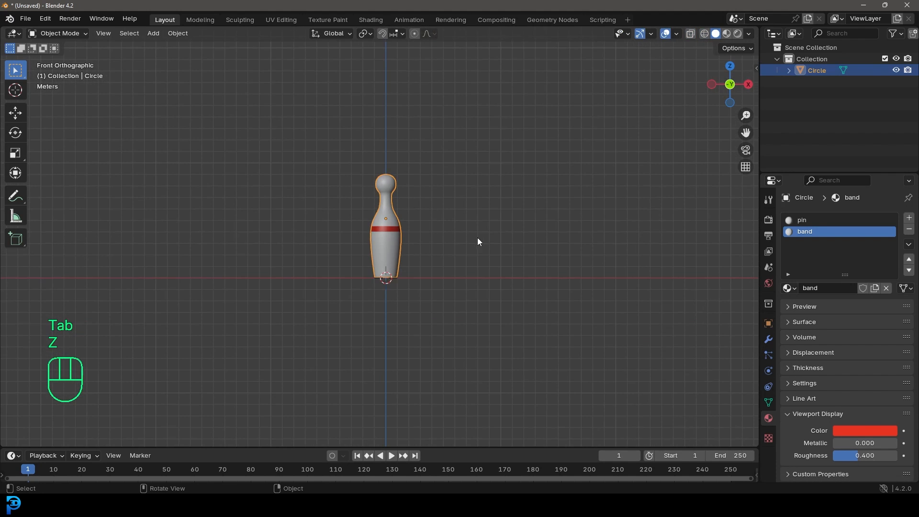
middle_drag(478, 241, 424, 249)
key(KP_1)
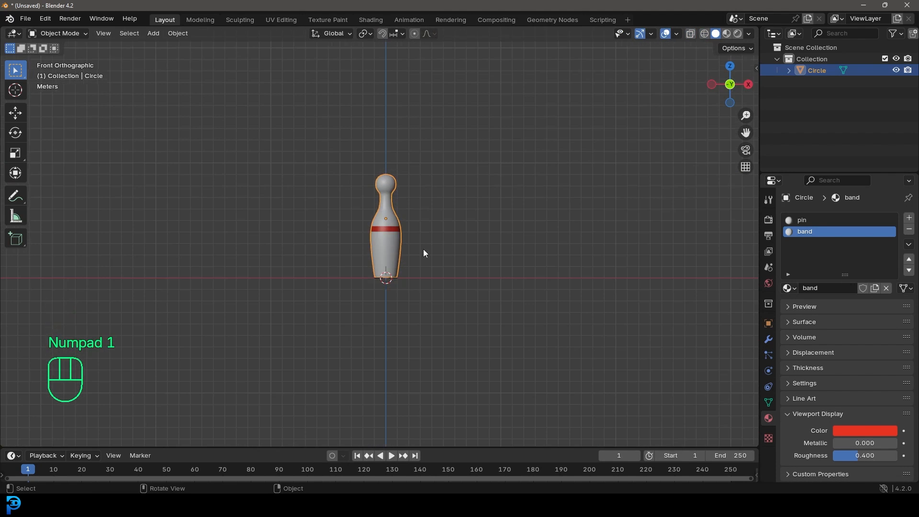
scroll(423, 249, up, 3)
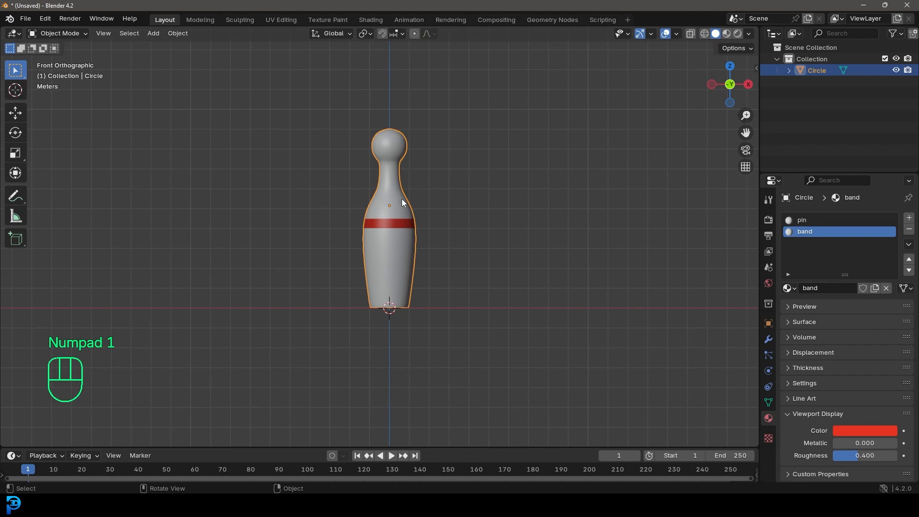
key(shift+a)
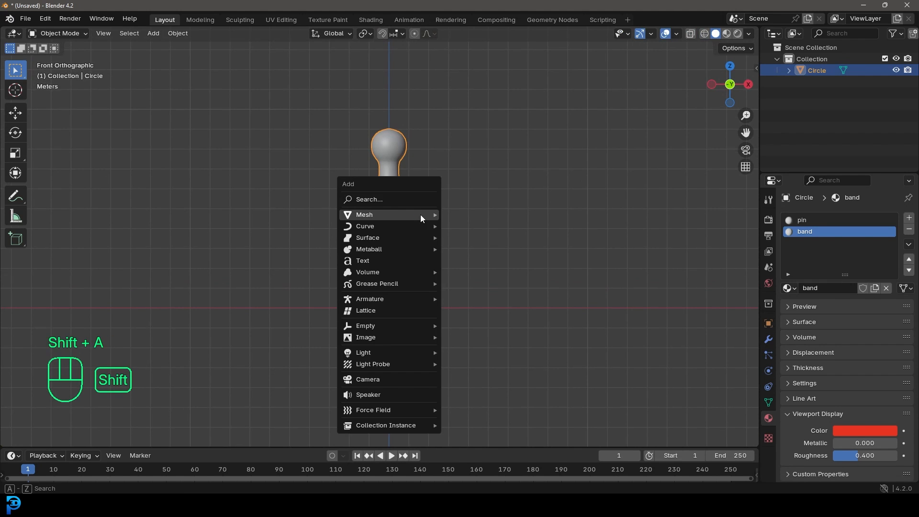
mouse_move(420, 214)
click(469, 211)
- Select the bowling pin and set the transform pivot point to 3D Cursor
middle_drag(469, 211, 424, 222)
click(386, 203)
key(KP_Decimal)
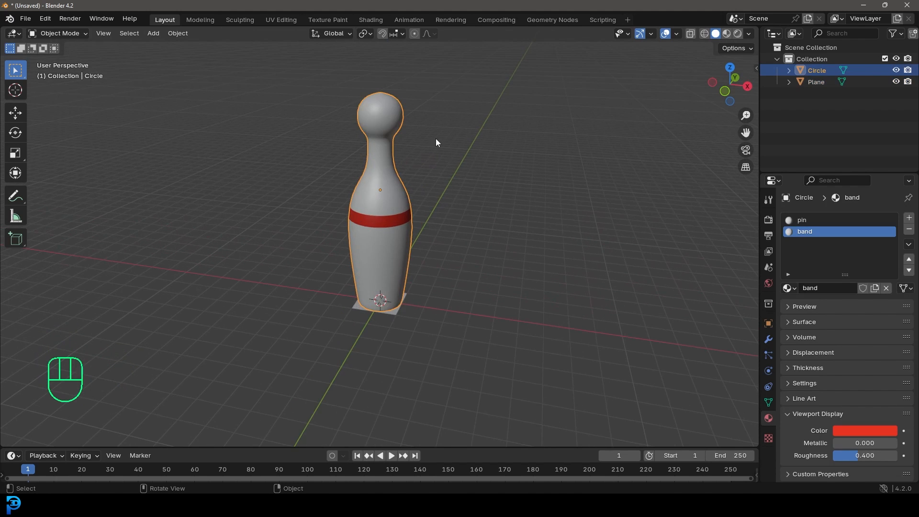
scroll(422, 141, up, 3)
key(s)
right_click(469, 165)
mouse_move(403, 221)
middle_down()
mouse_move(414, 90)
mouse_move(404, 223)
middle_up()
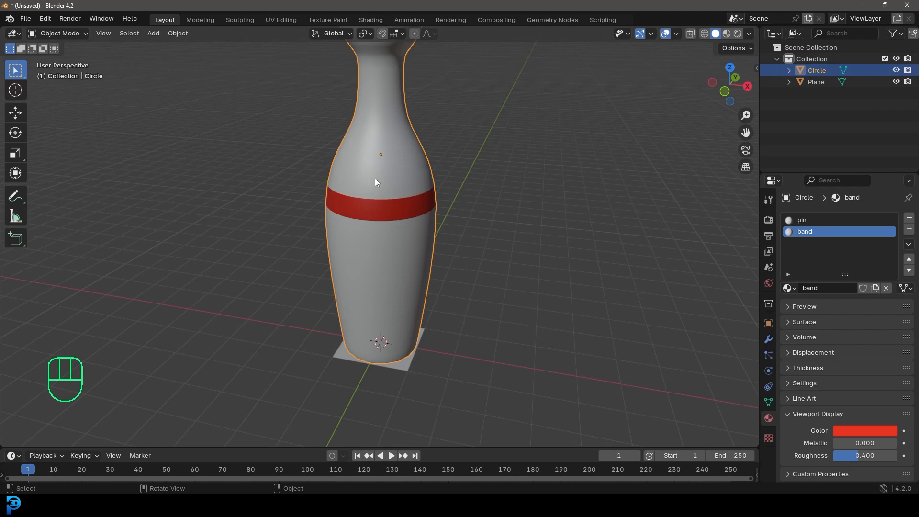
click(365, 34)
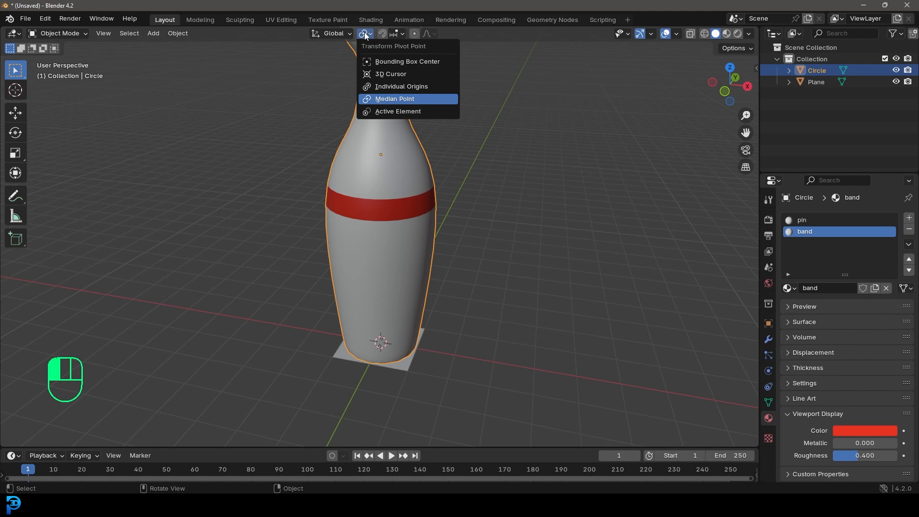
click(387, 76)
- Scale the pin down about the 3D cursor to roughly a tenth of its size, keeping it standing on the plane
shift+middle_drag(430, 321, 431, 154)
scroll(441, 158, up, 3)
key(s)
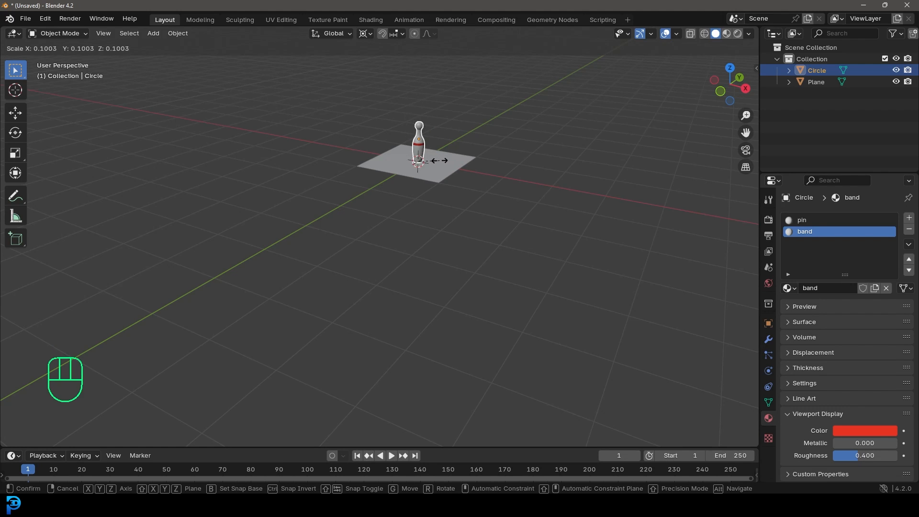
click(444, 161)
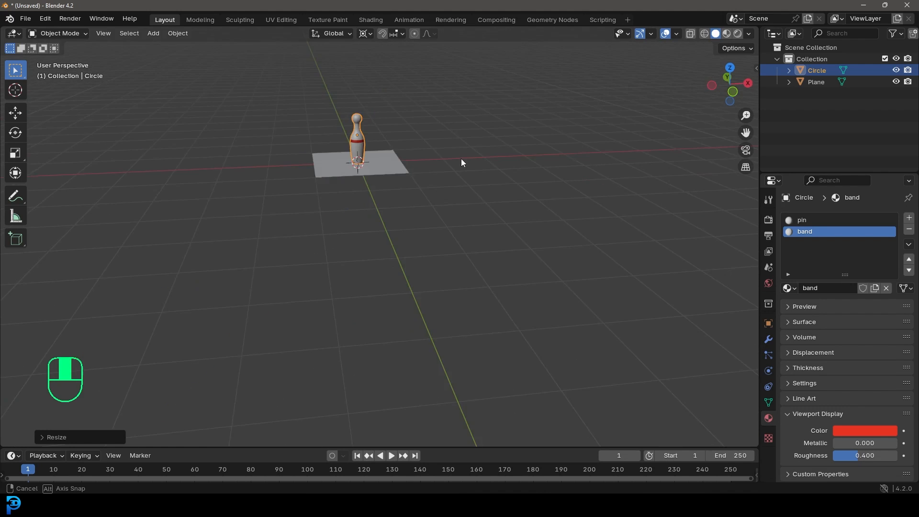
scroll(427, 227, up, 7)
scroll(436, 236, down, 3)
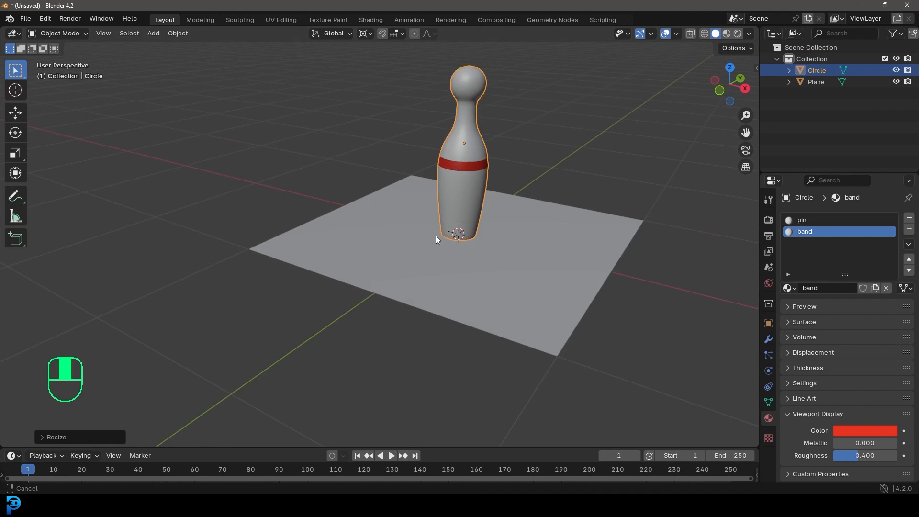
- Apply the pin's object transform and set the transform pivot point to Median Point
key(ctrl+a)
click(493, 222)
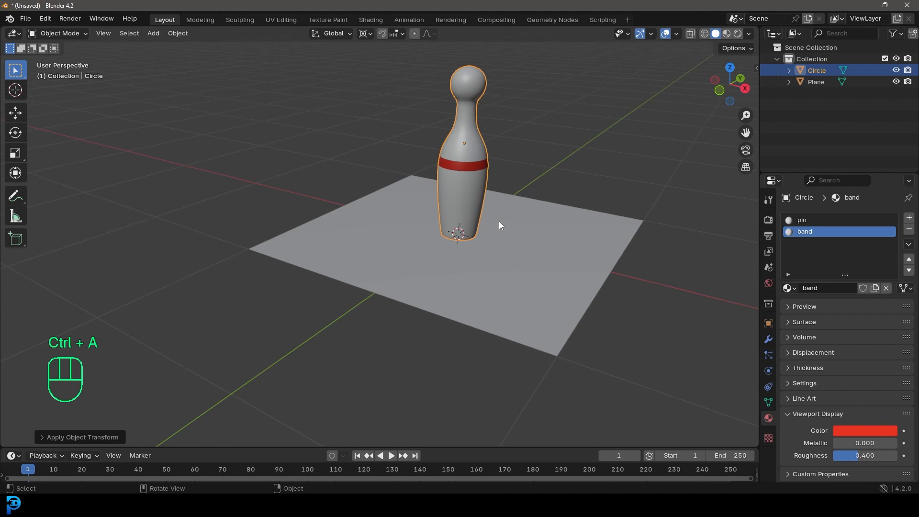
click(371, 33)
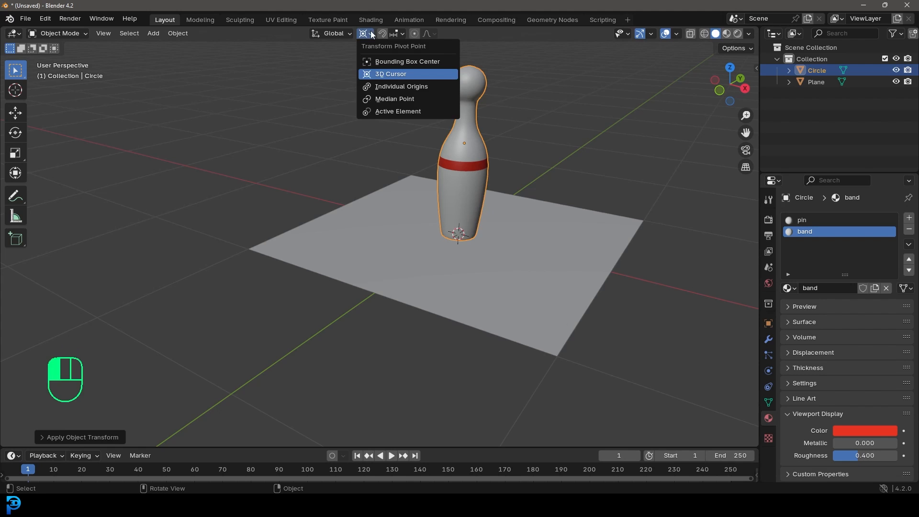
click(409, 99)
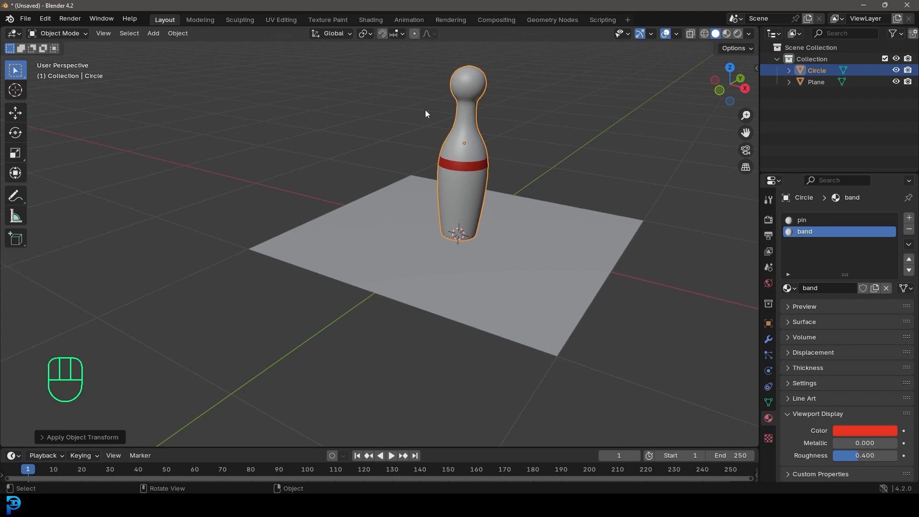
- In top view, duplicate the pin twice to form a second row of two pins about 0.41 m apart behind it
scroll(465, 224, down, 4)
key(KP_7)
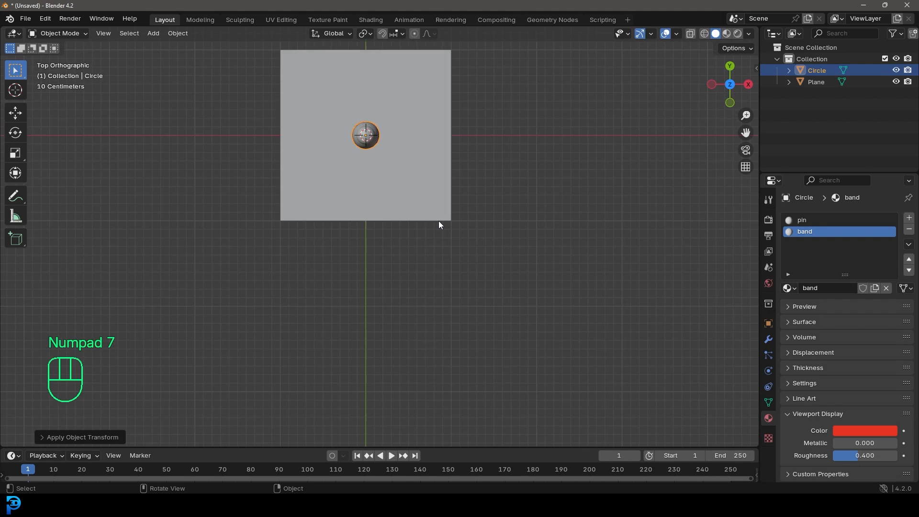
scroll(381, 288, up, 3)
shift+middle_drag(398, 288, 400, 216)
scroll(410, 189, up, 4)
scroll(405, 181, down, 3)
shift+middle_drag(398, 179, 395, 209)
scroll(399, 237, up, 4)
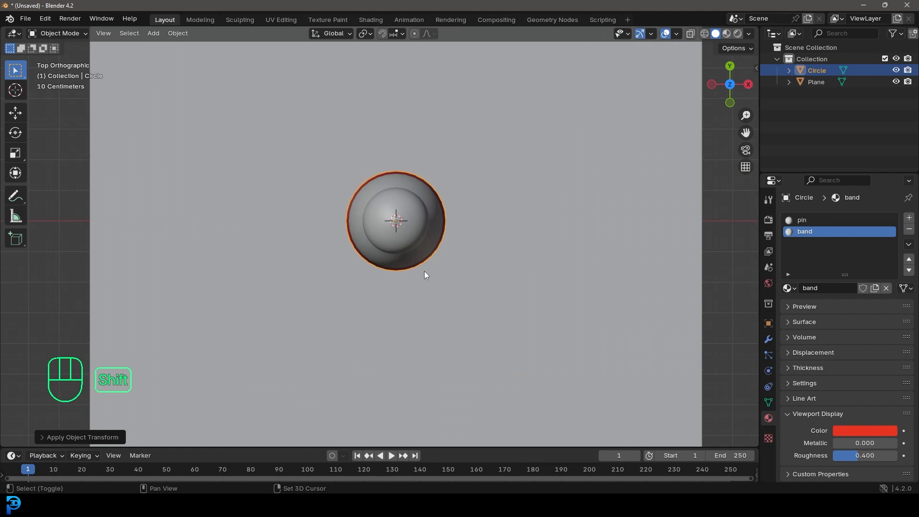
key(shift+d)
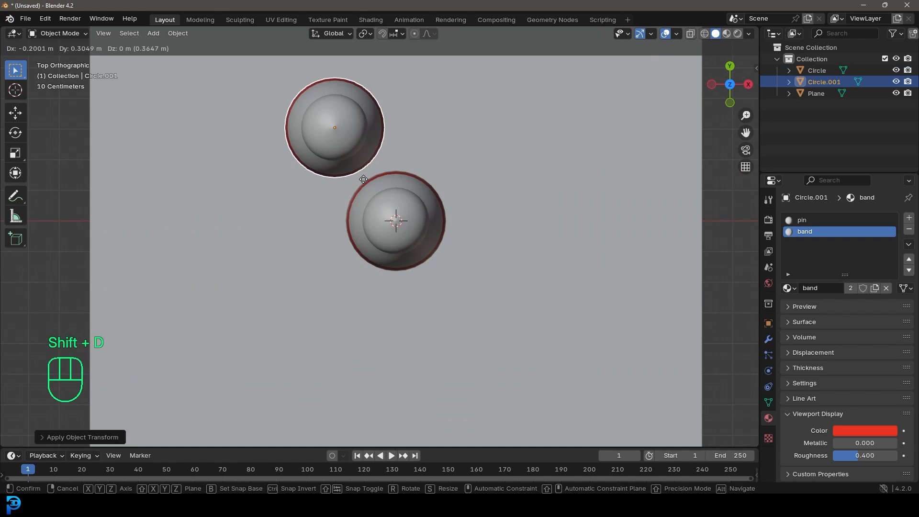
click(358, 169)
scroll(359, 184, down, 3)
key(shift+d)
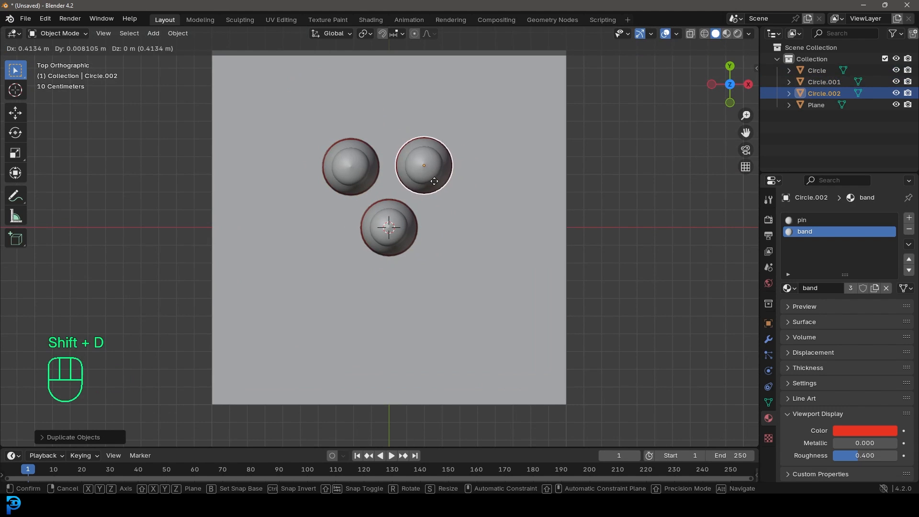
click(434, 182)
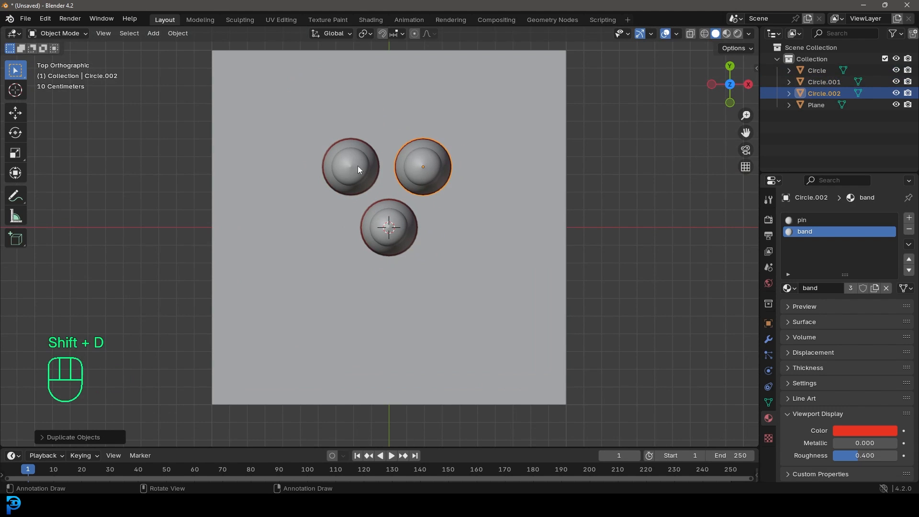
- Duplicate the two-pin row about 0.34 m further back and add a third pin to complete the third row
shift+click(363, 167)
key(g)
right_click(388, 177)
shift+middle_drag(388, 177, 388, 236)
key(shift+d)
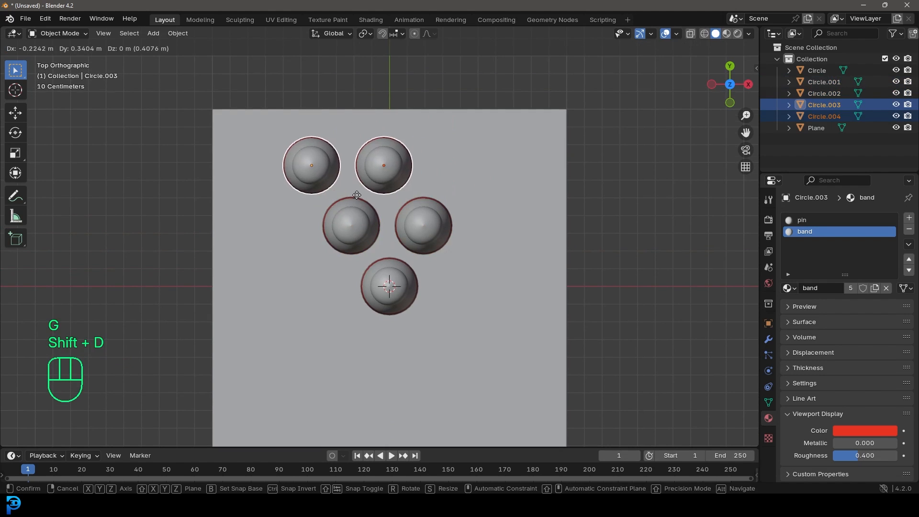
click(358, 197)
click(383, 163)
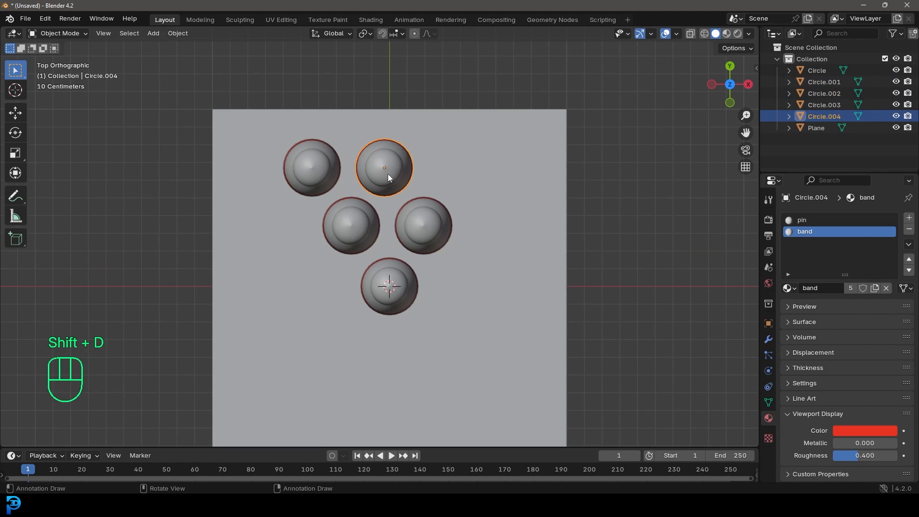
key(shift+d)
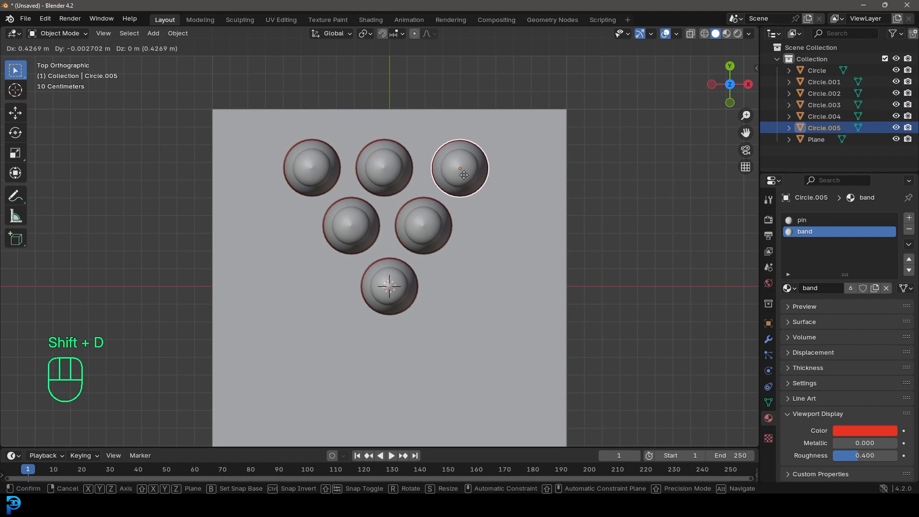
click(464, 175)
- Duplicate the three-pin row further back and add a fourth pin about 0.41 m beside it to complete the triangle
shift+click(323, 165)
shift+click(380, 163)
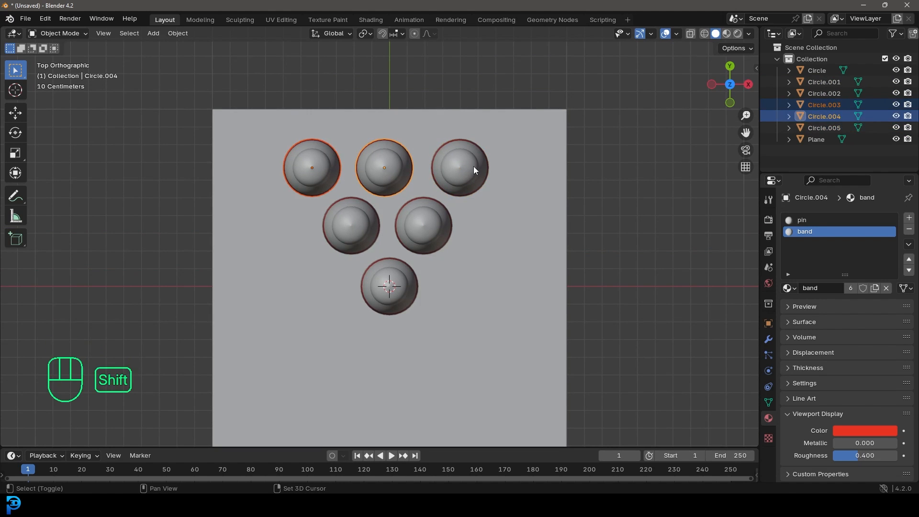
shift+click(464, 165)
shift+middle_drag(469, 197, 471, 245)
key(shift+d)
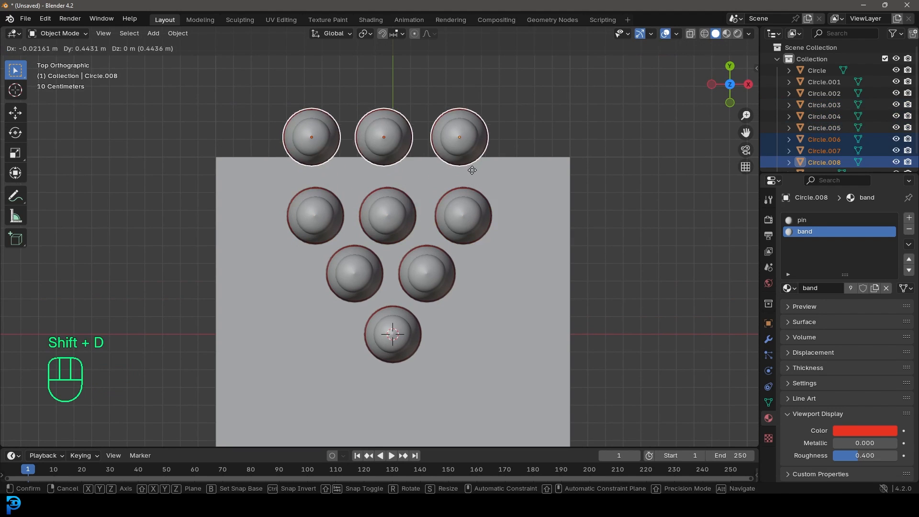
click(440, 166)
key(shift+d)
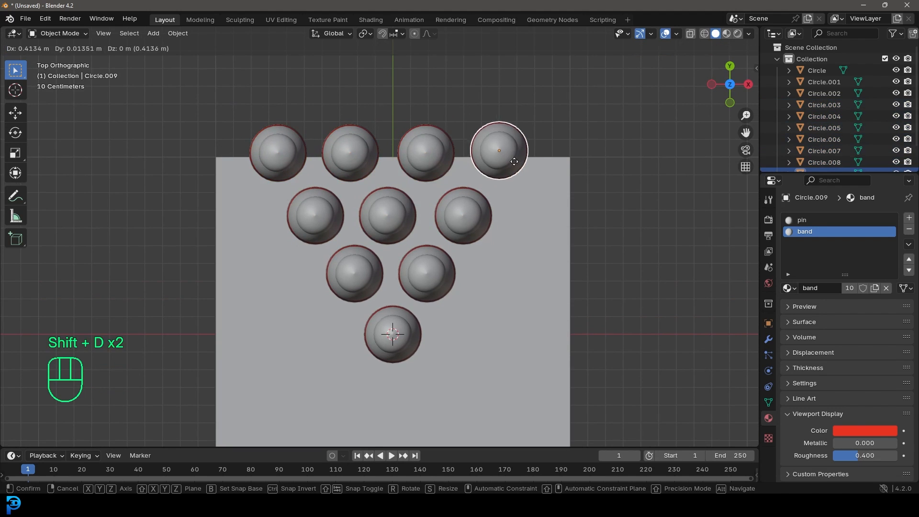
click(513, 164)
- Select the plane under the pins and scale it up uniformly to about 1.47 times its size
scroll(490, 185, down, 1)
middle_drag(490, 184, 374, 278)
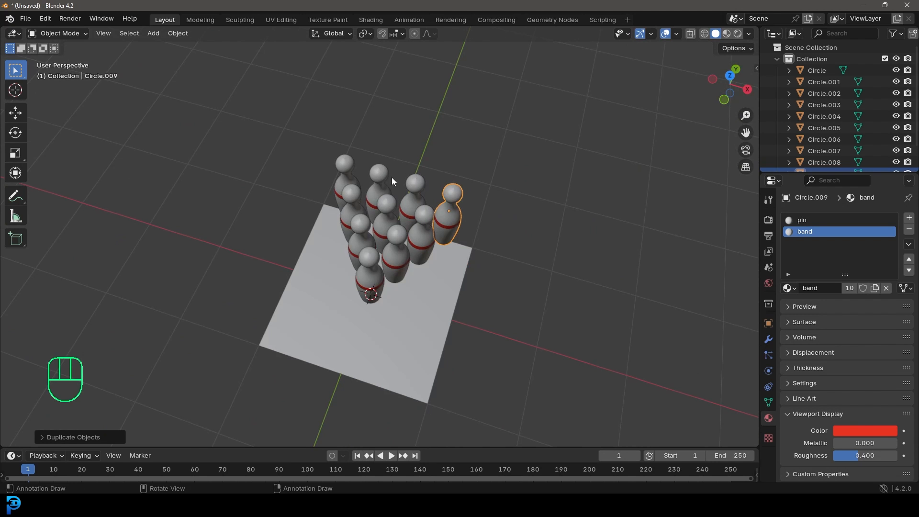
middle_drag(461, 227, 382, 294)
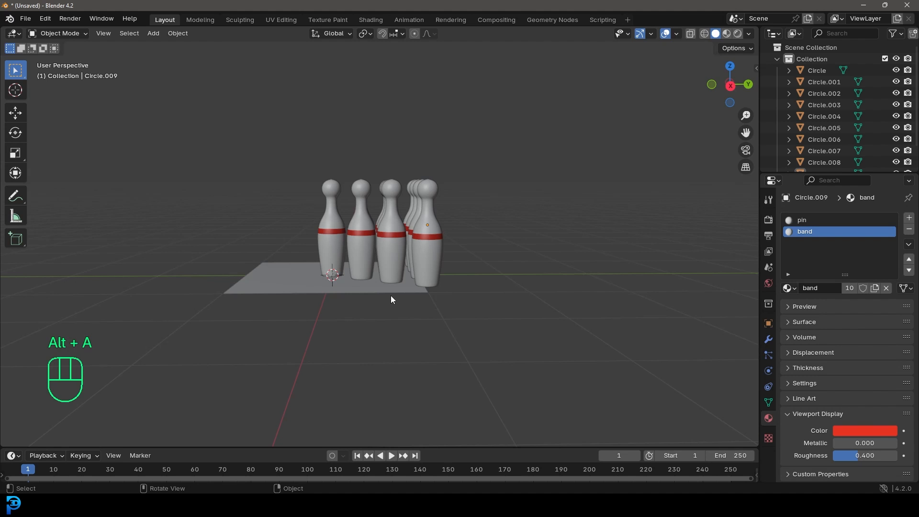
middle_drag(390, 299, 449, 316)
click(418, 302)
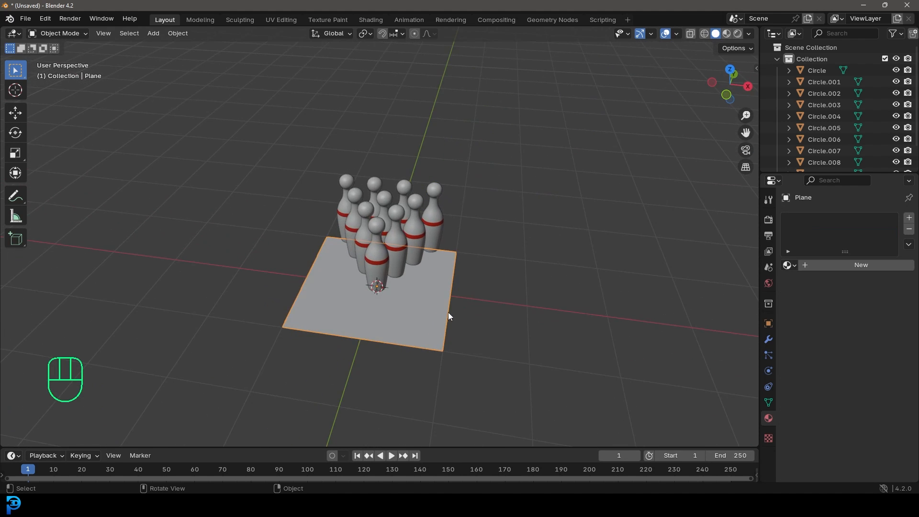
key(s)
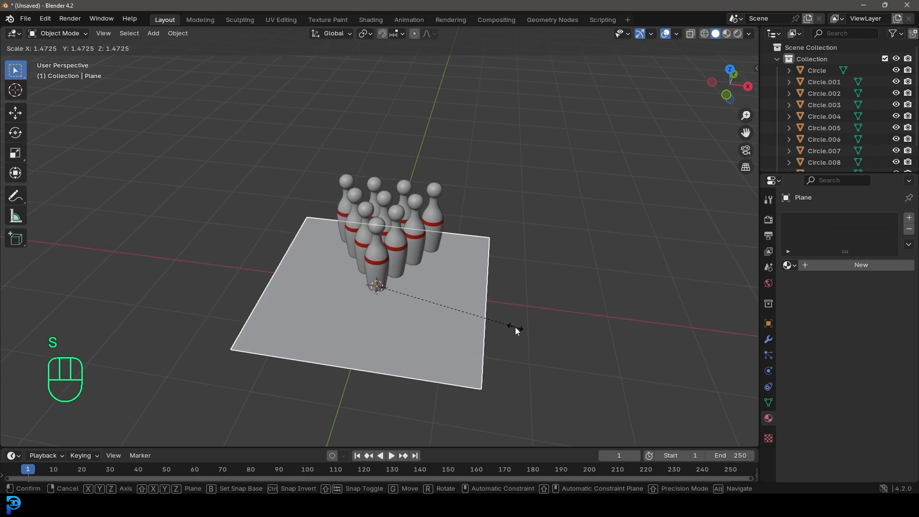
click(515, 327)
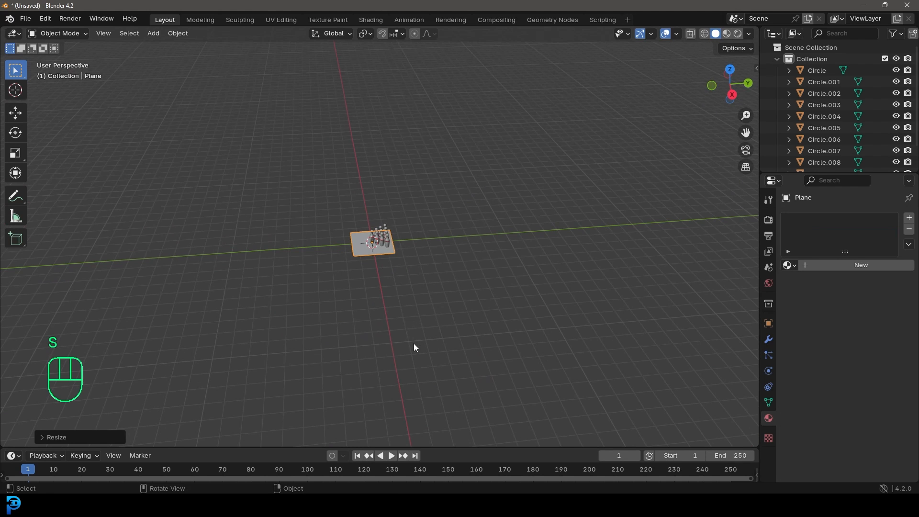
- Stretch the plane along Y into a long lane and move it along negative Y until its end lies just behind the back row
key(s)
key(y)
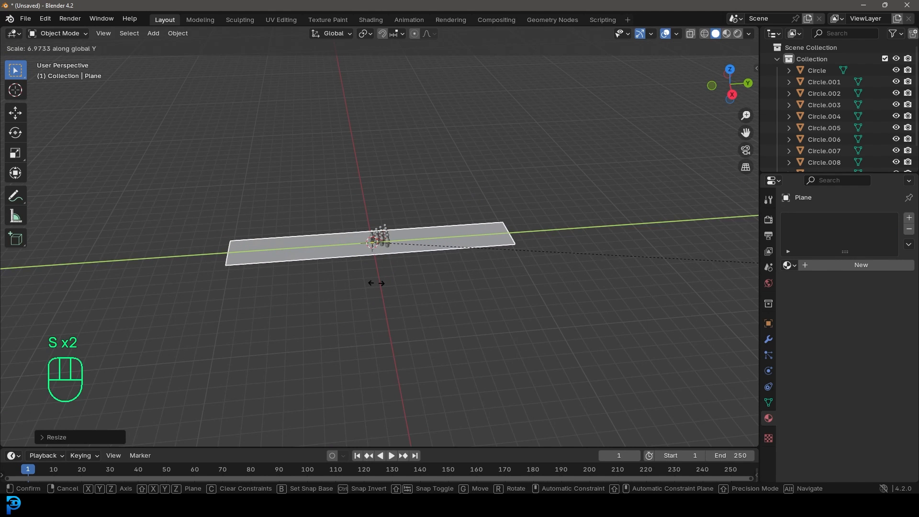
click(312, 284)
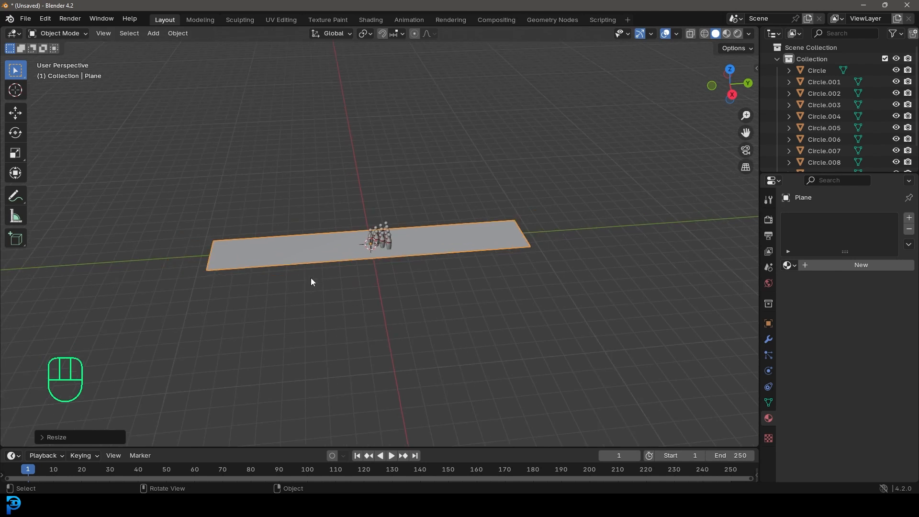
scroll(434, 301, up, 5)
key(g)
key(y)
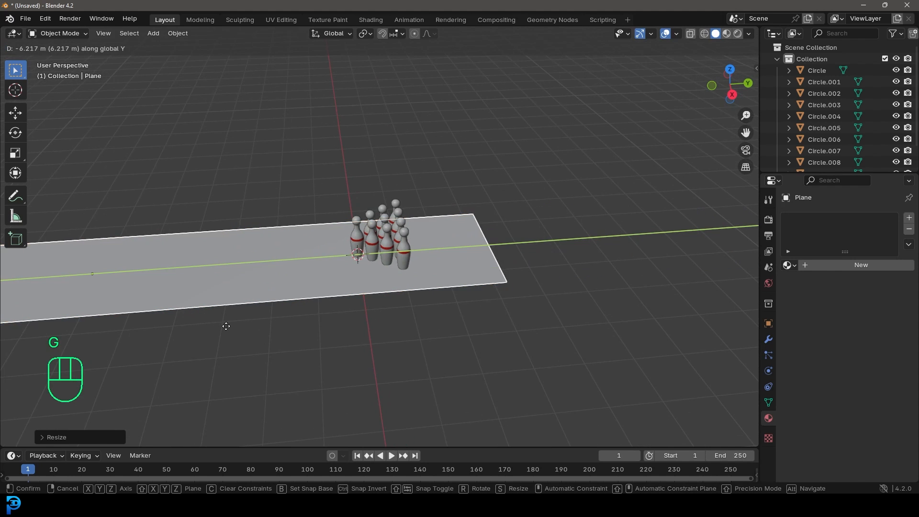
click(170, 328)
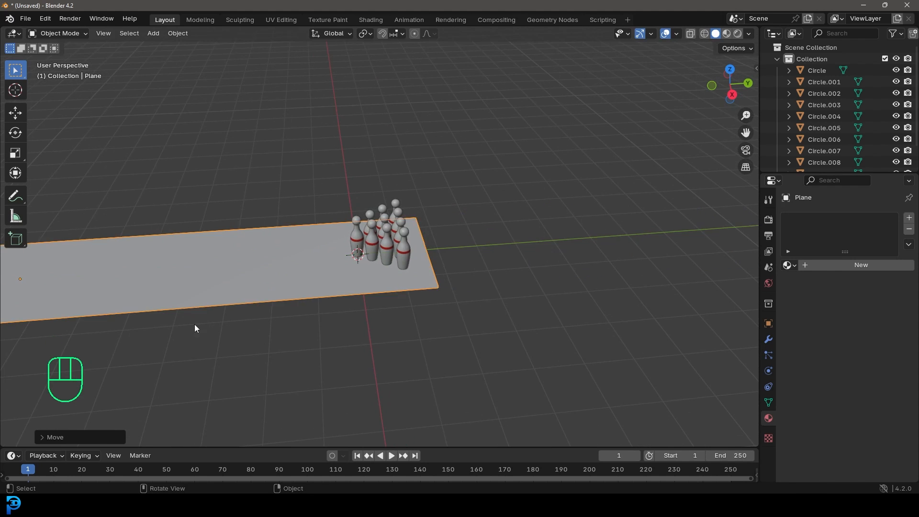
- Select all the pins and the lane plane and apply their scale
scroll(195, 324, down, 5)
middle_drag(252, 311, 319, 300)
key(KP_1)
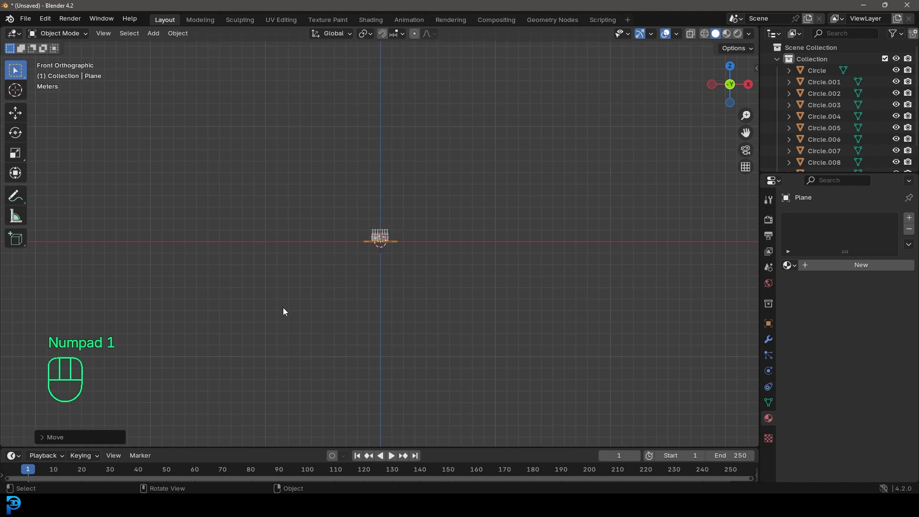
scroll(377, 255, up, 4)
middle_drag(377, 256, 498, 232)
key(a)
scroll(449, 268, up, 3)
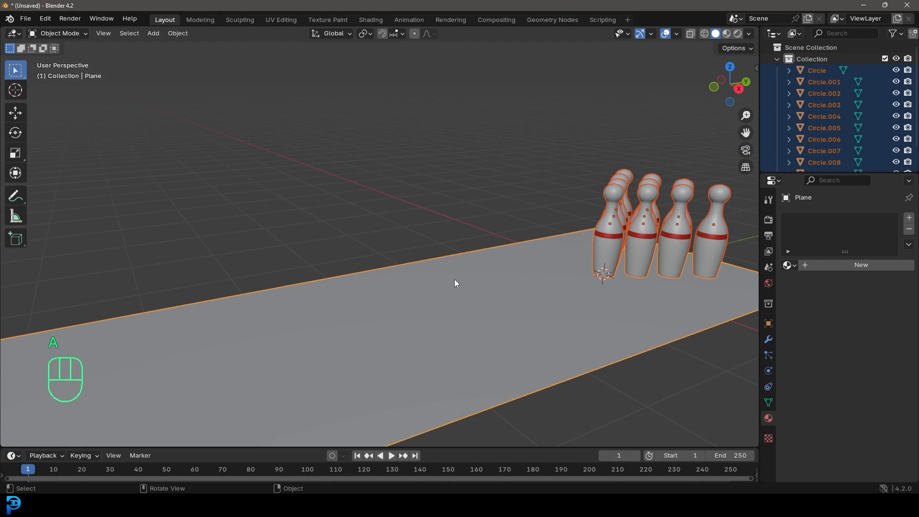
key(ctrl+a)
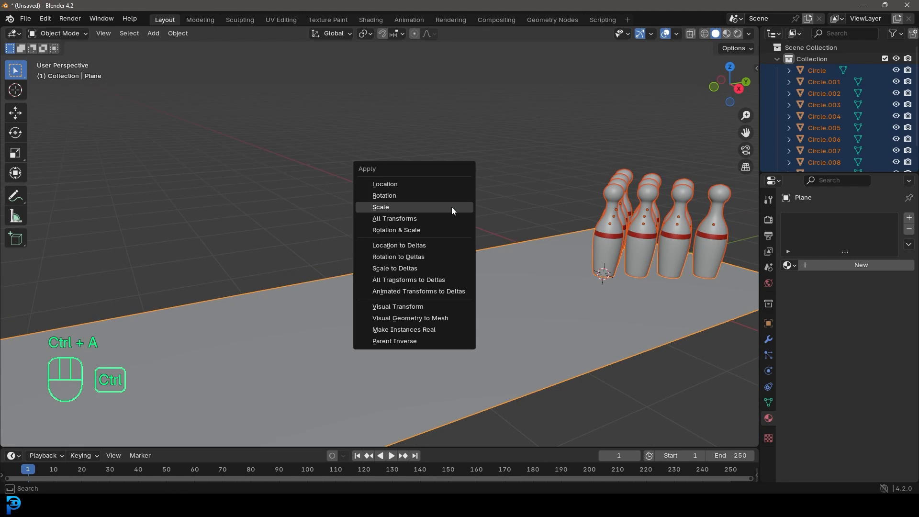
click(382, 207)
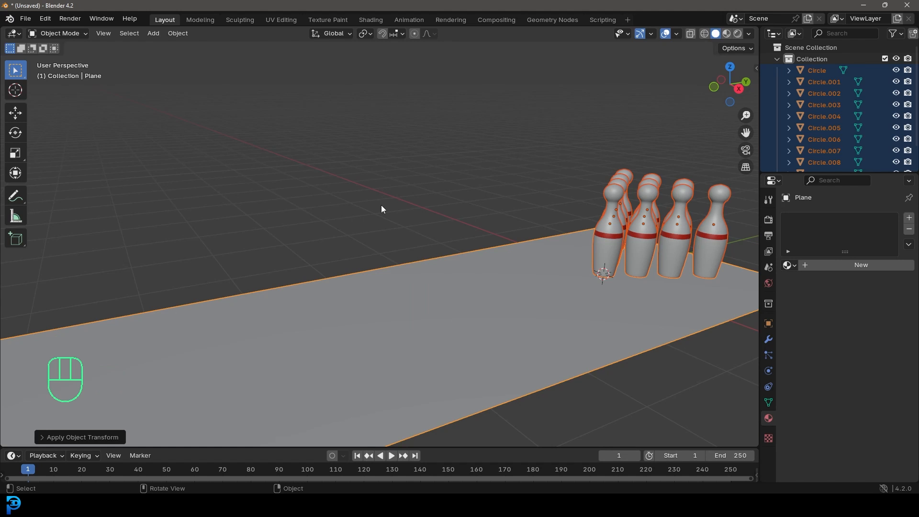
scroll(454, 248, down, 4)
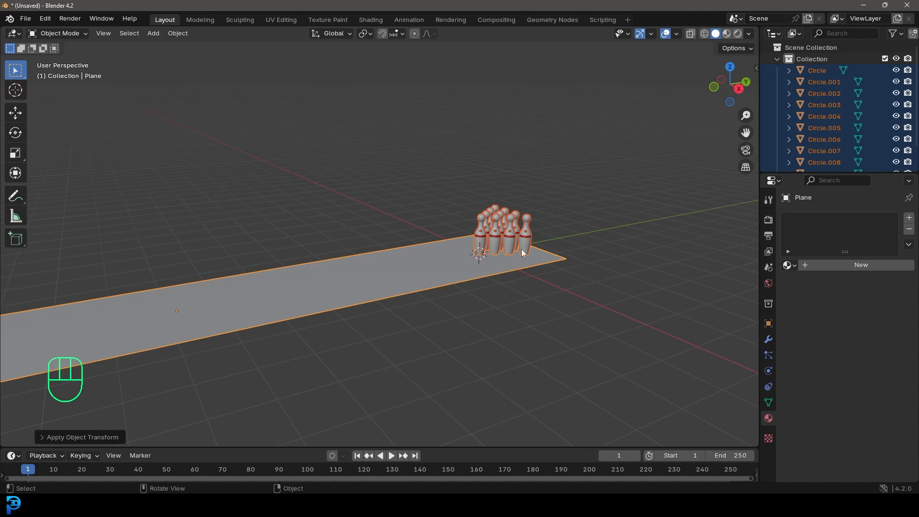
middle_drag(461, 241, 437, 256)
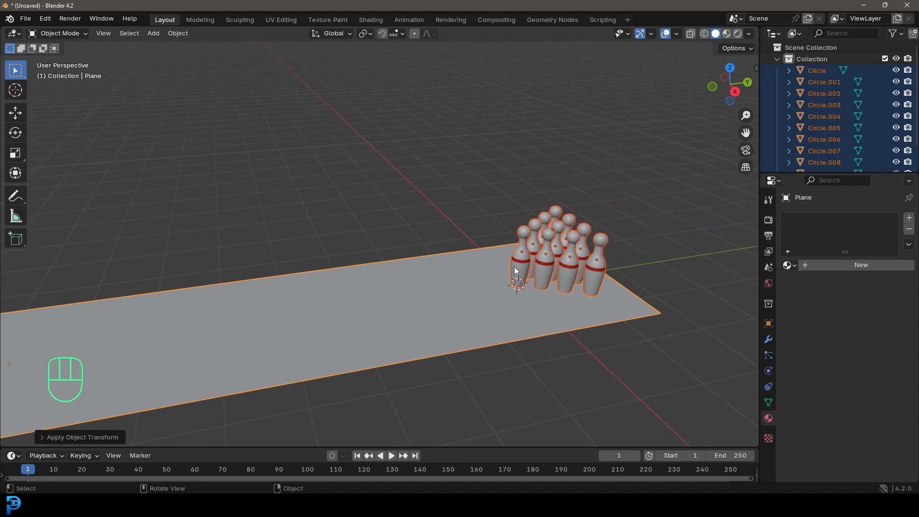
scroll(489, 260, down, 2)
key(ctrl+a)
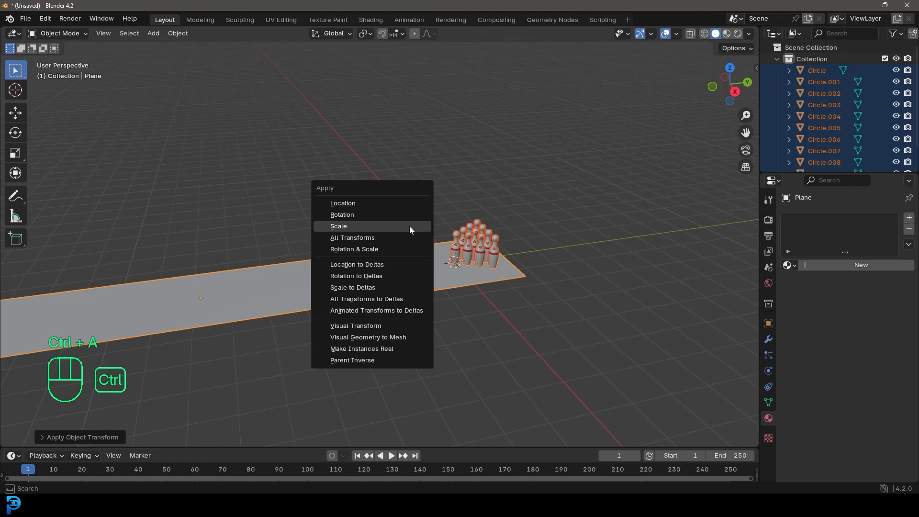
click(351, 224)
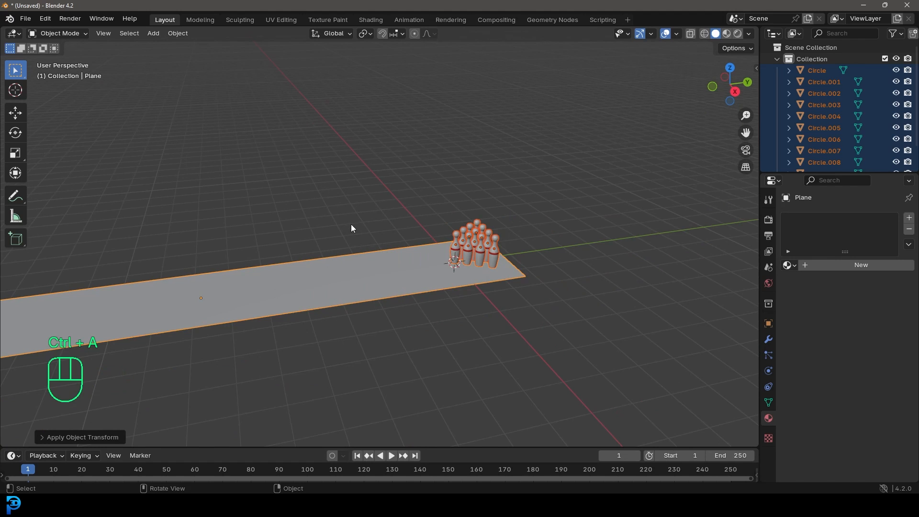
- Add a UV sphere and raise it along Z until it floats clear above the front pin
scroll(351, 224, down, 3)
middle_drag(330, 221, 353, 214)
key(alt+a)
key(shift+a)
mouse_move(355, 210)
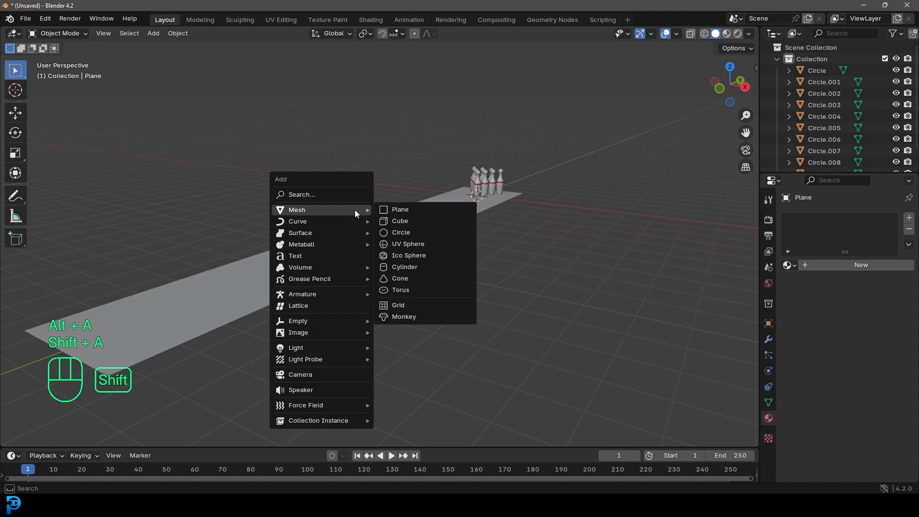
click(428, 241)
middle_drag(398, 232, 344, 232)
middle_drag(426, 229, 414, 266)
key(g)
key(z)
click(399, 167)
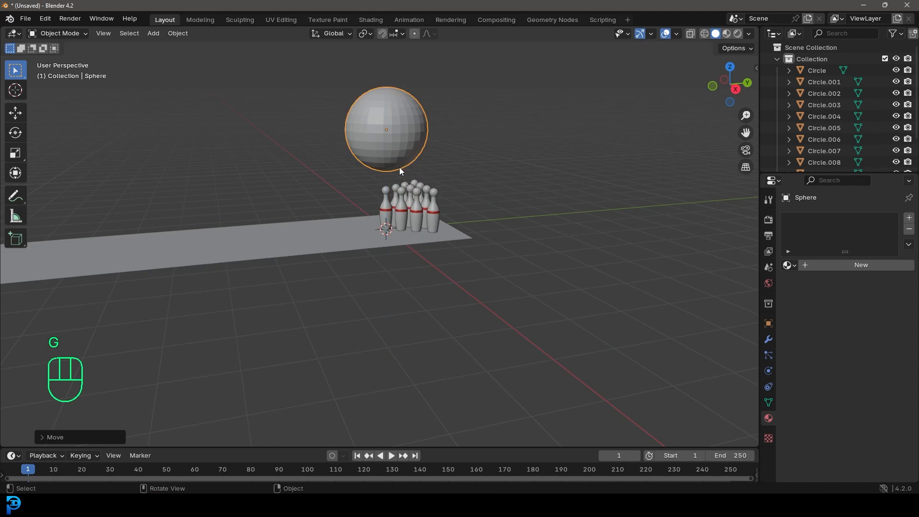
- Select a two-by-two block of faces below the centre of the sphere's +X side in Edit Mode and inset it
scroll(357, 261, up, 4)
key(Tab)
click(112, 33)
click(424, 33)
key(KP_3)
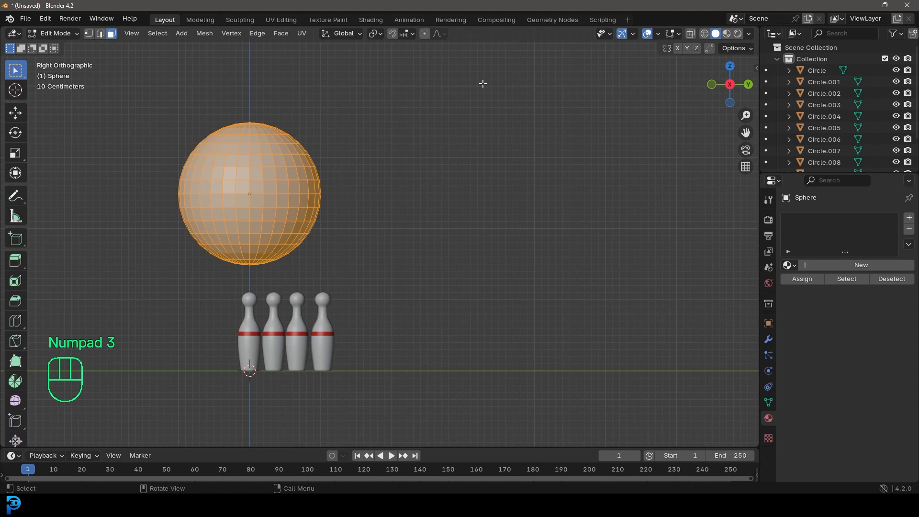
shift+middle_drag(303, 181, 347, 177)
scroll(347, 177, up, 4)
drag(334, 174, 364, 194)
scroll(426, 190, down, 3)
scroll(416, 206, up, 2)
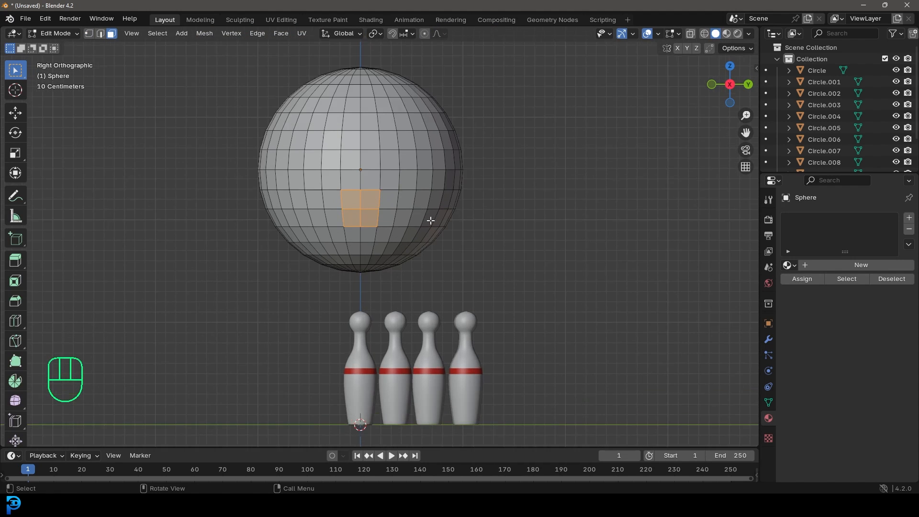
key(i)
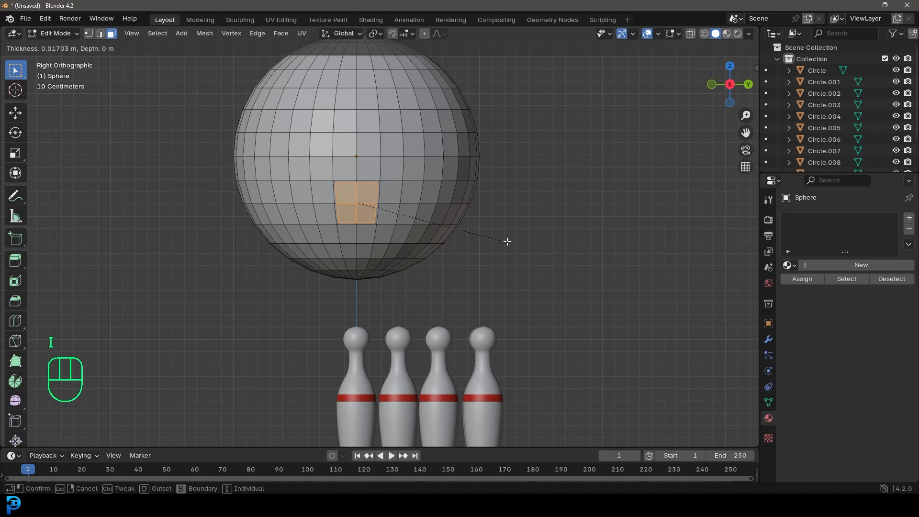
click(501, 240)
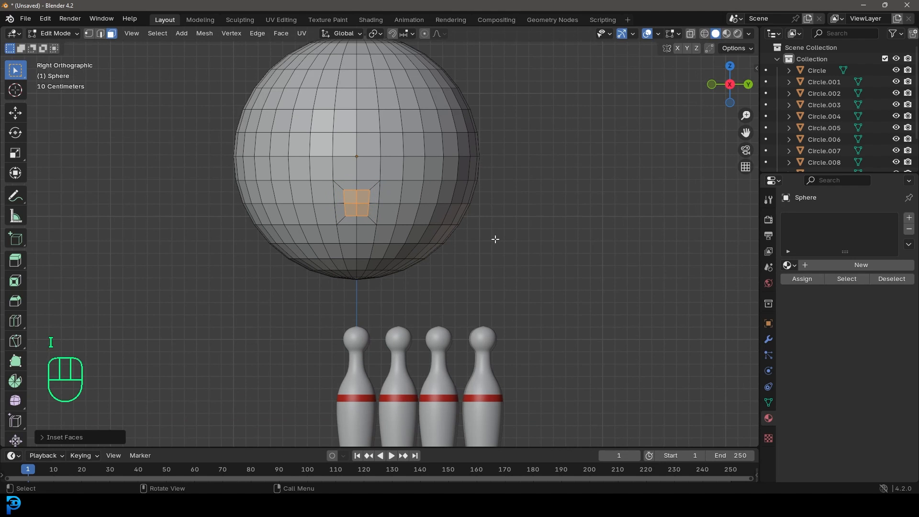
- Round the inset block with To Sphere and extrude it into the sphere to form the lower finger hole
key(shift+alt+s)
scroll(294, 270, down, 3)
middle_drag(319, 260, 397, 218)
key(e)
click(526, 354)
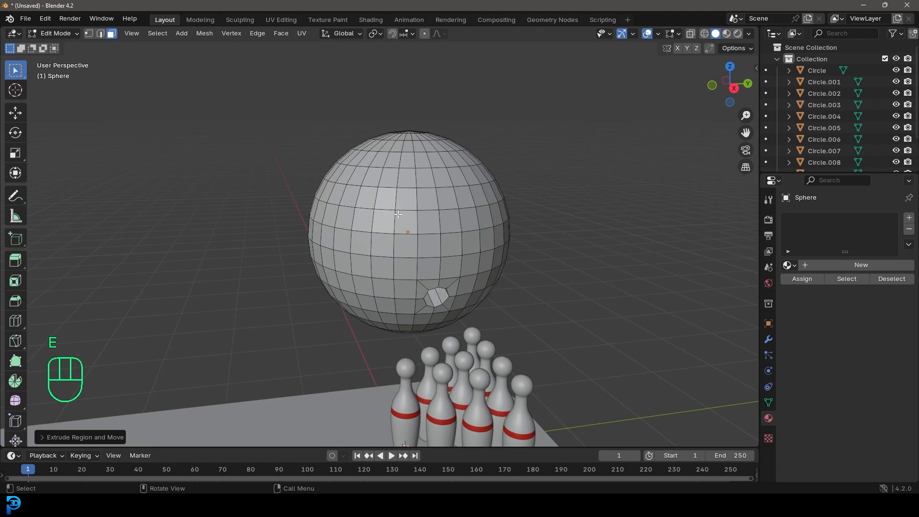
- Select two symmetrical two-by-two face blocks above the finger hole and inset both by about 0.076 m
key(KP_3)
scroll(368, 223, up, 4)
drag(310, 147, 333, 171)
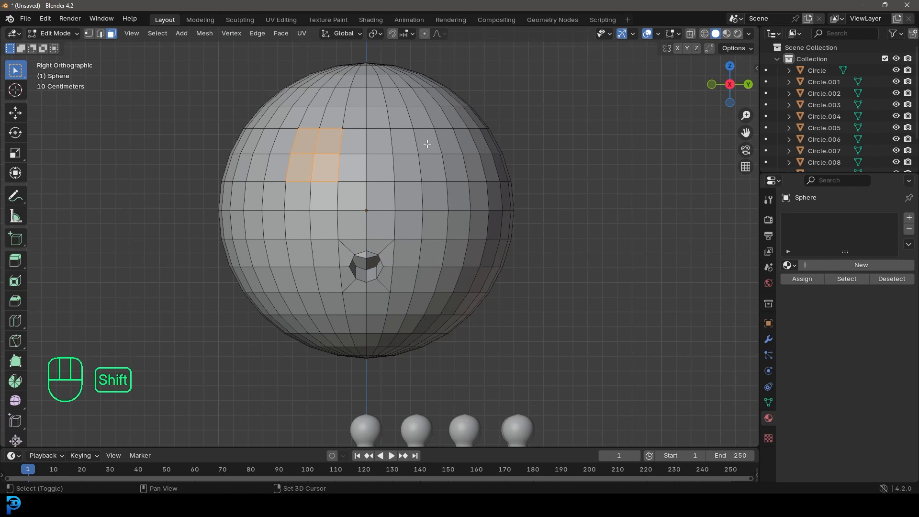
shift+drag(405, 142, 448, 181)
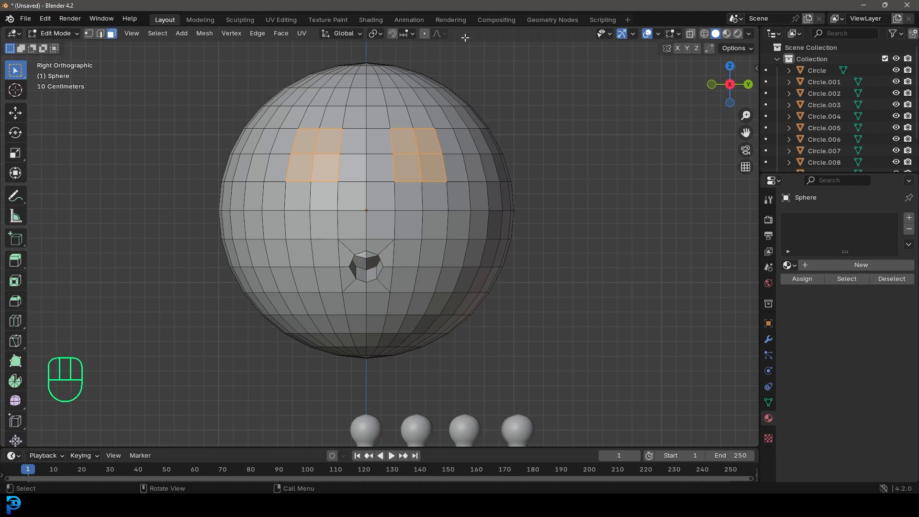
key(i)
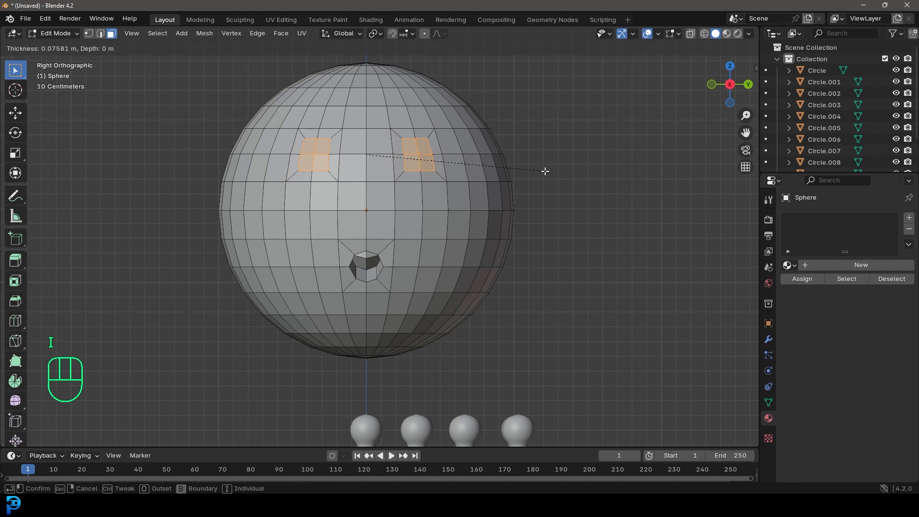
click(546, 171)
- Switch the transform pivot to Individual Origins and round both inset blocks with To Sphere
key(shift+alt+s)
click(375, 33)
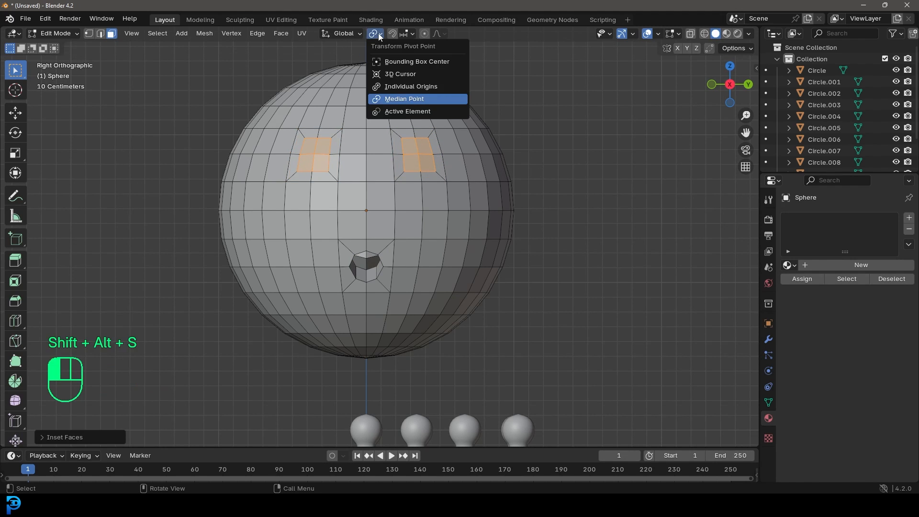
click(396, 86)
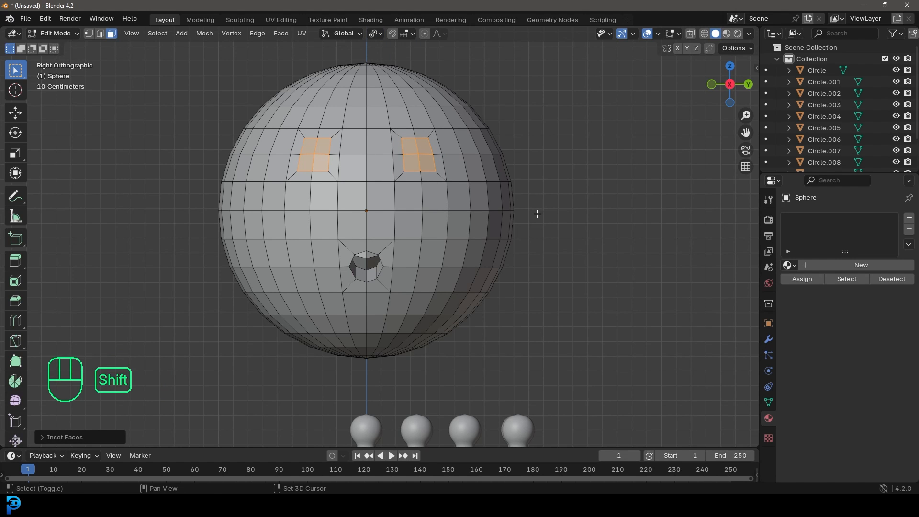
key(shift+alt+s)
click(138, 235)
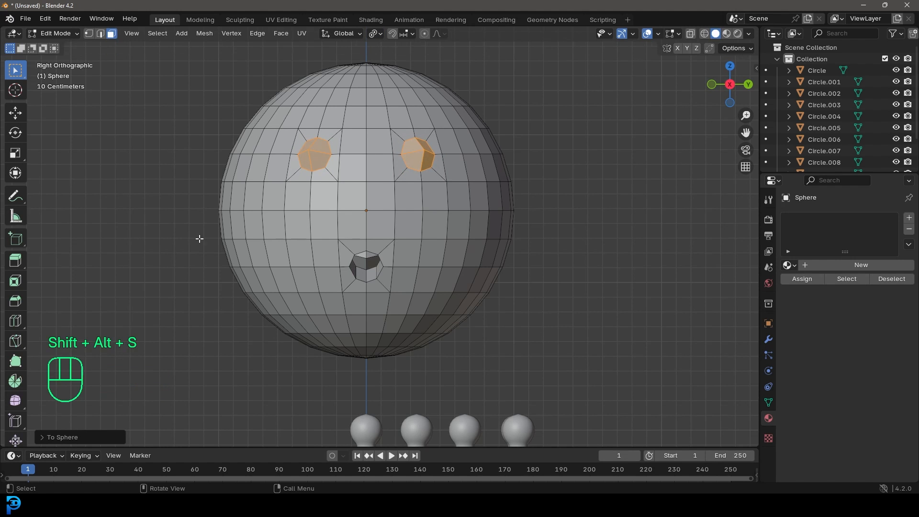
- Extrude the two rounded face blocks about 0.26 m into the sphere to form the upper finger holes
middle_drag(200, 238, 479, 287)
key(e)
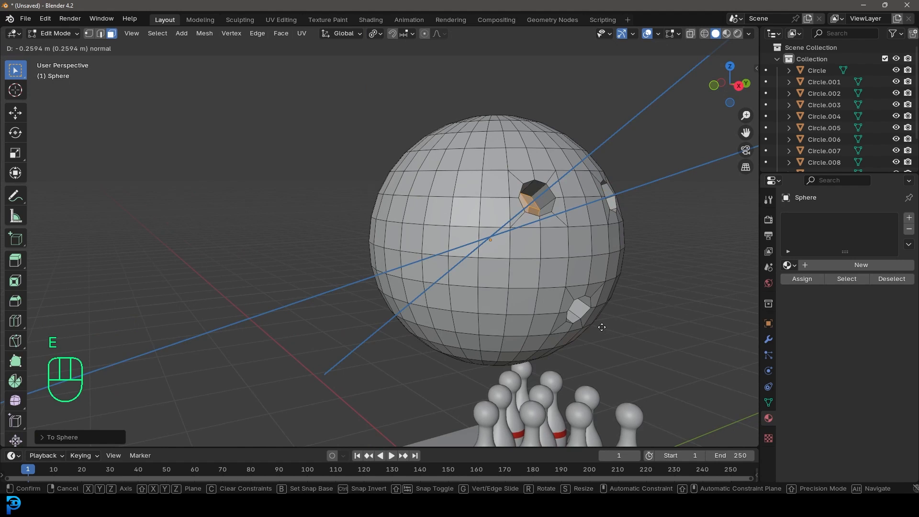
click(601, 327)
scroll(468, 205, down, 5)
middle_drag(467, 205, 473, 212)
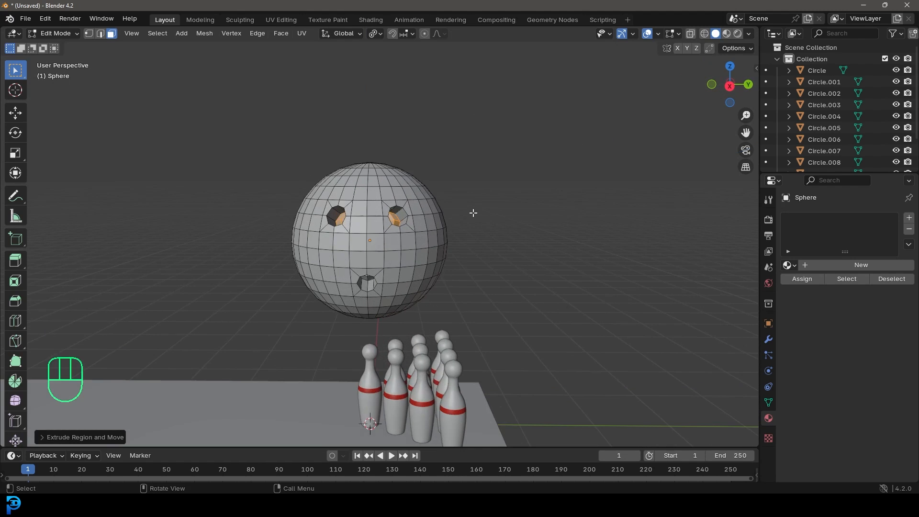
- Set the transform pivot back to Median Point and return the sphere to Object Mode
click(374, 35)
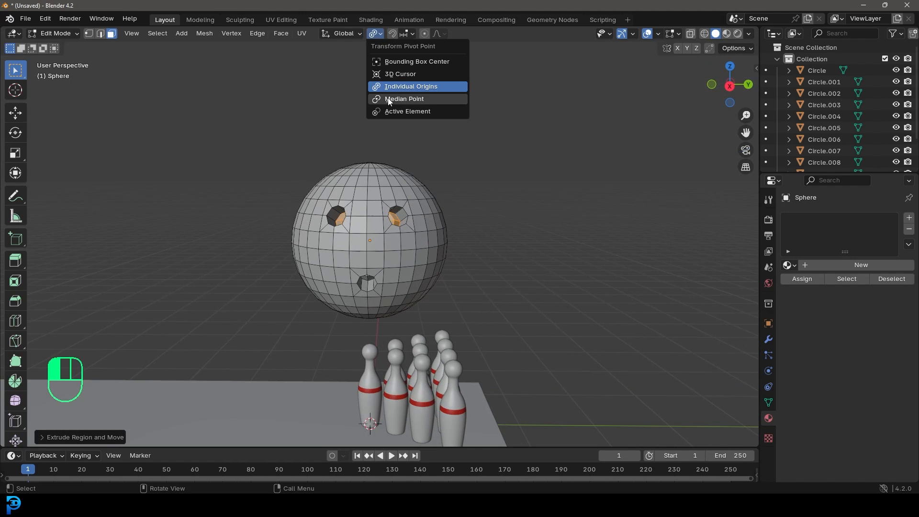
click(429, 100)
scroll(417, 203, down, 3)
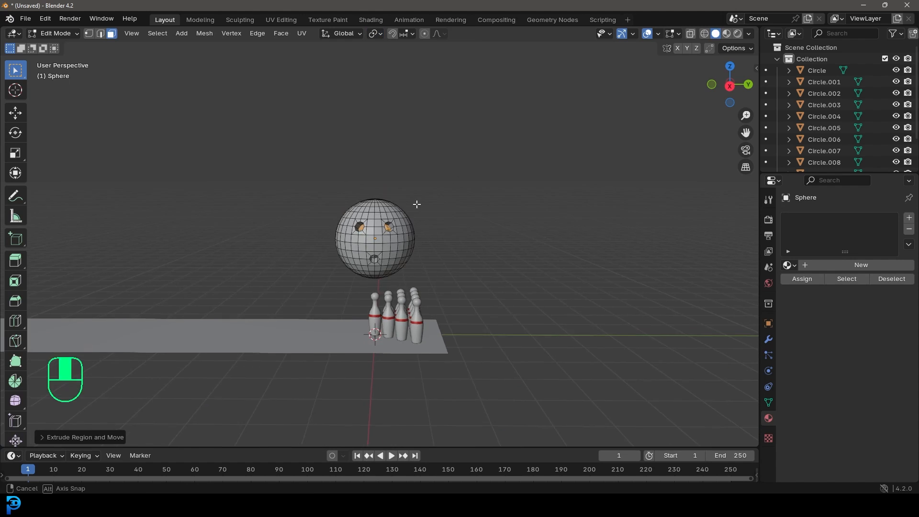
scroll(417, 197, up, 2)
key(Tab)
scroll(410, 215, up, 3)
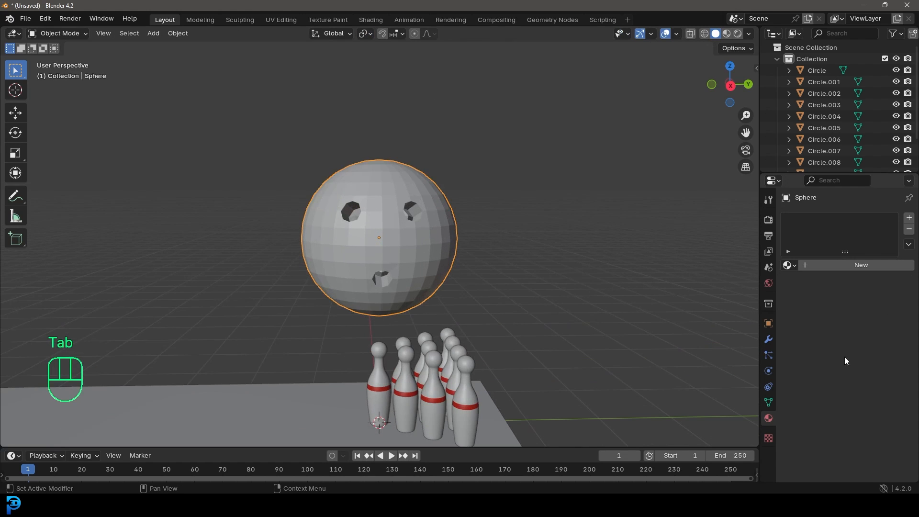
- Add a Subdivision Surface modifier to the sphere and shade it smooth
click(769, 340)
click(853, 217)
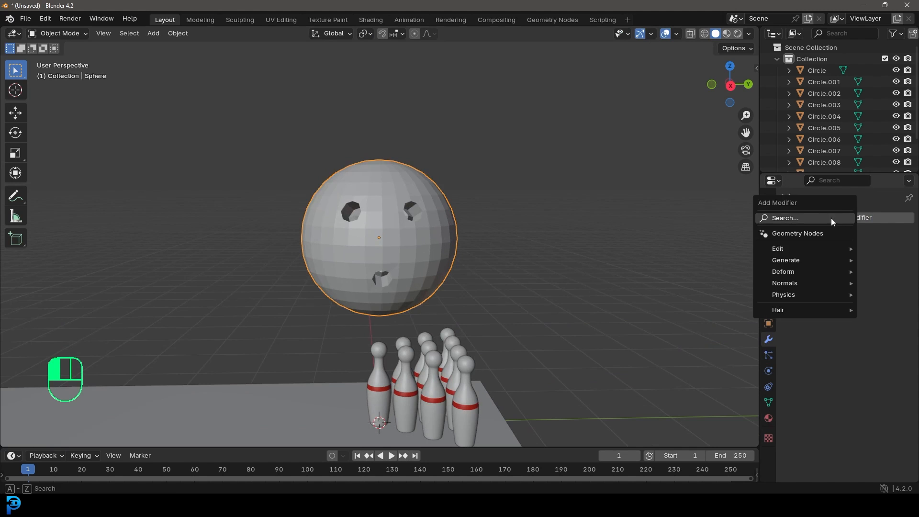
text(sub)
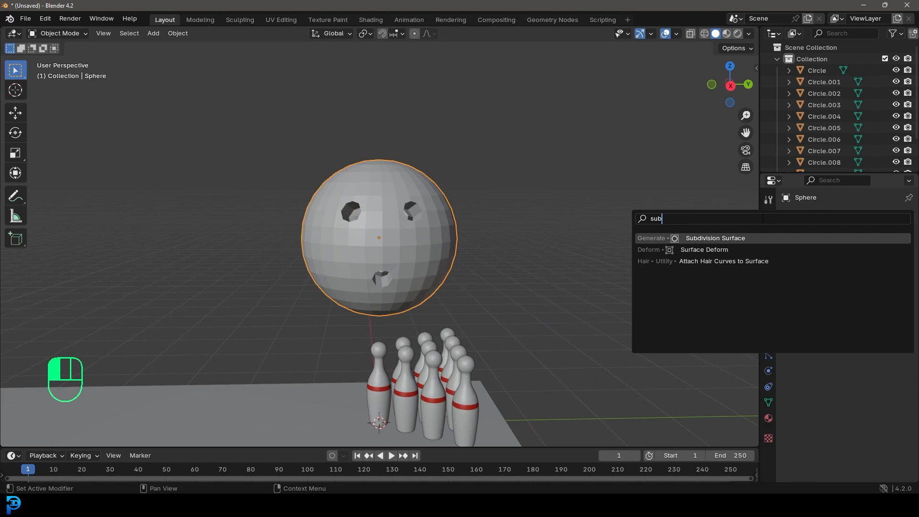
click(756, 238)
scroll(461, 209, down, 2)
scroll(469, 206, up, 5)
right_click(462, 148)
click(461, 147)
scroll(469, 216, down, 4)
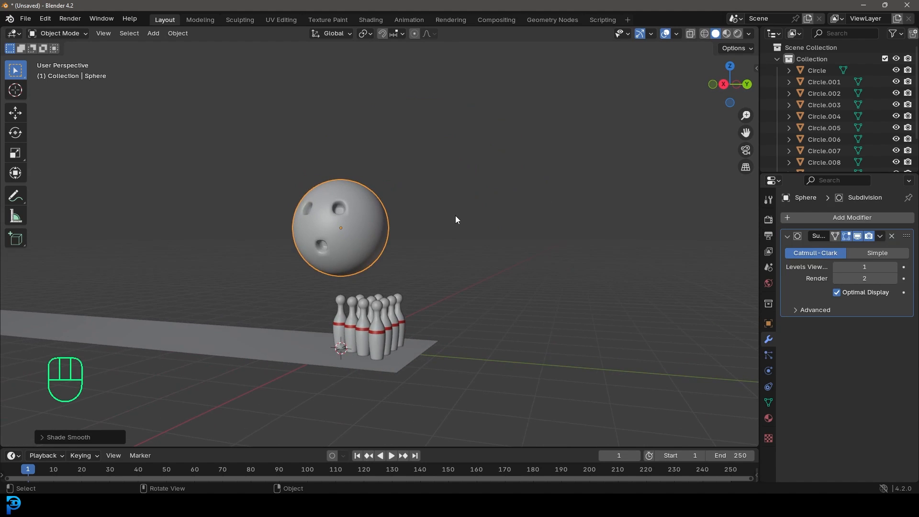
- Scale the bowling ball down uniformly to about a third of its size
key(KP_3)
scroll(455, 216, up, 3)
shift+middle_drag(452, 238, 476, 211)
scroll(476, 210, up, 1)
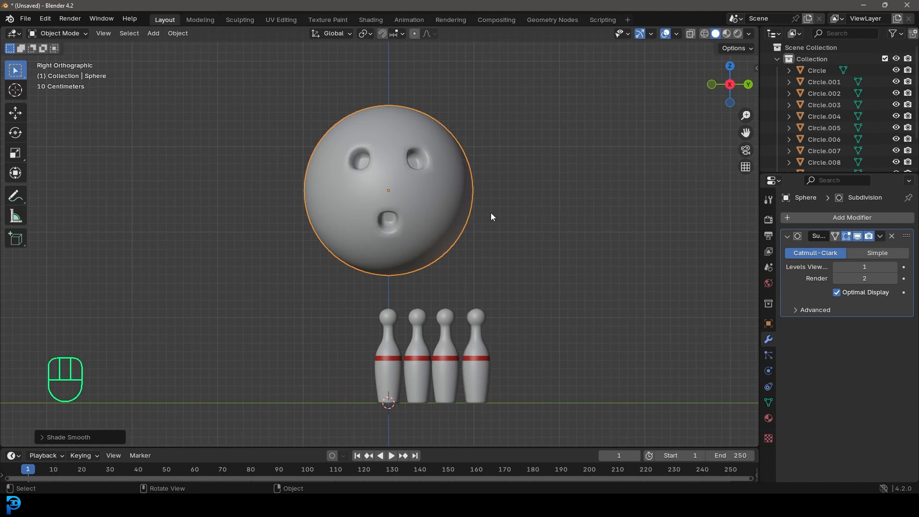
scroll(584, 200, up, 1)
shift+middle_drag(519, 217, 529, 182)
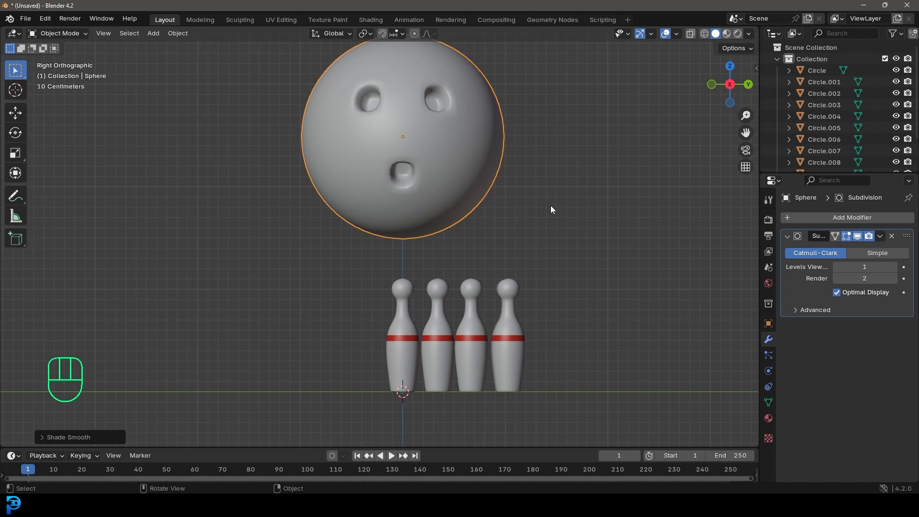
key(s)
click(473, 158)
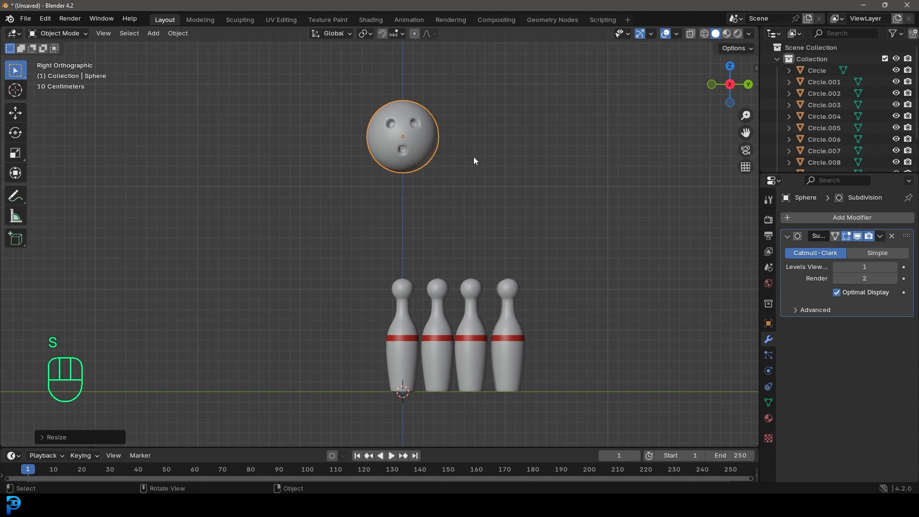
- Move the ball down in front of the first pin, enlarge it slightly and rest it on the lane
key(g)
click(386, 371)
shift+middle_drag(387, 371, 400, 319)
key(s)
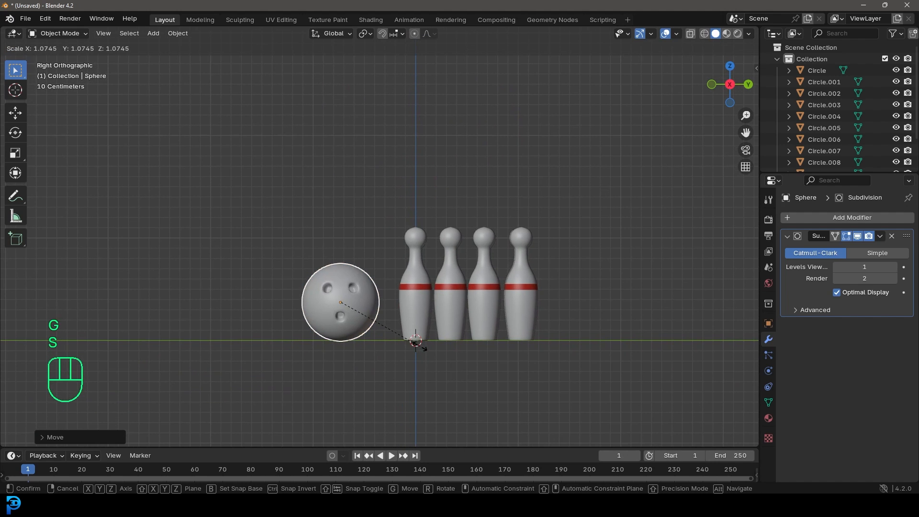
key(g)
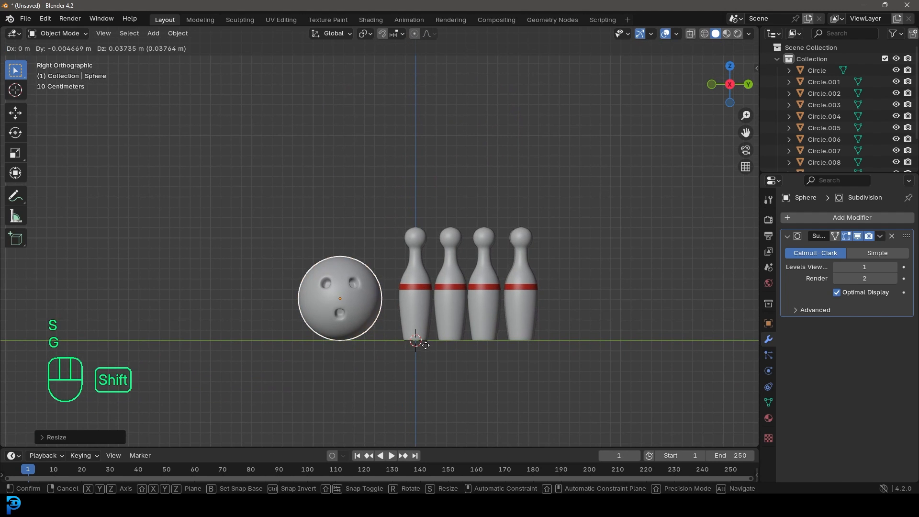
click(419, 342)
scroll(409, 323, down, 4)
mouse_move(409, 323)
middle_down()
mouse_move(515, 338)
mouse_move(567, 327)
mouse_move(427, 340)
mouse_move(421, 325)
middle_up()
scroll(398, 263, up, 2)
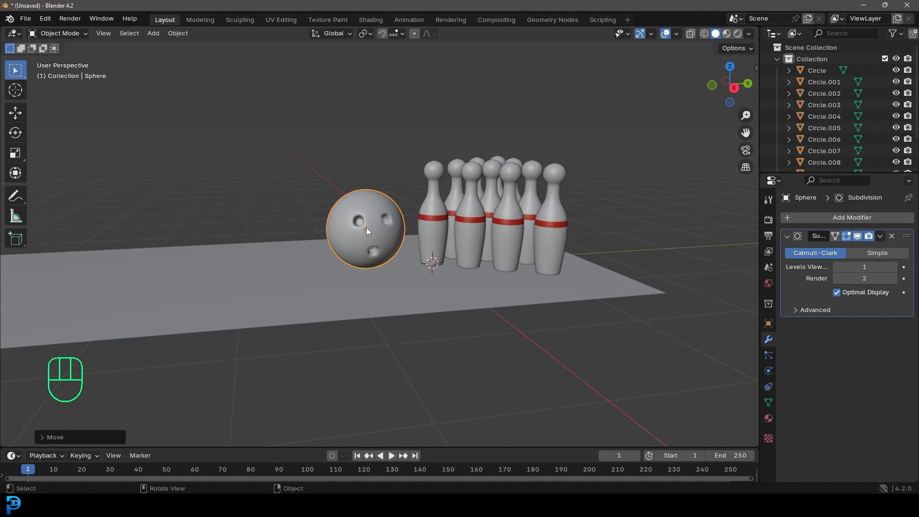
- Apply the bowling ball's scale and move it away from the pins, back along the lane and above its surface
key(ctrl+a)
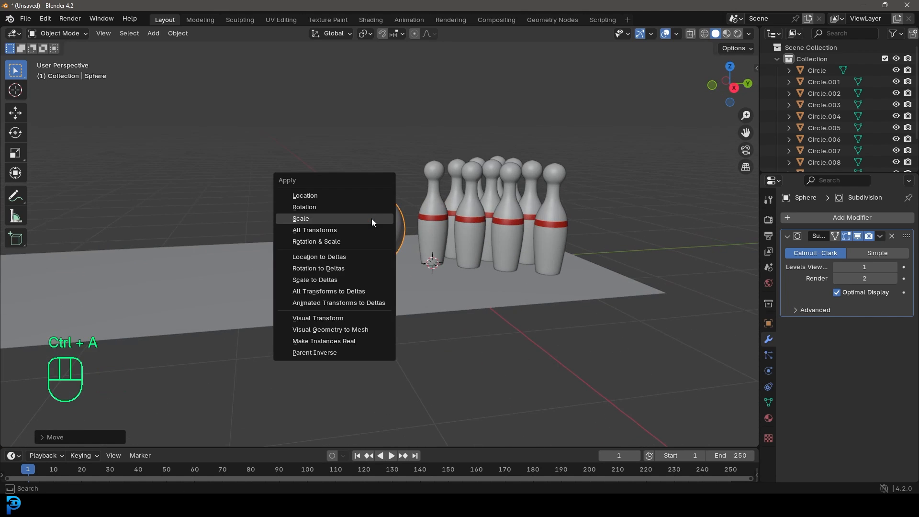
click(301, 219)
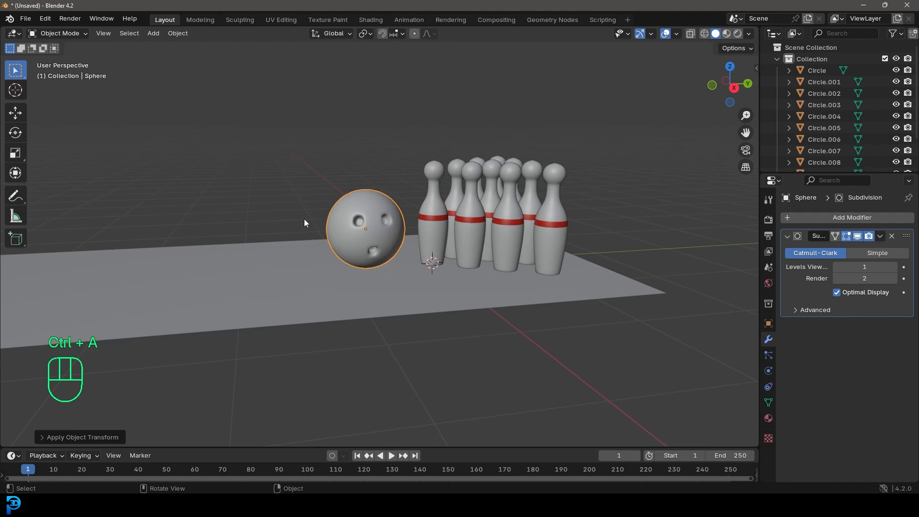
scroll(415, 228, down, 5)
key(KP_3)
shift+middle_drag(415, 228, 448, 281)
scroll(478, 289, up, 3)
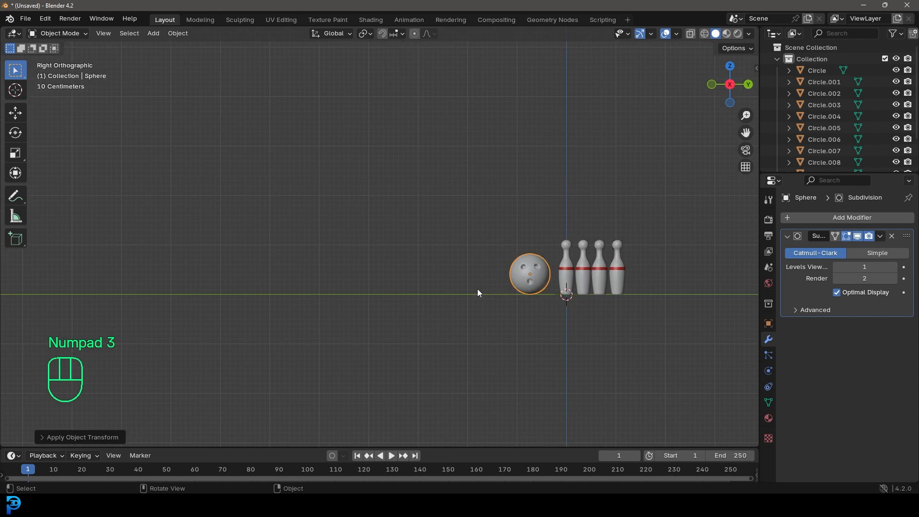
key(g)
click(134, 250)
- Move the ball further back in the side view until it floats just beyond the lane's end opposite the pins
scroll(134, 250, down, 5)
shift+middle_drag(134, 250, 275, 260)
scroll(282, 267, up, 2)
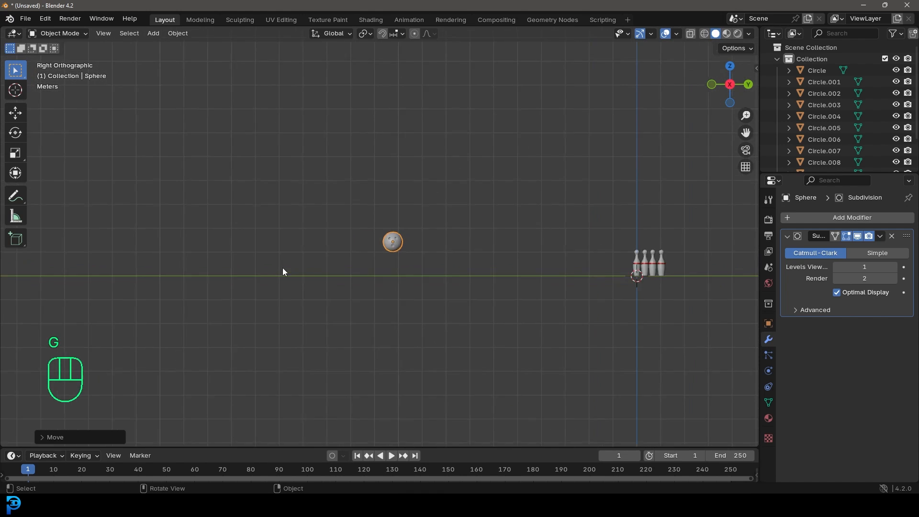
key(g)
click(313, 278)
scroll(345, 278, down, 3)
middle_drag(380, 274, 376, 281)
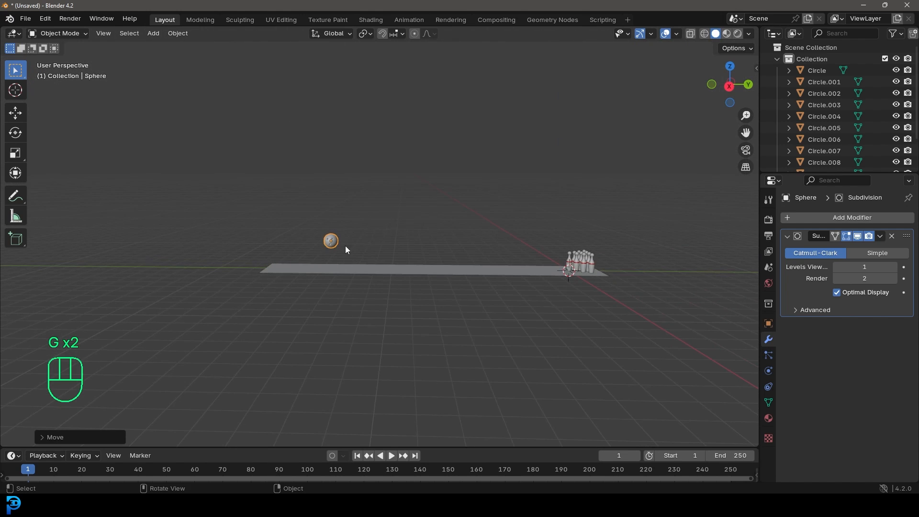
scroll(345, 249, up, 2)
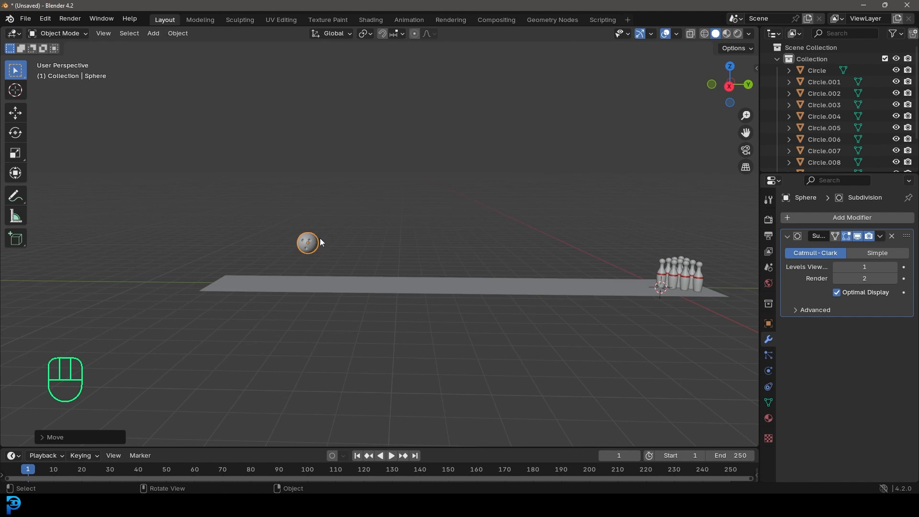
key(KP_3)
key(g)
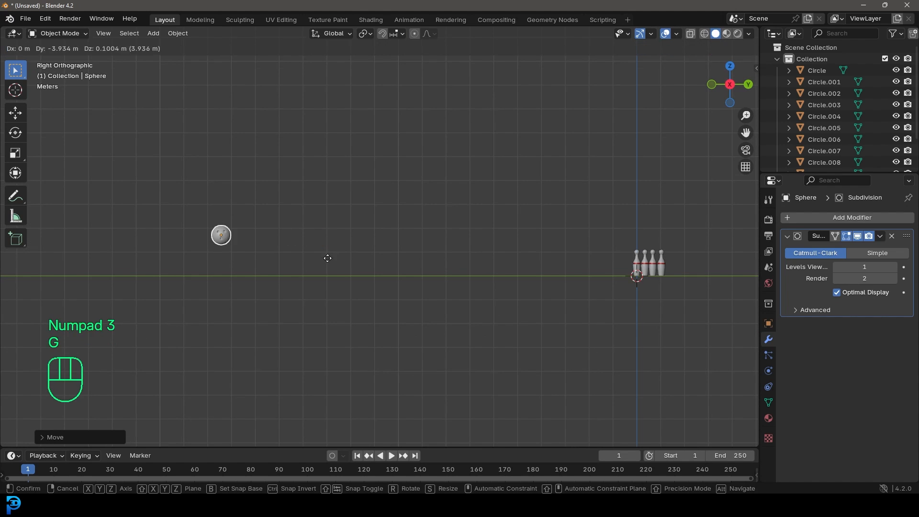
middle_drag(304, 258, 294, 284)
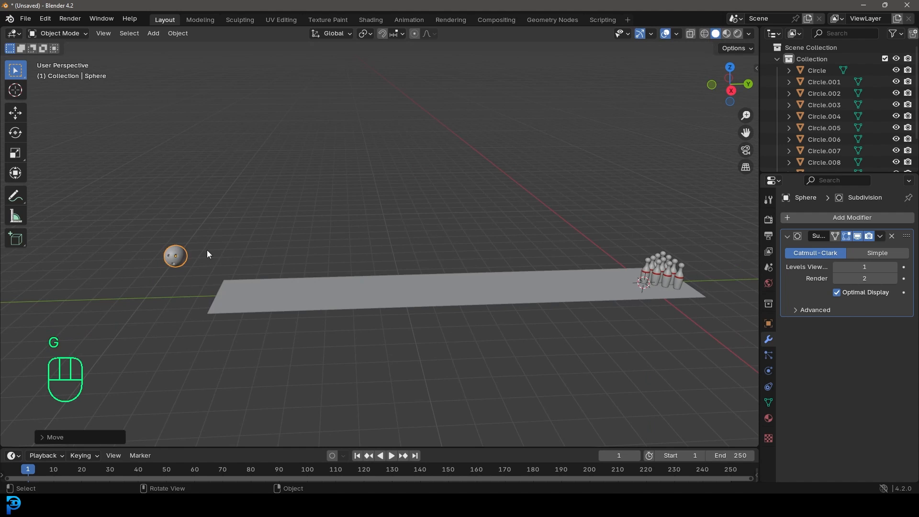
- Enlarge the timeline and insert a keyframe for the ball at frame 1
key(KP_3)
shift+middle_drag(195, 249, 241, 254)
drag(168, 447, 172, 387)
scroll(303, 287, up, 5)
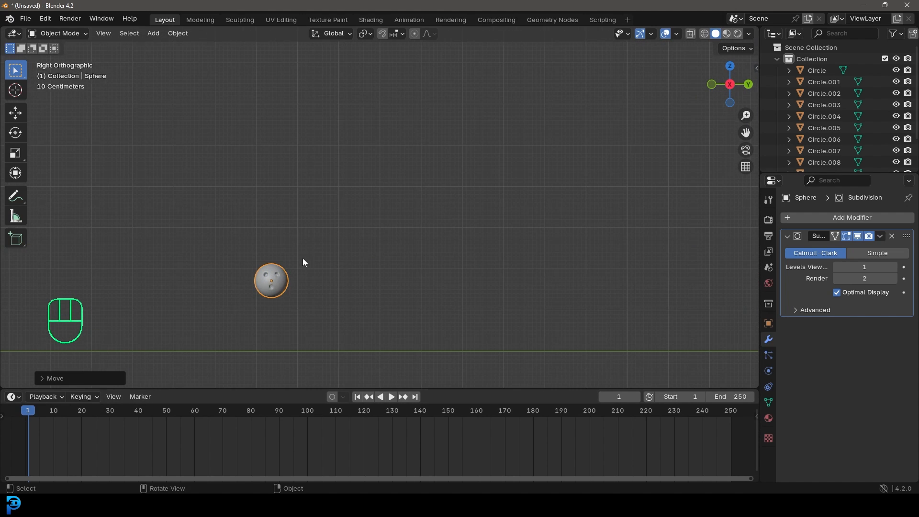
key(i)
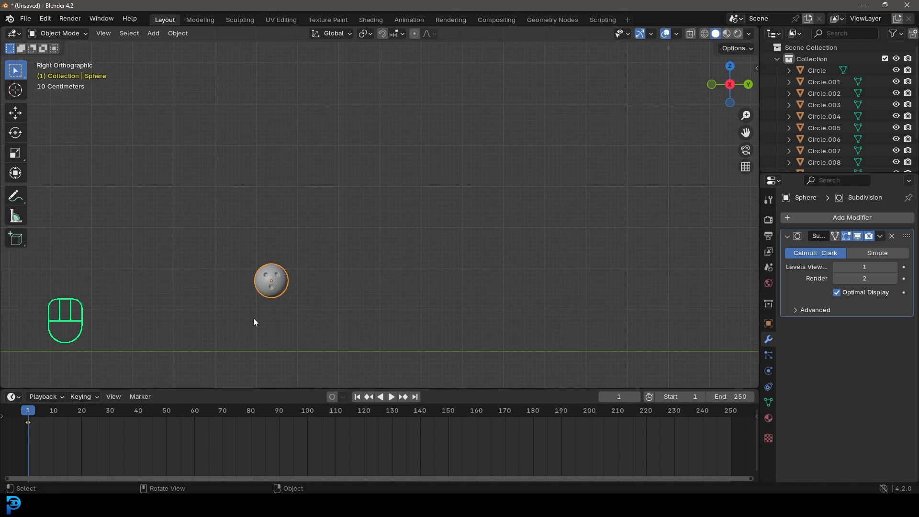
- At frame 10, auto-key the ball moved about 6.1 m toward the pins and slightly down, and turn auto keying off
drag(30, 415, 54, 434)
scroll(309, 311, down, 5)
shift+middle_drag(363, 265, 322, 271)
scroll(307, 274, up, 3)
click(332, 397)
scroll(297, 282, down, 1)
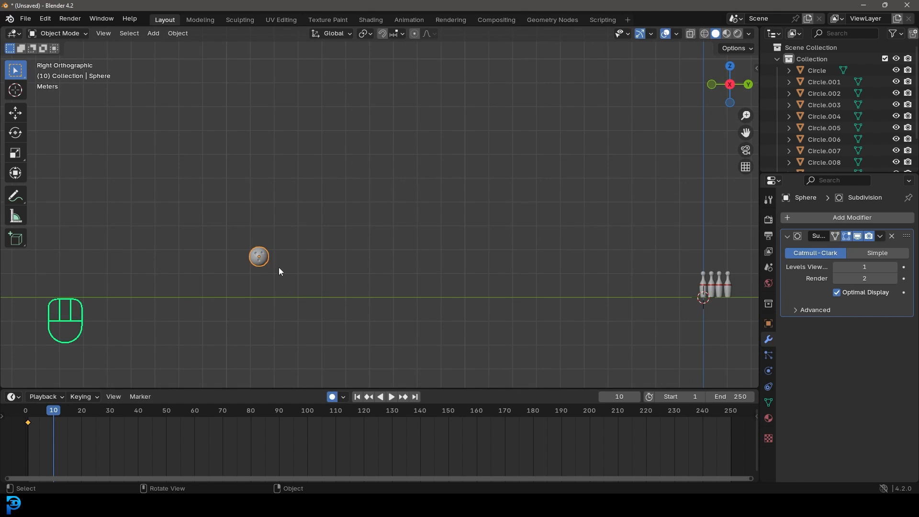
key(g)
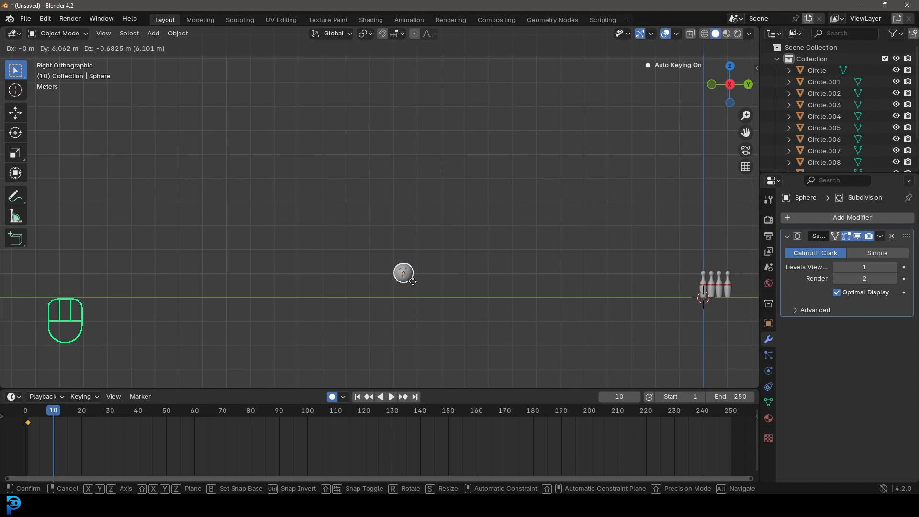
click(414, 283)
click(332, 397)
- Play back the ball's motion from frame 1 and set its keyframe interpolation to Linear
middle_drag(424, 289, 381, 262)
middle_drag(120, 433, 319, 417)
drag(319, 412, 280, 412)
scroll(330, 261, up, 3)
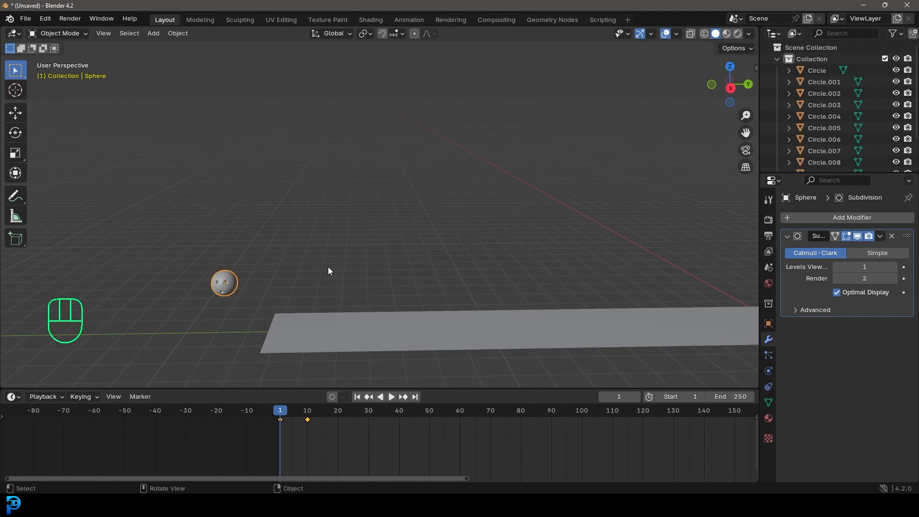
key(space)
key(space)
drag(308, 416, 288, 416)
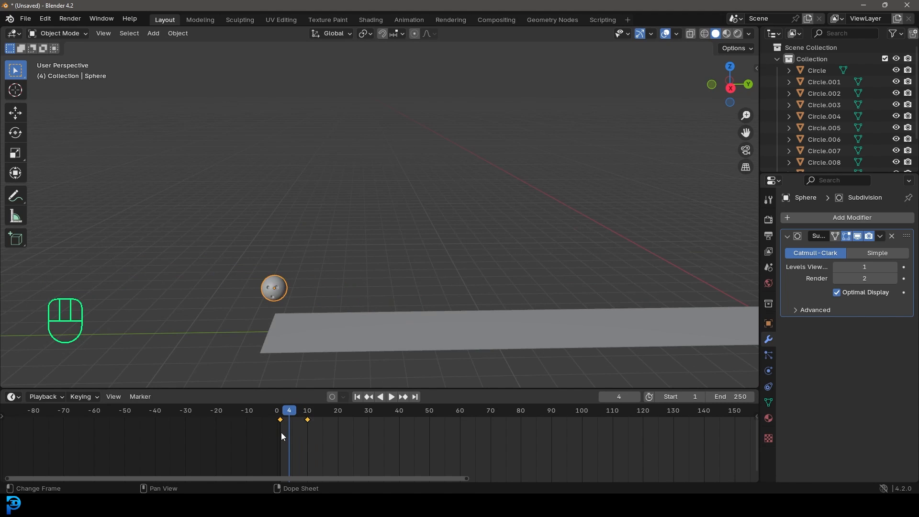
key(t)
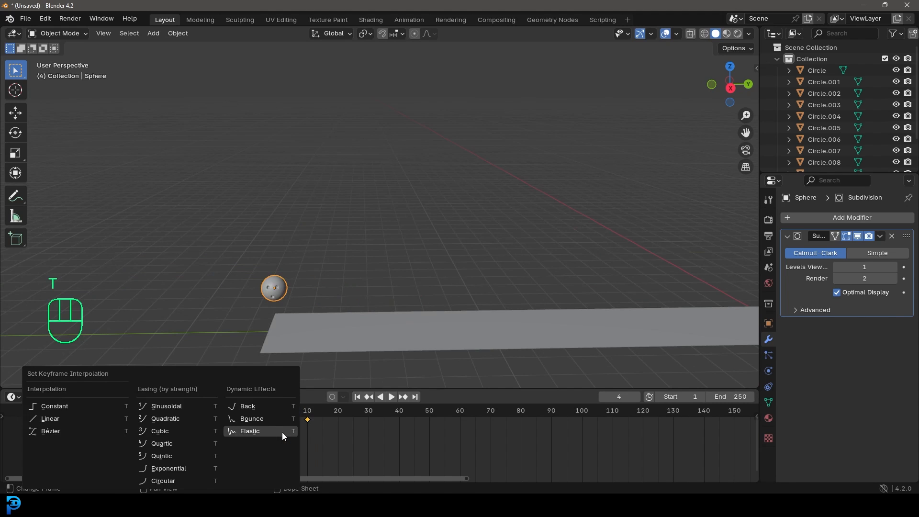
click(51, 419)
key(space)
key(space)
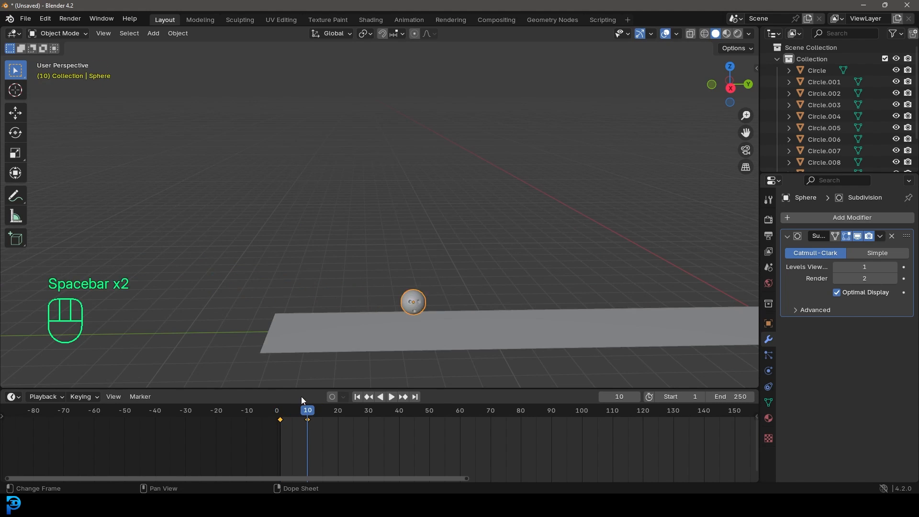
- Add an active Rigid Body to the ball with a Sphere collision shape
drag(299, 388, 299, 324)
middle_drag(473, 234, 421, 196)
scroll(422, 196, up, 2)
middle_drag(250, 224, 253, 226)
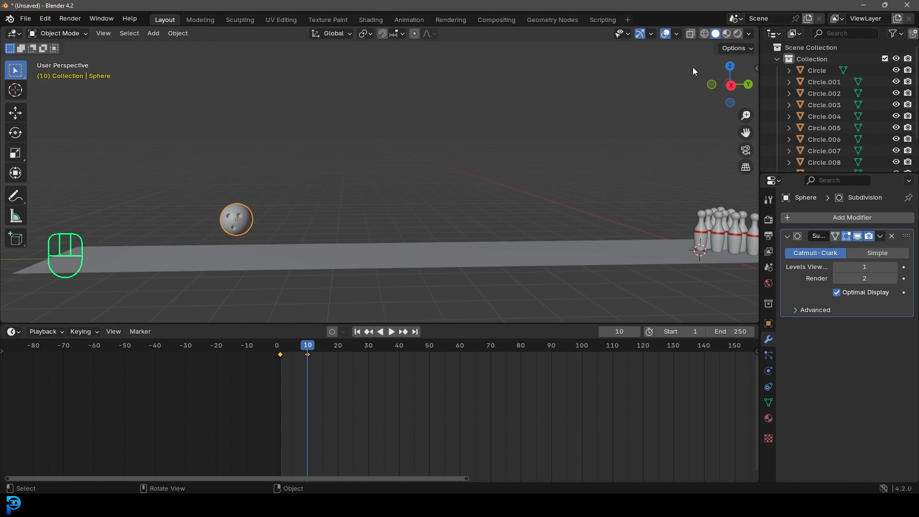
click(769, 371)
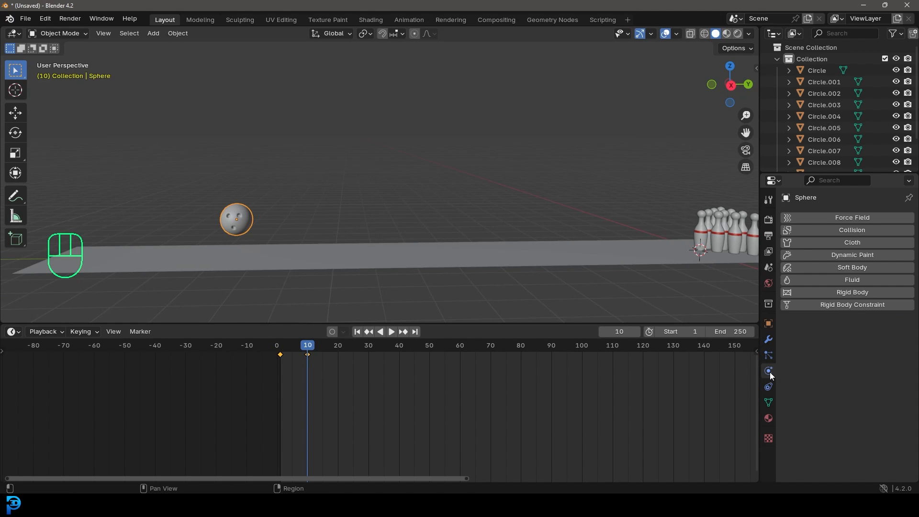
click(854, 292)
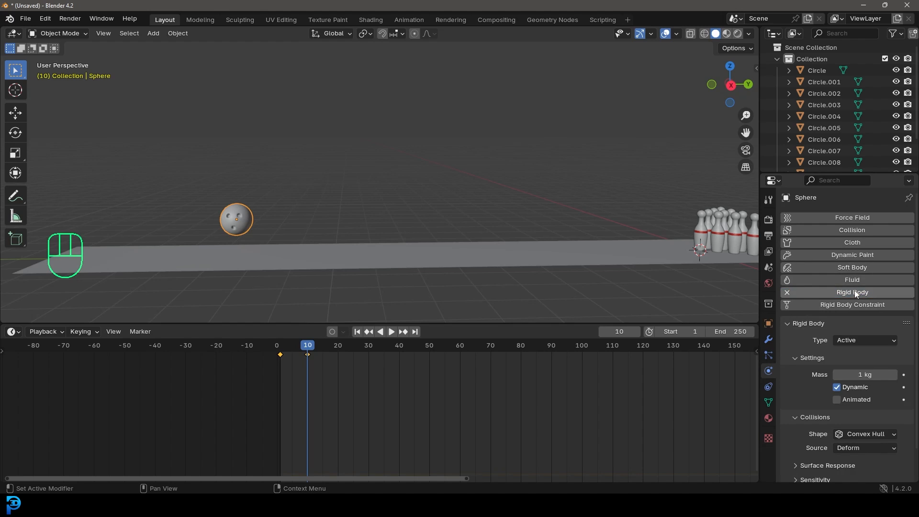
click(859, 434)
click(847, 346)
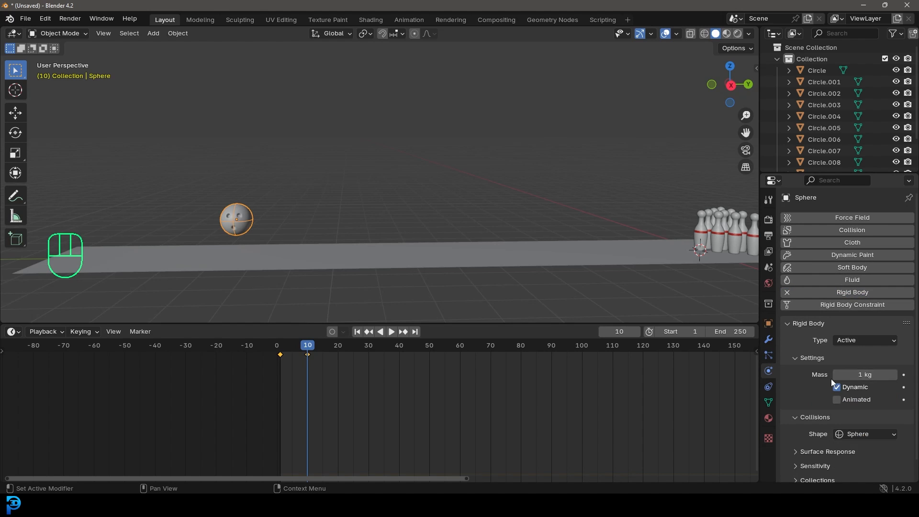
- Enable the collision margin on the ball's rigid body and set it to 0.002 m
scroll(826, 383, down, 1)
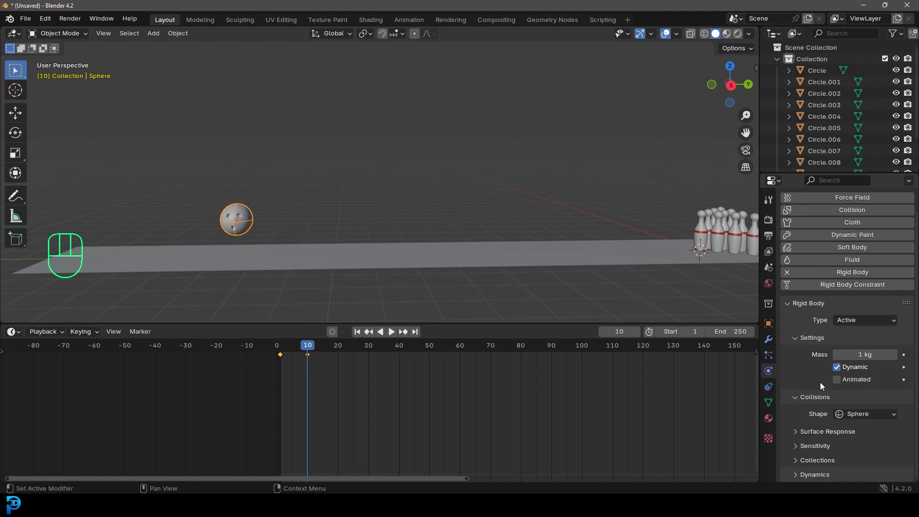
click(807, 447)
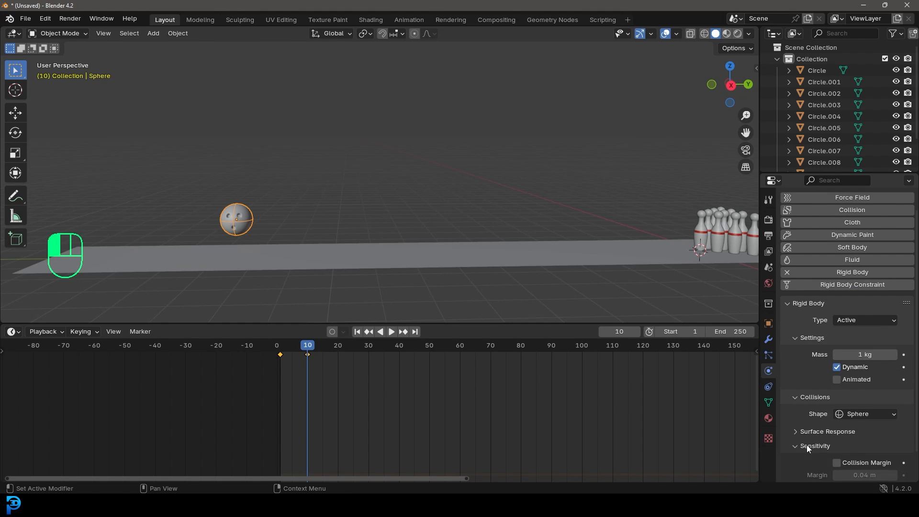
scroll(811, 455, down, 2)
click(837, 430)
click(860, 443)
text(.002)
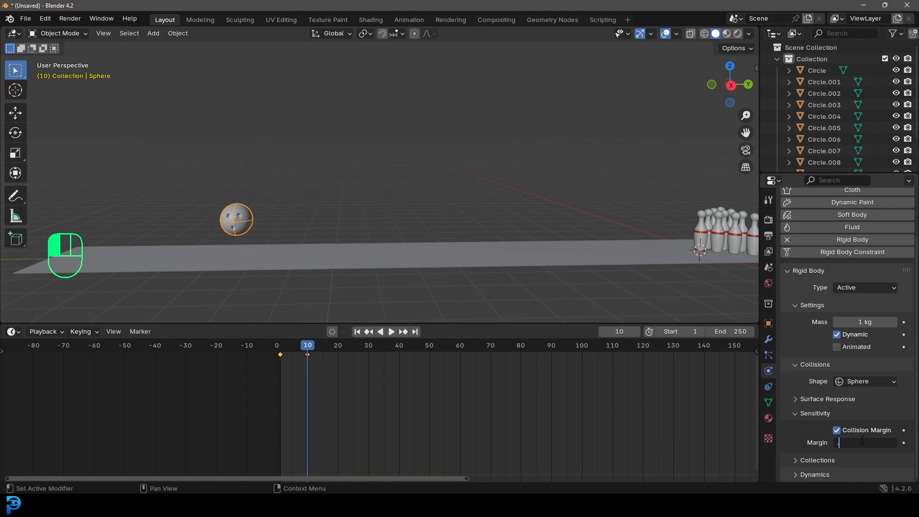
key(Return)
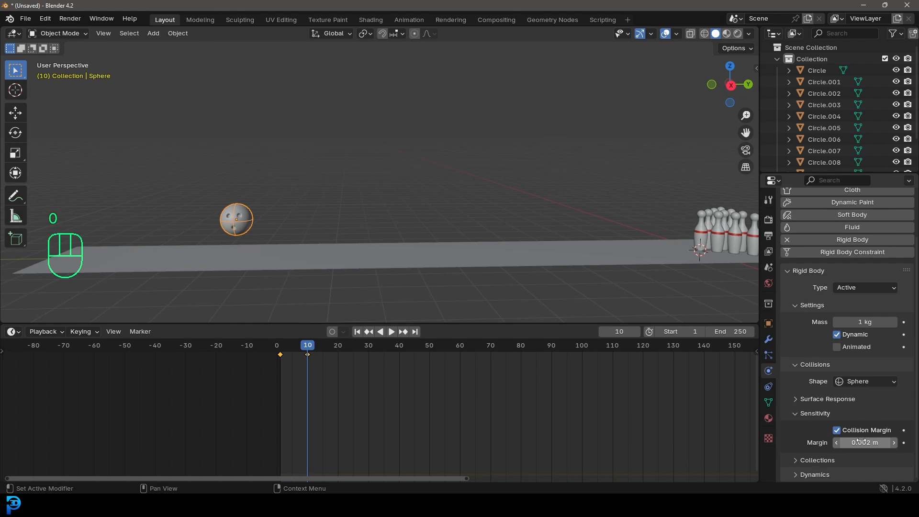
- Add a Passive Rigid Body to the lane plane with a Mesh collision shape
click(449, 254)
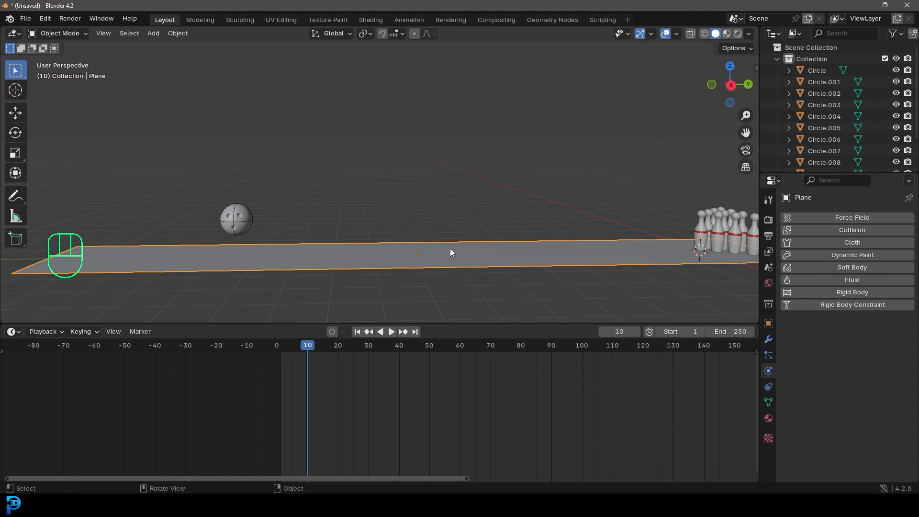
click(844, 294)
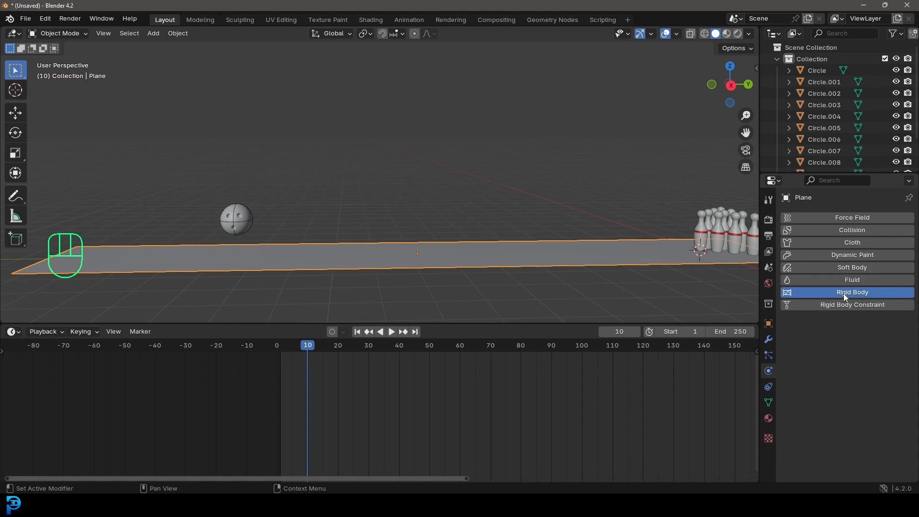
click(859, 340)
click(859, 365)
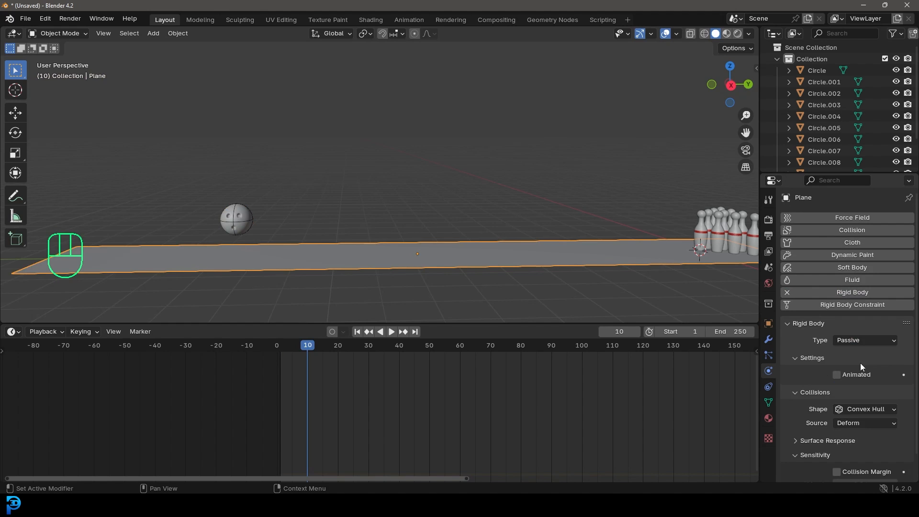
click(847, 409)
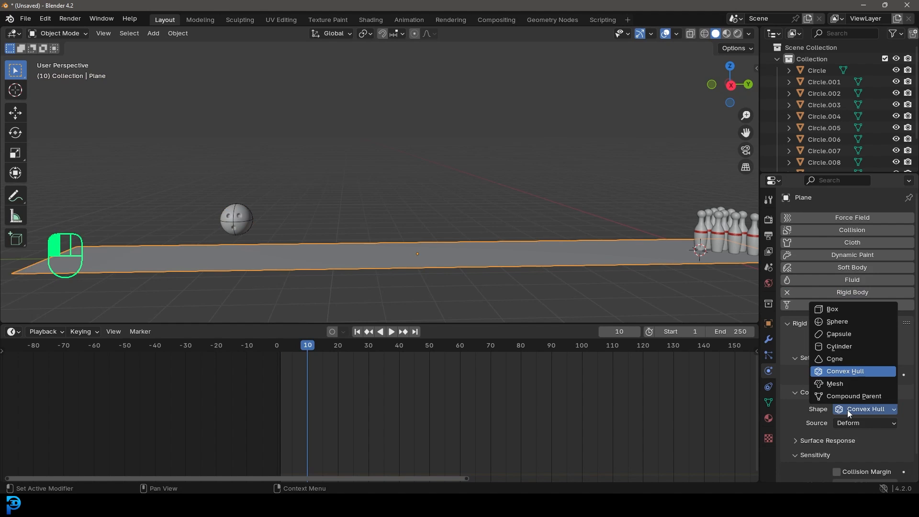
click(842, 384)
- Set the lane's rigid body collision margin to 0.002 m
scroll(823, 402, down, 2)
click(873, 457)
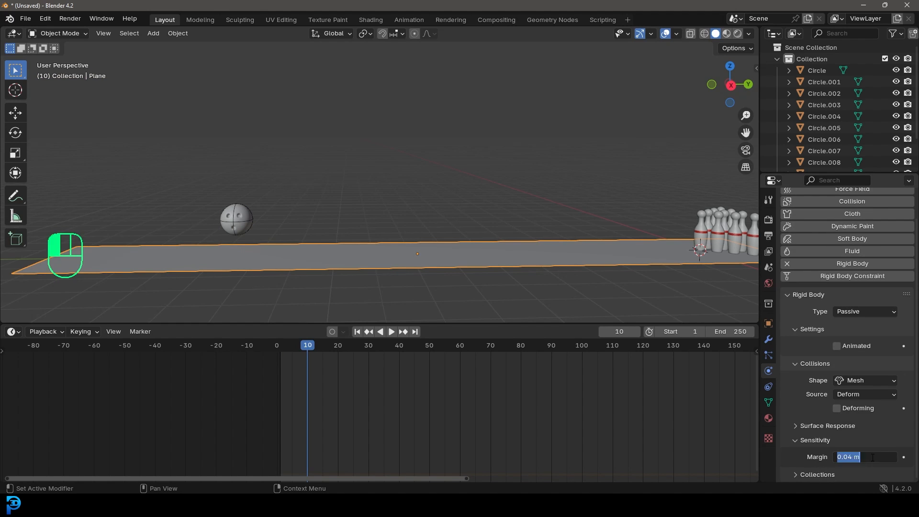
key(BackSpace)
text(.002)
key(Return)
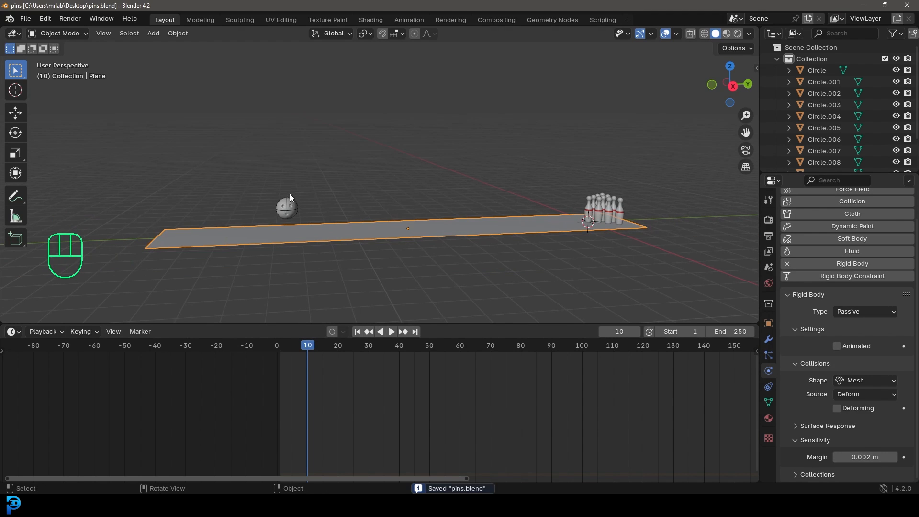
- Select the ball, play the simulation from the start and enable Animated on its rigid body
click(288, 206)
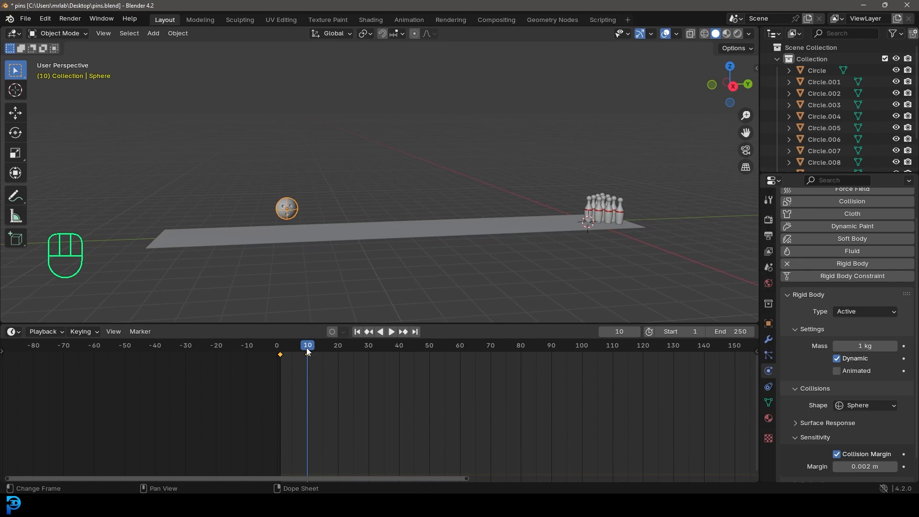
click(362, 332)
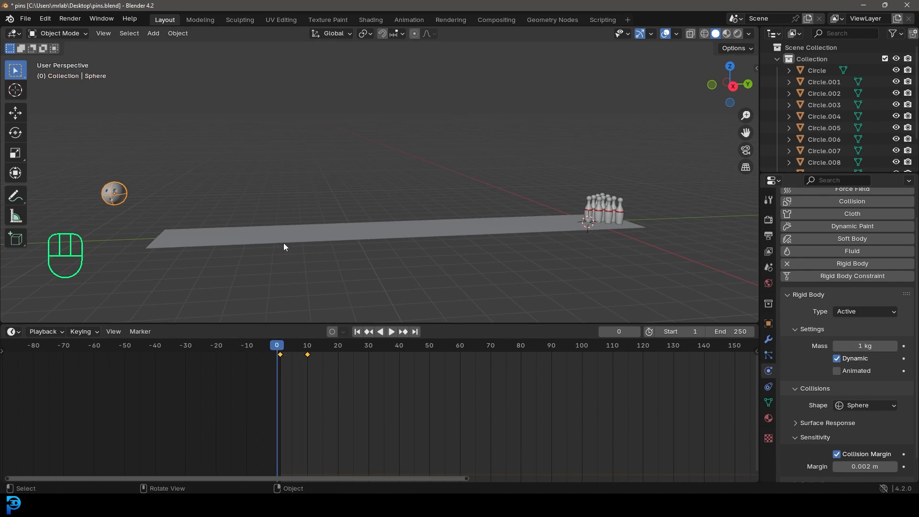
key(space)
key(space)
drag(332, 348, 279, 355)
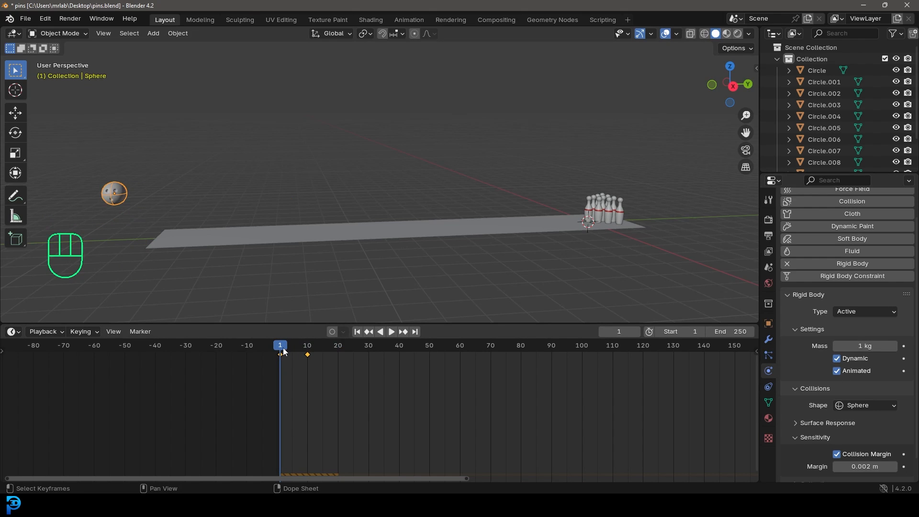
- Keyframe the ball's enabled Animated rigid body setting at frame 10 and advance to frame 11
drag(282, 349, 308, 360)
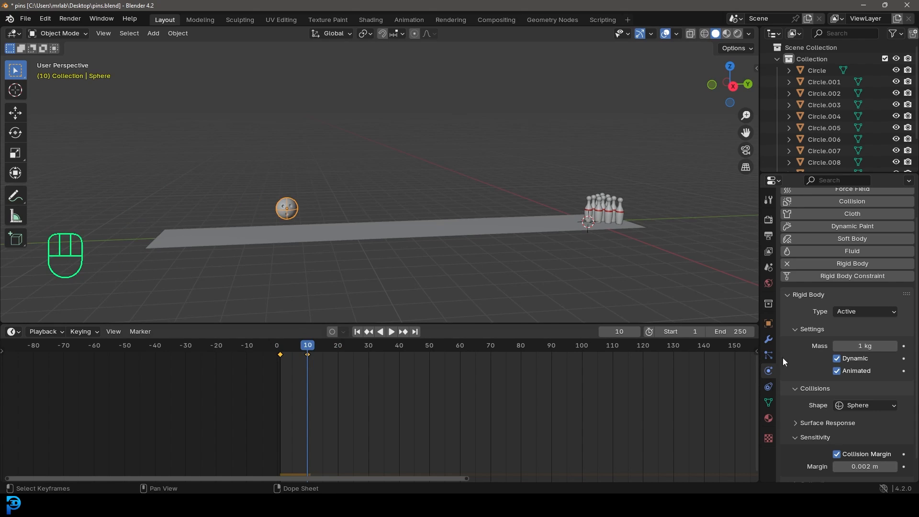
click(903, 372)
key(Right)
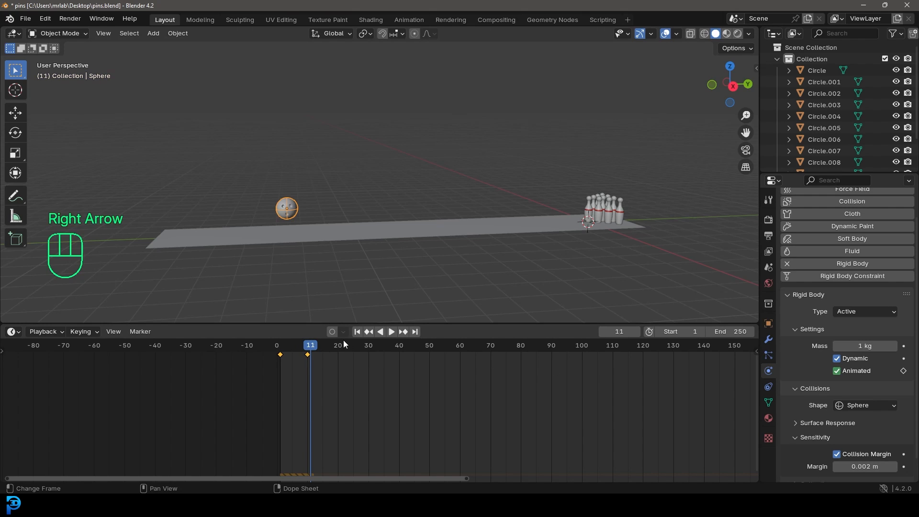
- Disable Animated on the ball's rigid body and keyframe the setting at frame 11
click(838, 371)
click(903, 371)
click(903, 371)
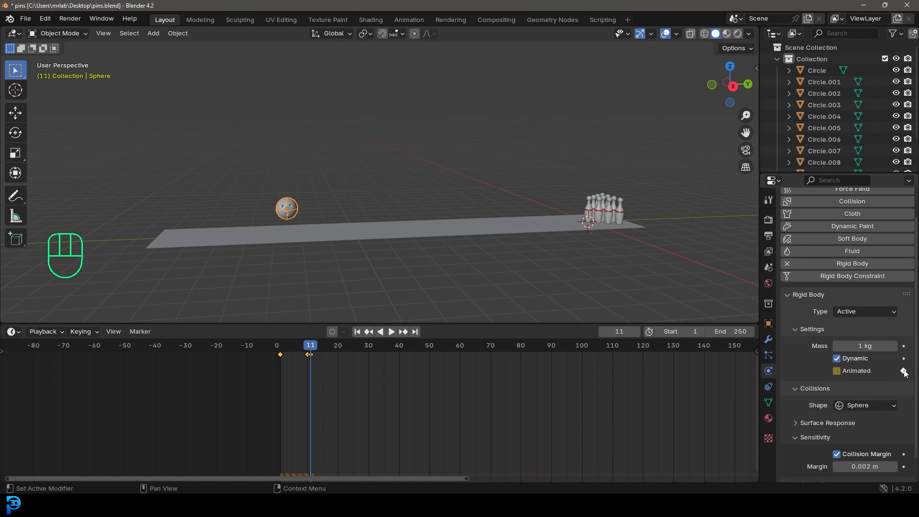
- Play the simulation from frame 1 and check how the released ball travels along the lane
drag(311, 348, 279, 355)
key(space)
key(space)
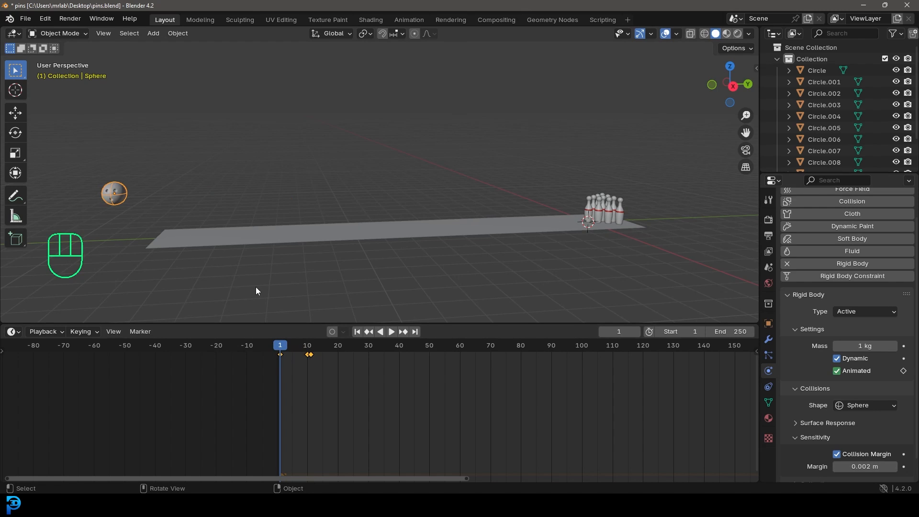
key(space)
key(space)
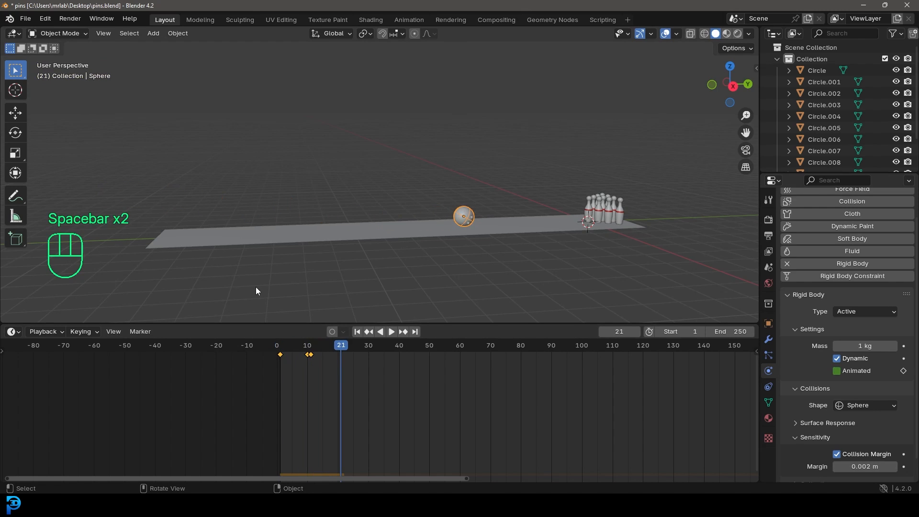
scroll(469, 196, up, 3)
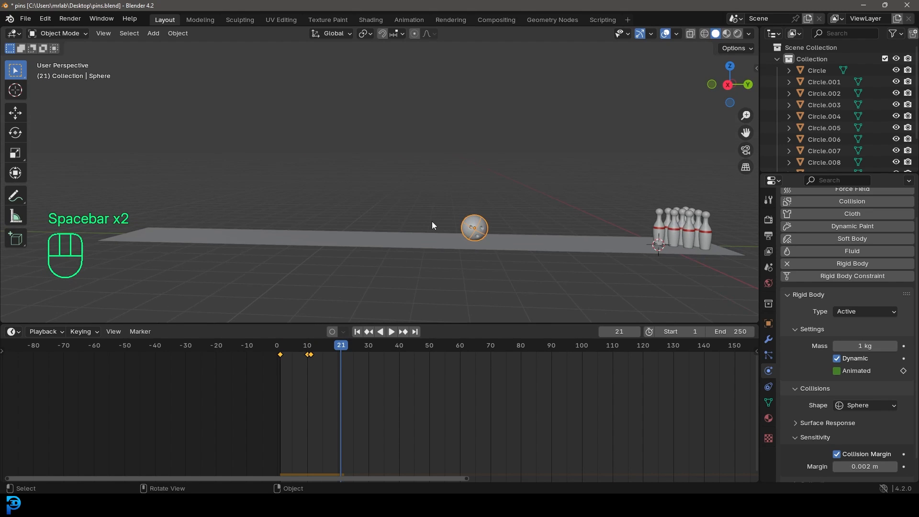
key(space)
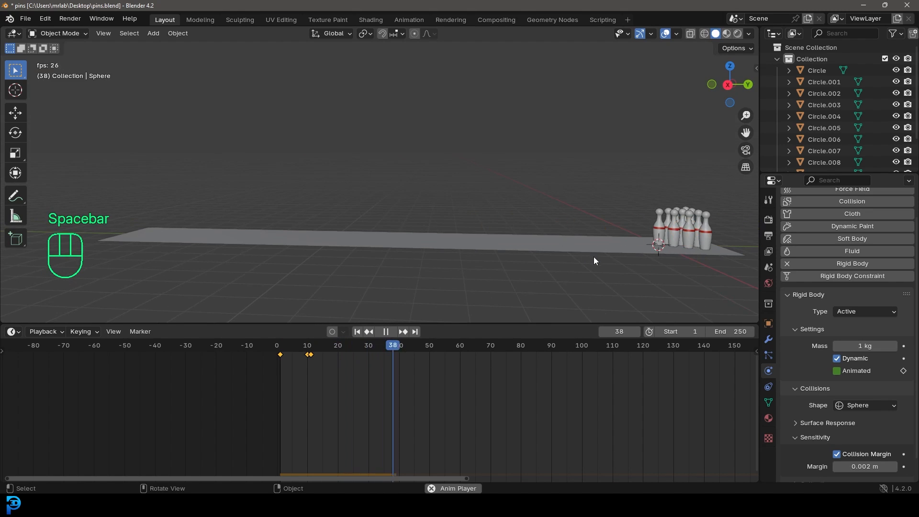
key(space)
- Replay the throw over the whole lane and rewind to frame 0
click(314, 353)
click(271, 358)
scroll(358, 210, down, 3)
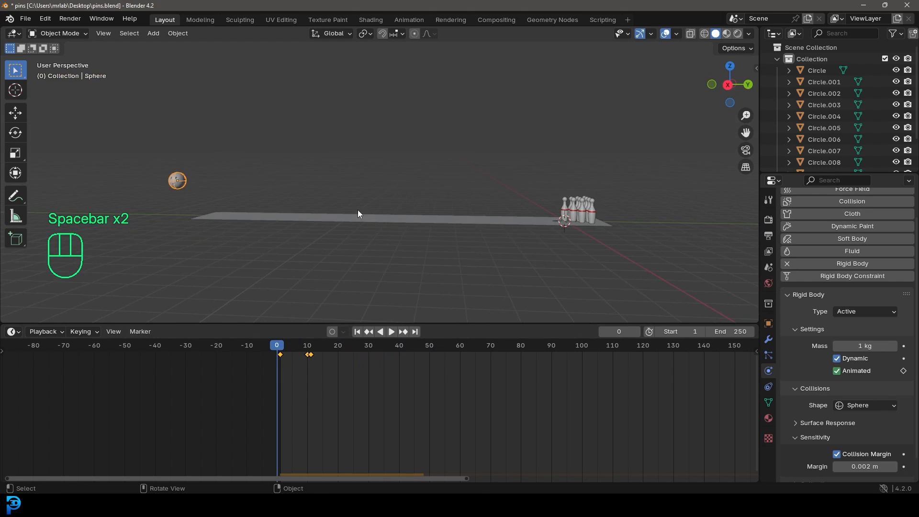
key(space)
key(space)
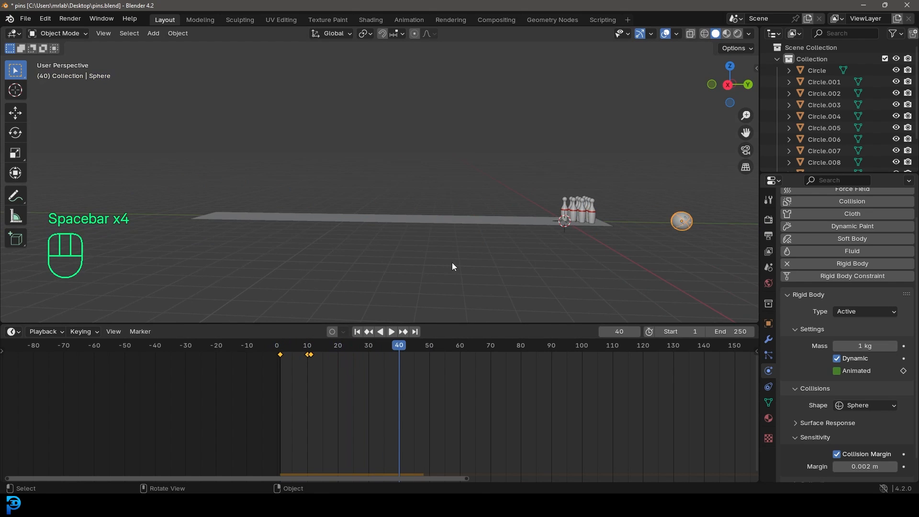
drag(367, 347, 278, 361)
- Select all ten pins with the front pin active, and inspect them in wireframe before restoring solid shading
middle_drag(340, 211, 395, 199)
scroll(418, 190, up, 5)
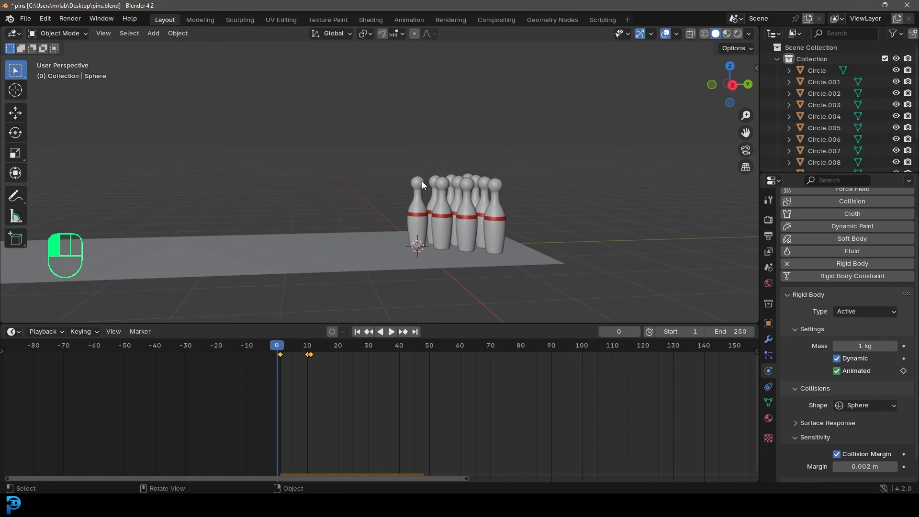
click(419, 188)
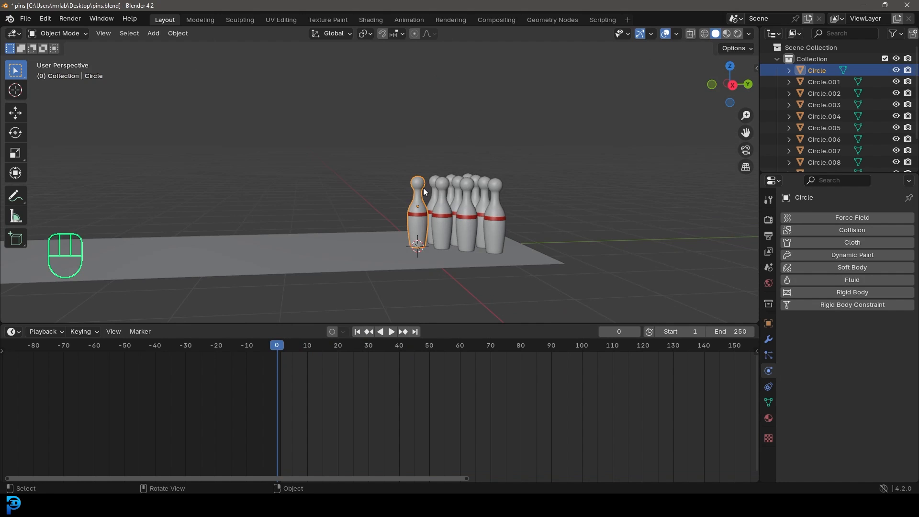
shift+drag(349, 111, 549, 196)
scroll(550, 235, up, 4)
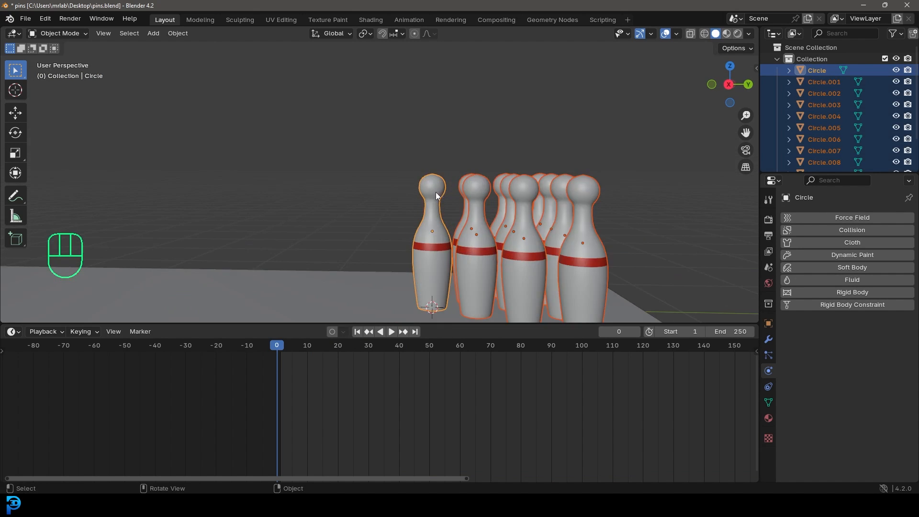
key(z)
click(372, 185)
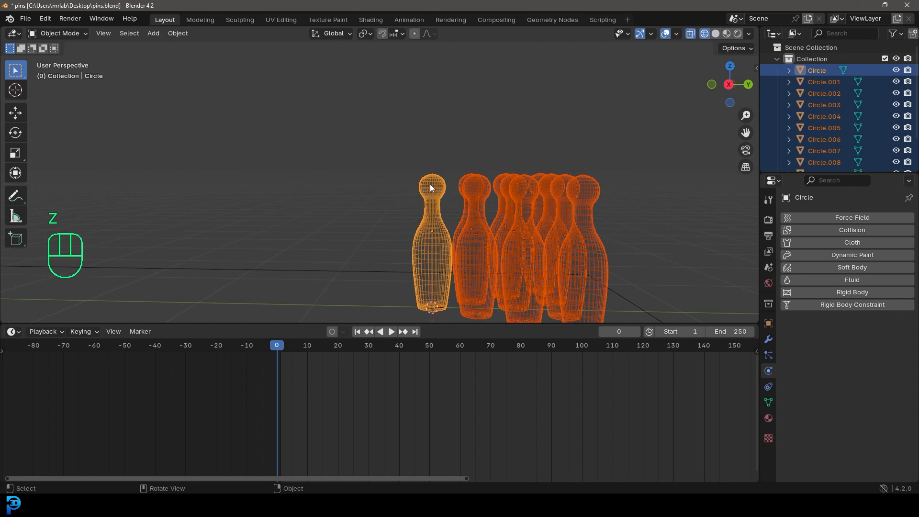
key(z)
click(502, 182)
mouse_move(502, 182)
middle_down()
mouse_move(433, 206)
mouse_move(443, 203)
mouse_move(446, 182)
middle_up()
- Add an Active Rigid Body to the front pin with a Mesh collision shape
click(854, 291)
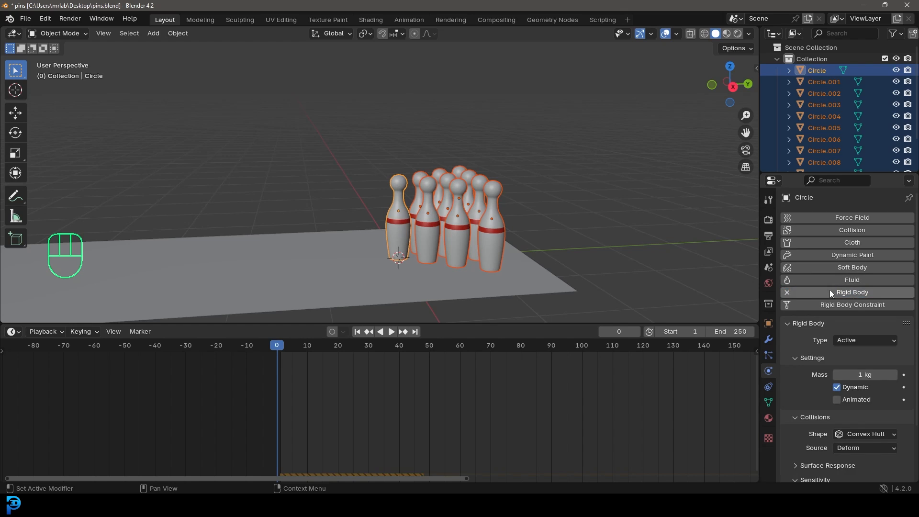
scroll(797, 337, down, 2)
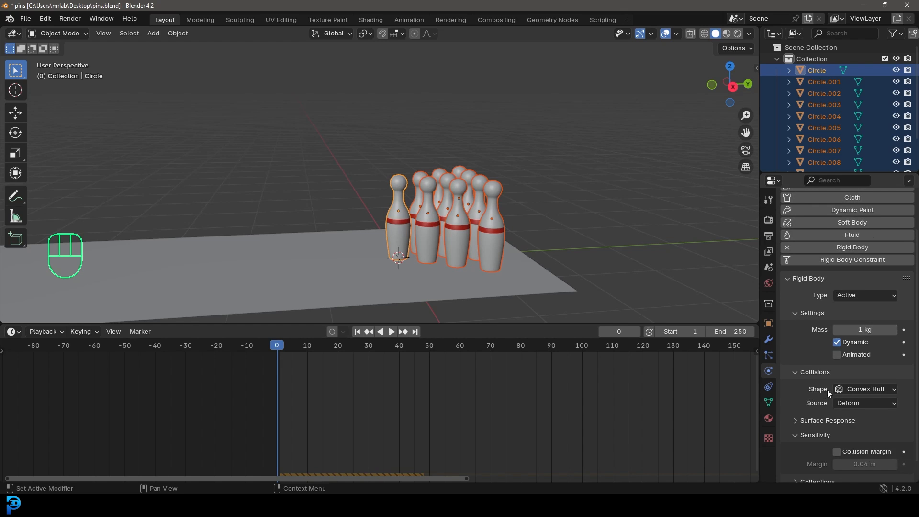
click(855, 389)
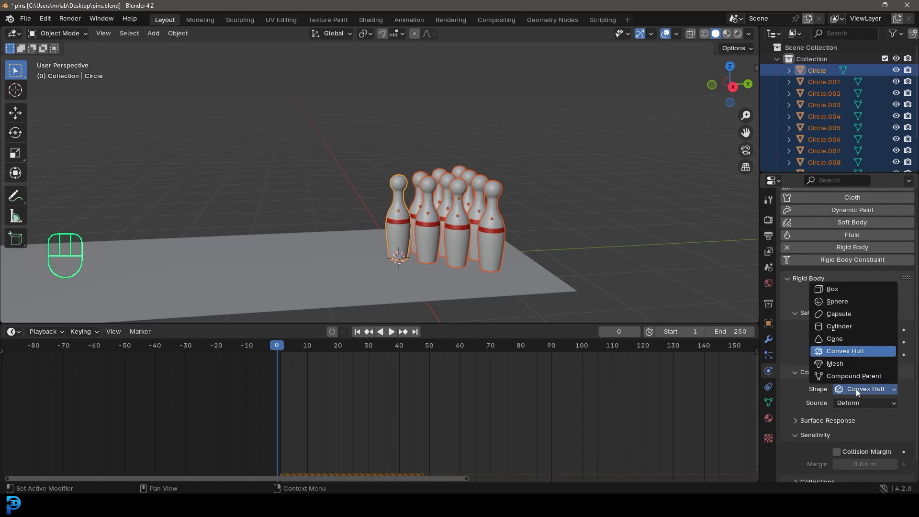
click(846, 365)
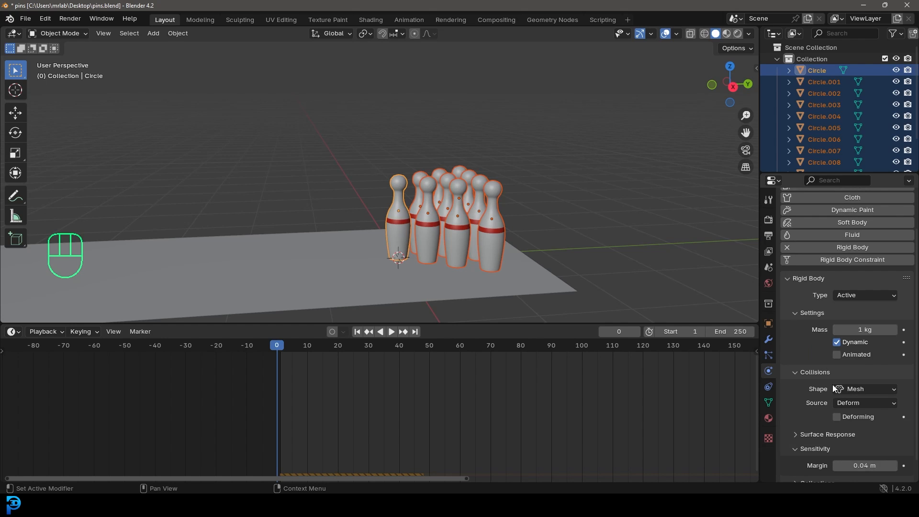
- Set the front pin's rigid body collision margin to 0.002 m
scroll(823, 412, down, 1)
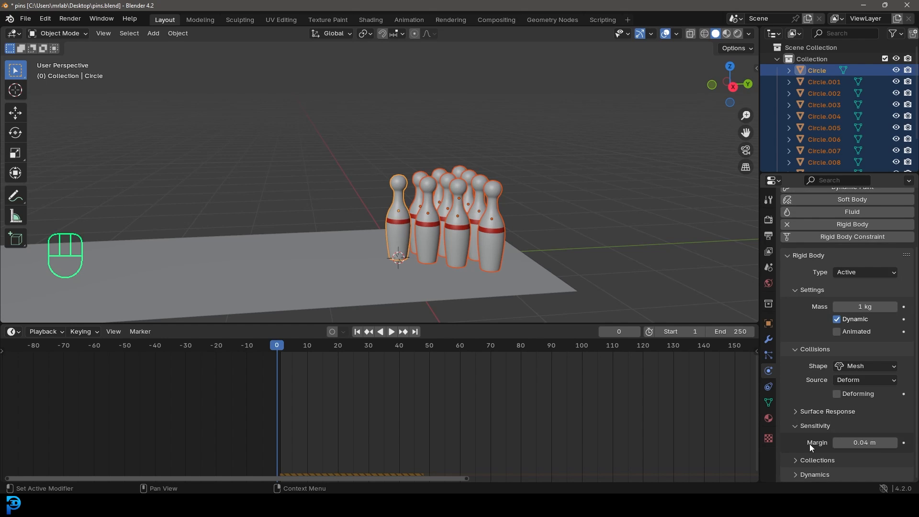
click(880, 448)
text(.002)
key(Return)
- Copy the active front pin's rigid body settings to the other selected pins with Copy from Active
scroll(432, 176, up, 2)
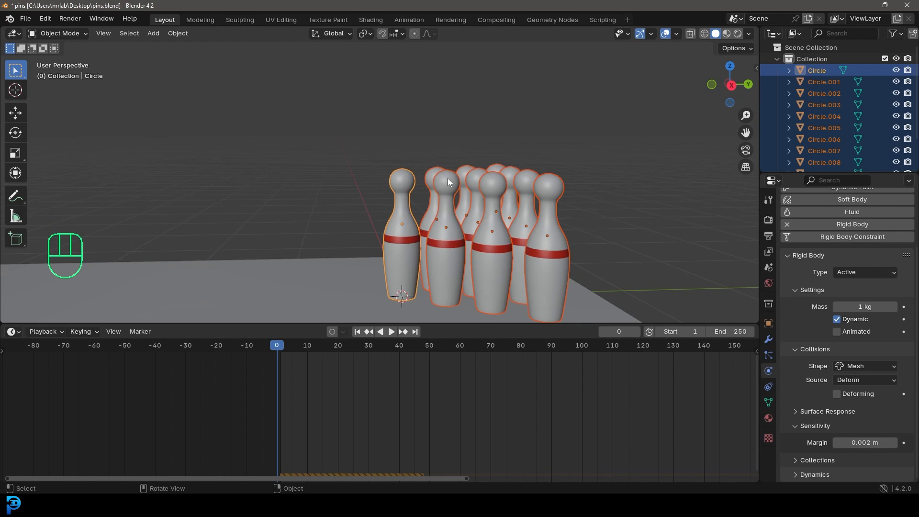
key(F3)
text(copy from)
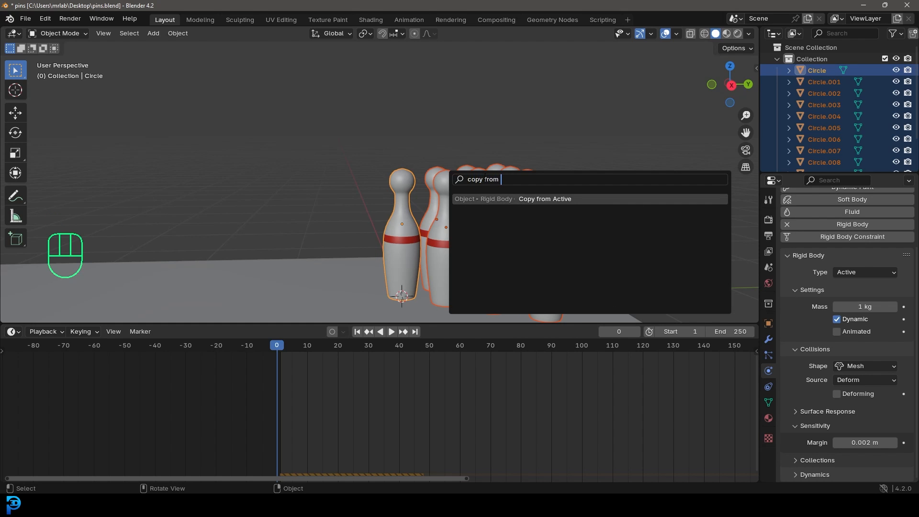
click(529, 198)
scroll(492, 185, down, 5)
click(465, 178)
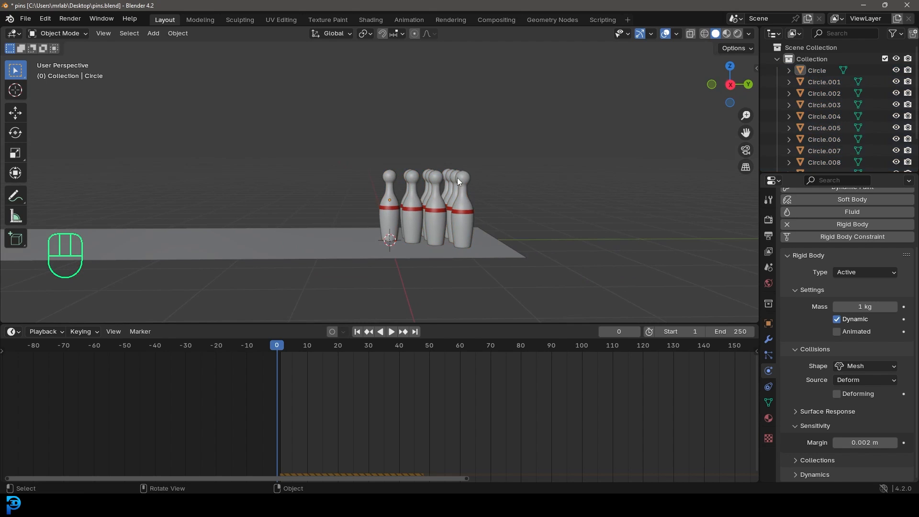
- Play the simulation from the start and examine up close how the ball hits the pins
middle_drag(403, 165, 422, 177)
scroll(422, 177, down, 4)
mouse_move(277, 345)
mouse_down()
mouse_move(289, 349)
mouse_move(279, 349)
mouse_up()
middle_drag(287, 240, 375, 189)
key(space)
scroll(483, 247, up, 2)
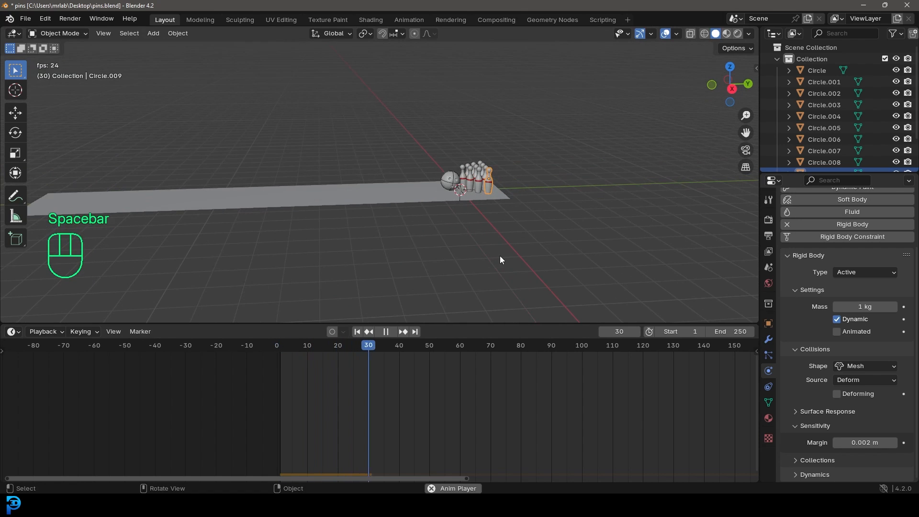
key(space)
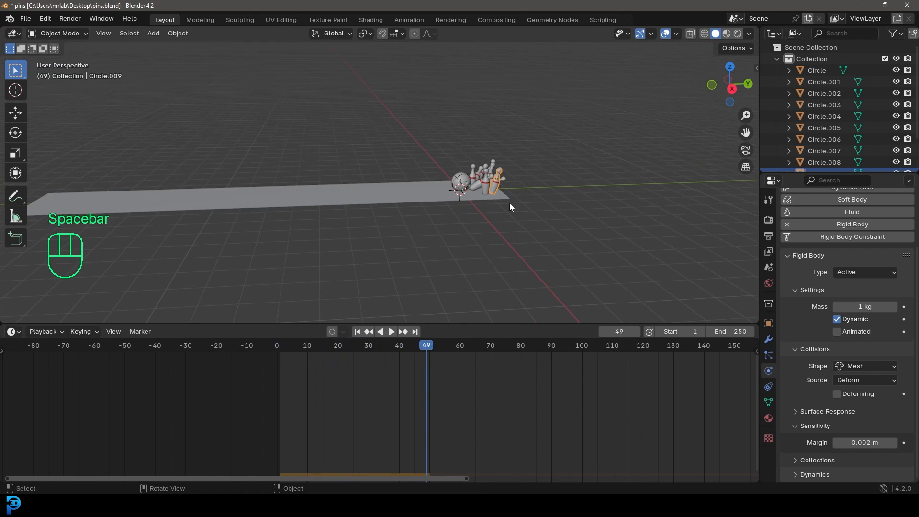
shift+middle_drag(509, 203, 589, 209)
scroll(589, 210, up, 5)
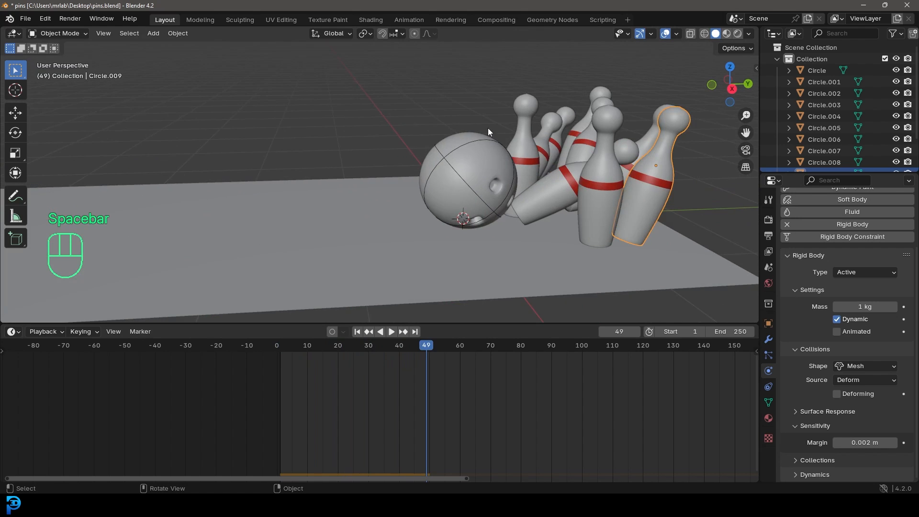
key(space)
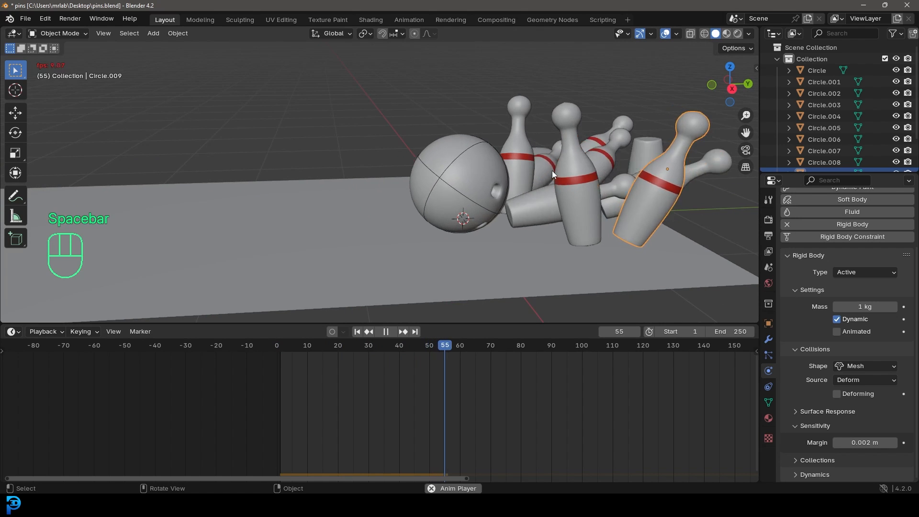
key(space)
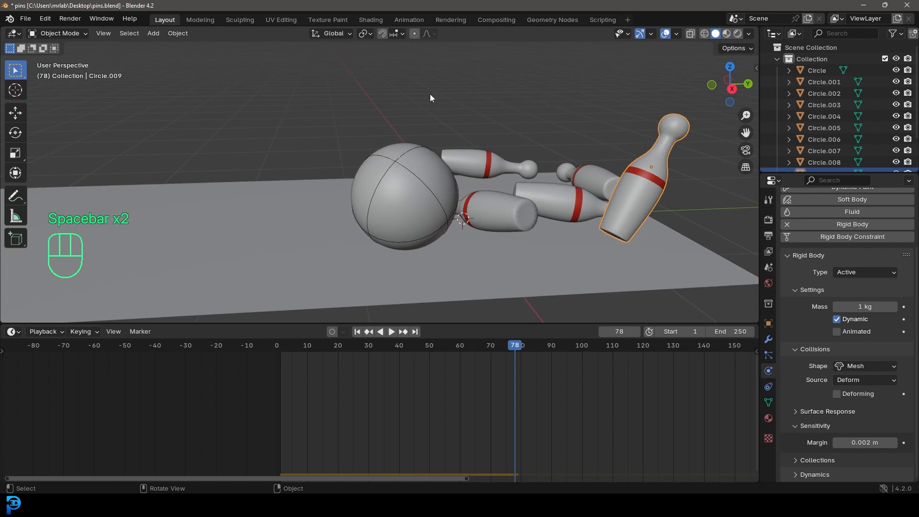
- Select the ball and set its rigid body mass to 7 kg
click(400, 152)
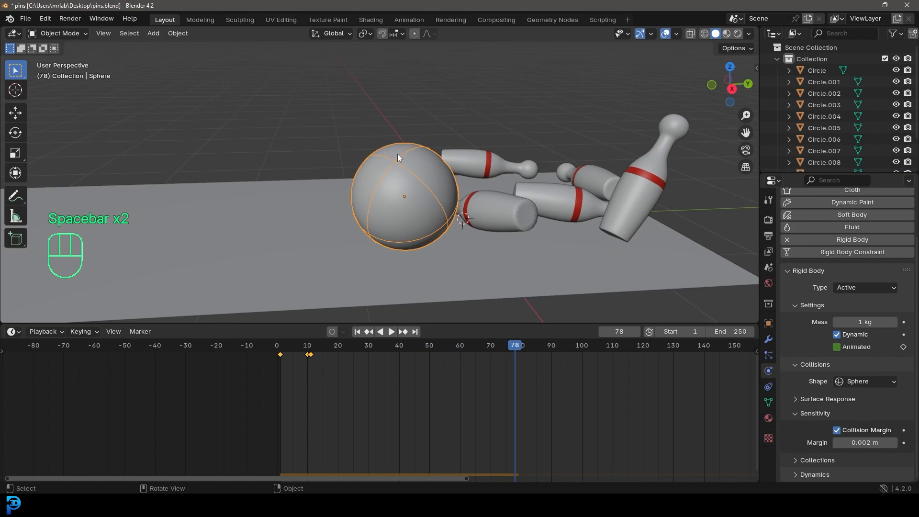
click(867, 322)
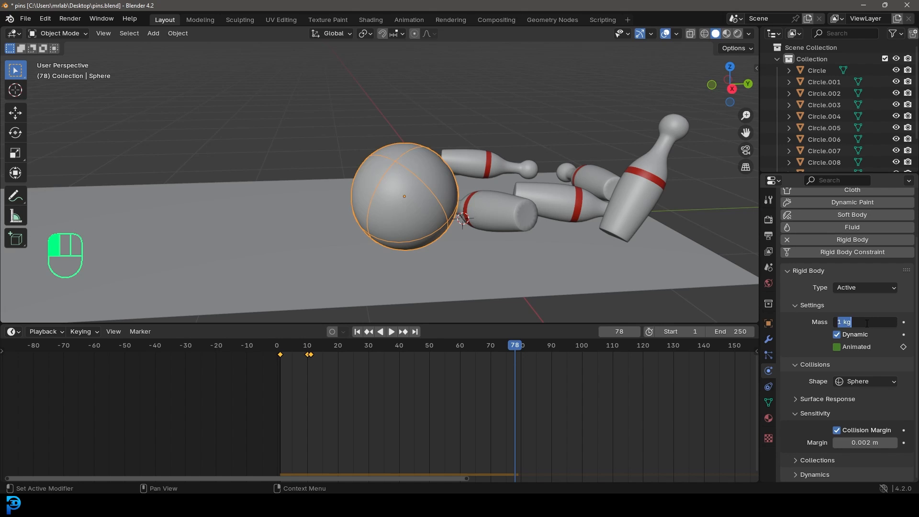
text(7)
key(Return)
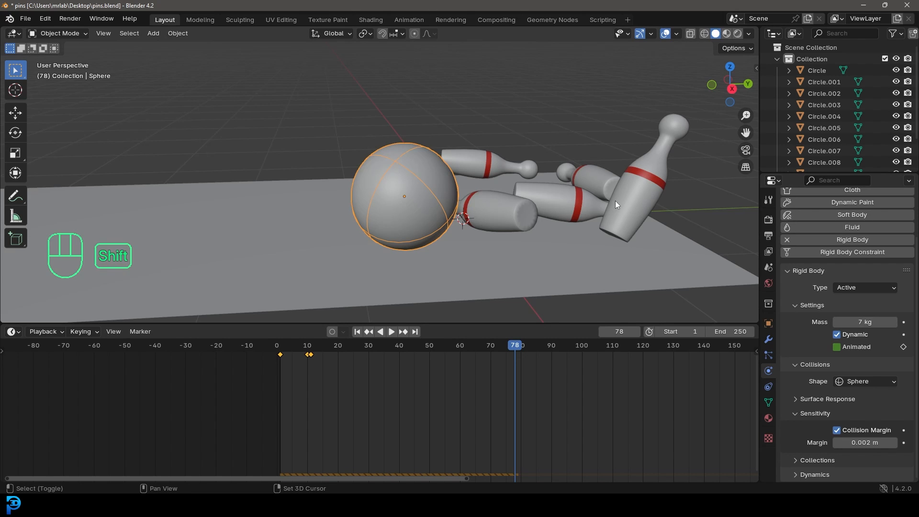
- Replay the simulation from the first frame to check the heavier ball's impact on the pins
key(shift+Left)
scroll(551, 211, down, 5)
key(space)
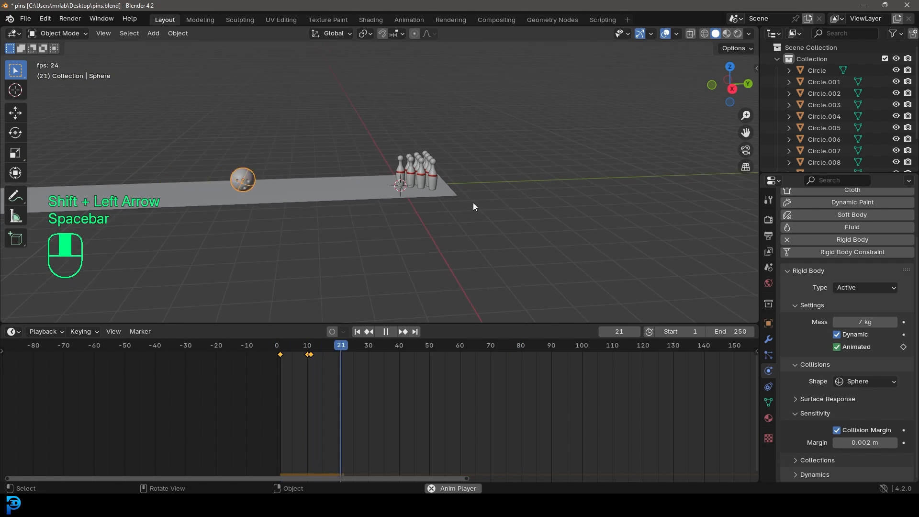
scroll(564, 248, up, 3)
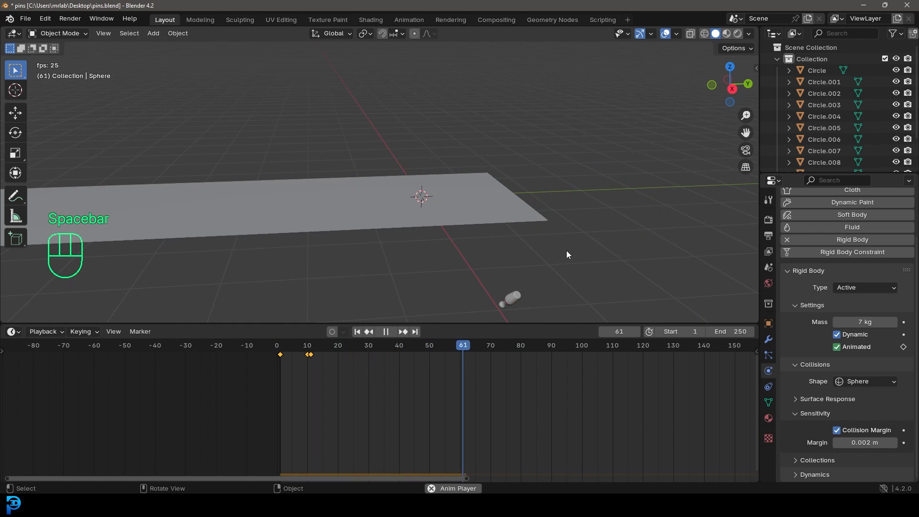
key(space)
scroll(539, 157, down, 1)
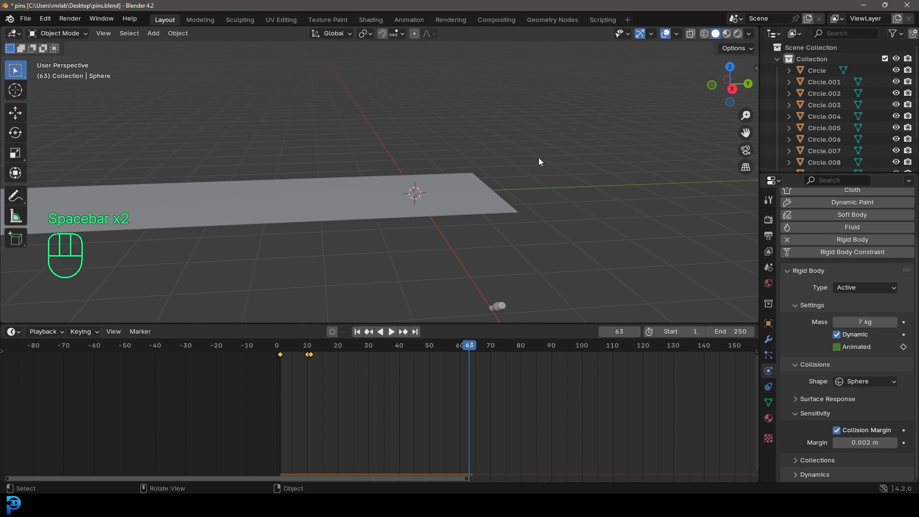
- Return to frame 1 and set the ball's rigid body mass to 4 kg
key(shift+Left)
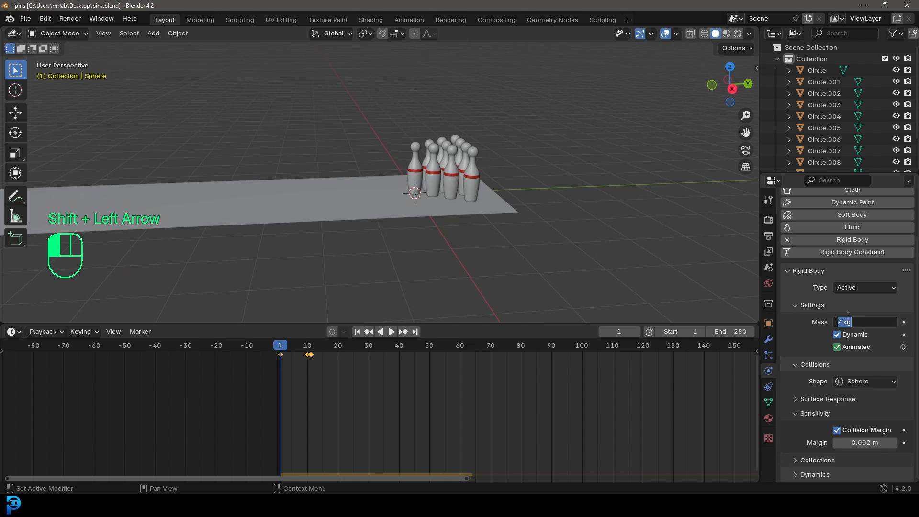
text(4)
key(Return)
- Replay the simulation to check the 4 kg ball's impact on the pins, and rewind to frame 1
key(shift+Left)
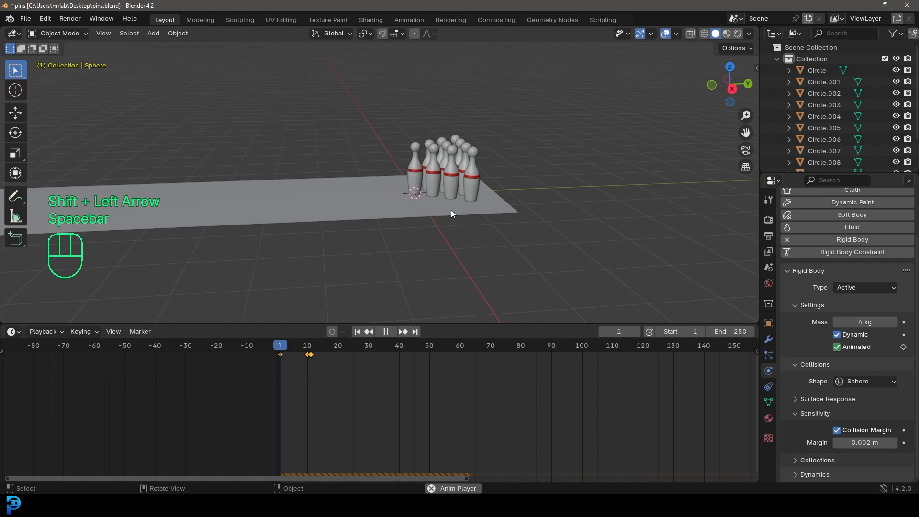
key(space)
scroll(450, 211, up, 2)
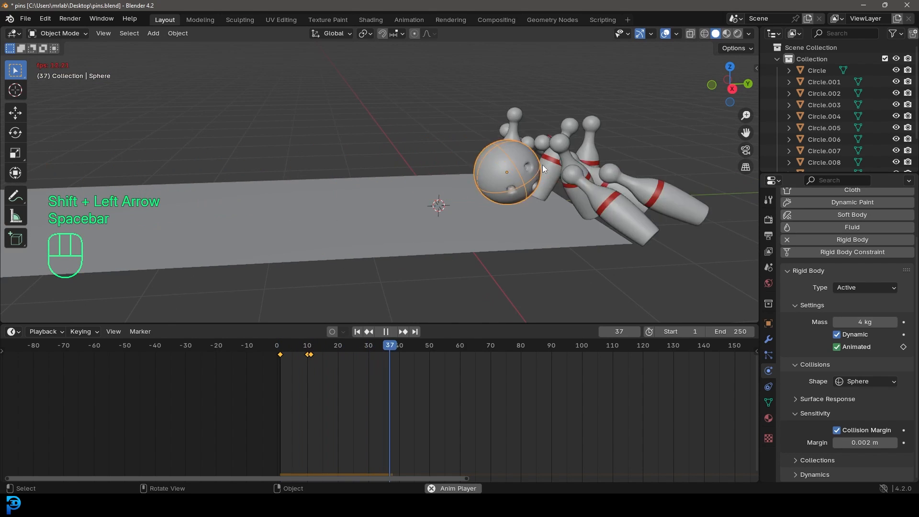
scroll(536, 164, down, 2)
key(space)
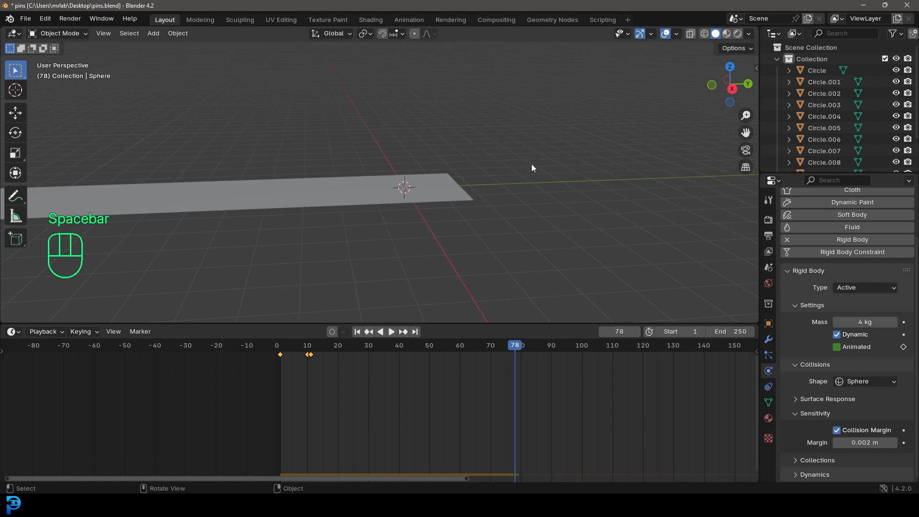
key(shift+Left)
scroll(407, 142, down, 5)
middle_drag(295, 183, 357, 186)
scroll(357, 185, up, 2)
middle_drag(523, 386, 433, 386)
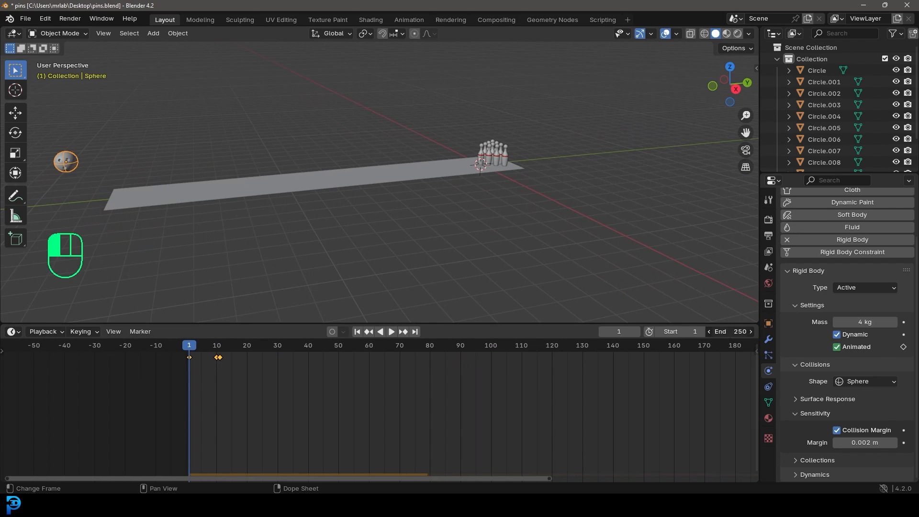
- Set the scene's end frame to 100
click(728, 336)
text(100)
key(Return)
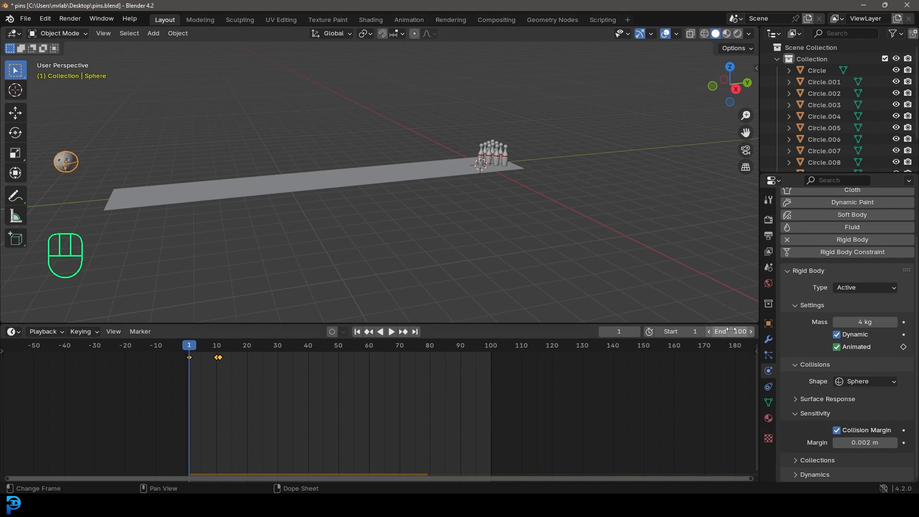
- Set the rigid body world's cache end to frame 100 and bake the simulation
click(768, 267)
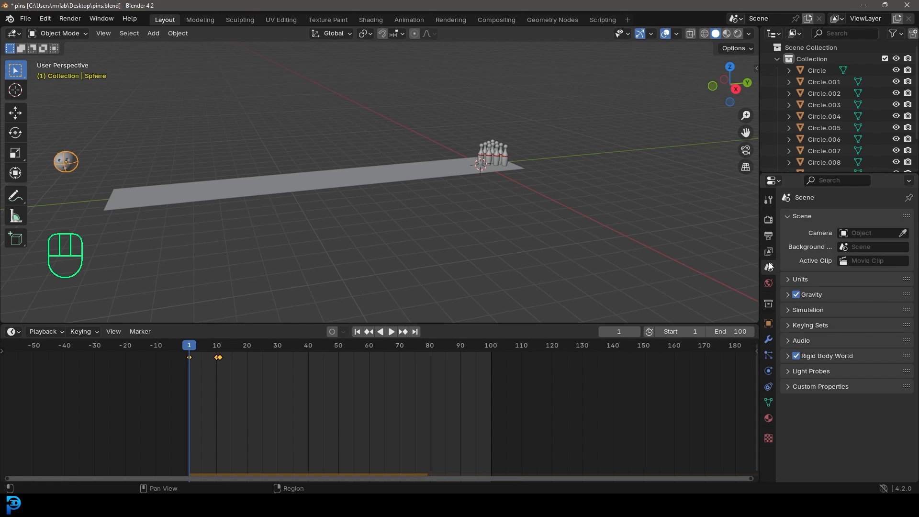
click(788, 358)
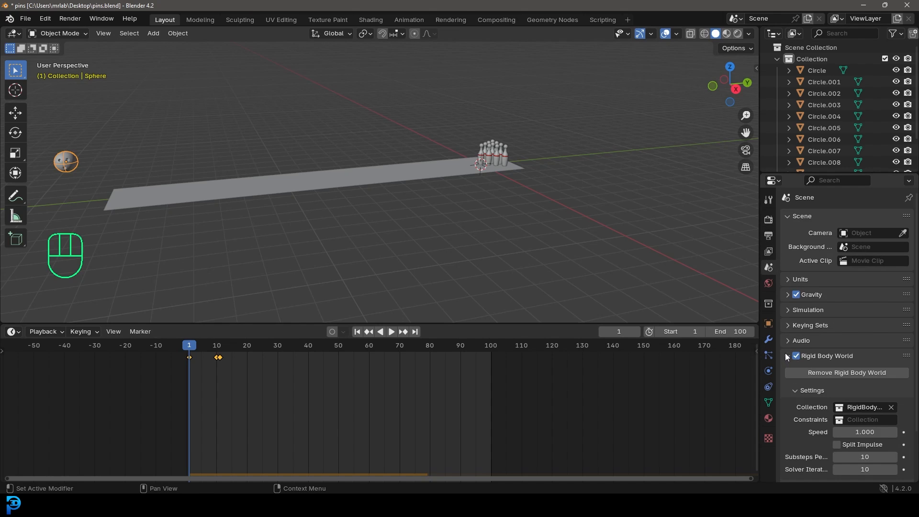
scroll(815, 401, down, 2)
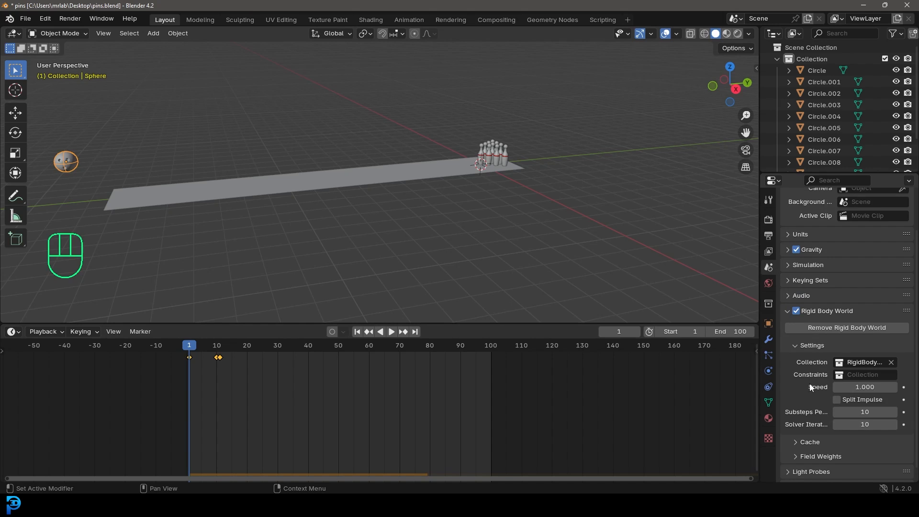
click(810, 443)
scroll(810, 447, down, 2)
click(867, 427)
text(100)
key(Return)
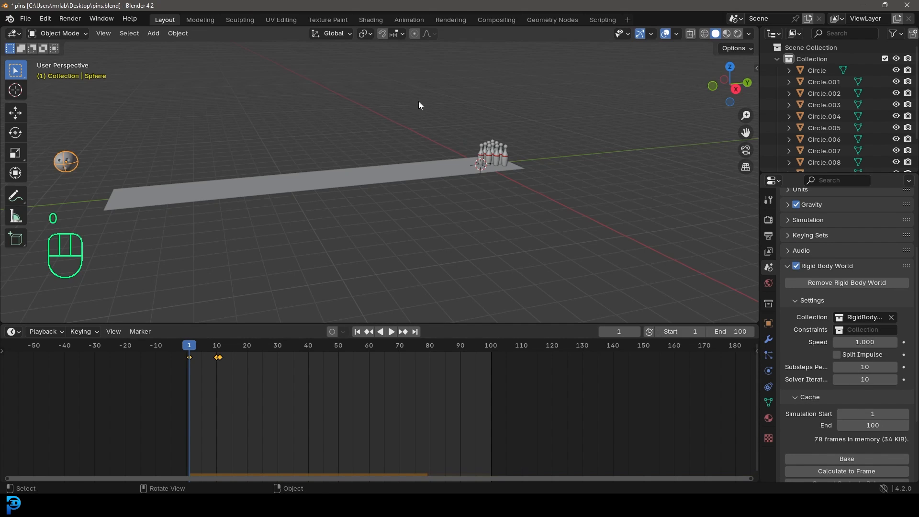
click(839, 457)
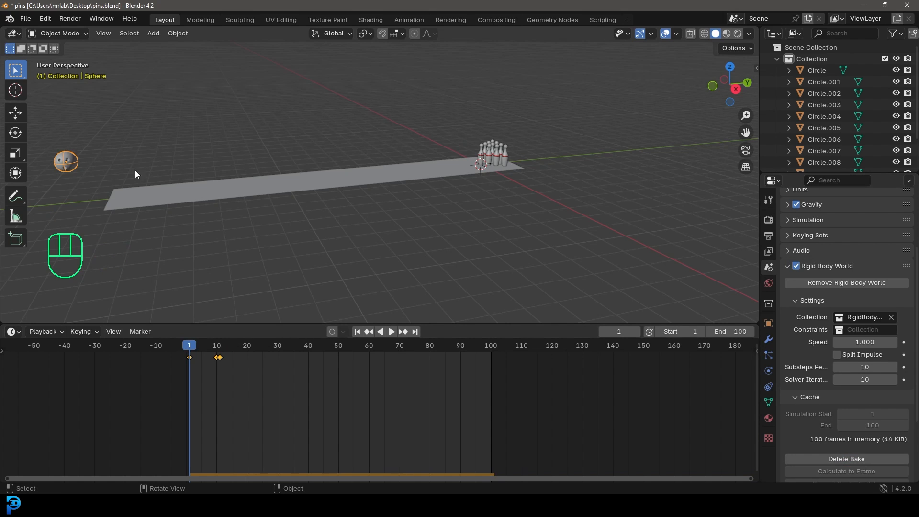
- Play the baked simulation to check the ball's impact on the pins
scroll(447, 156, up, 4)
key(space)
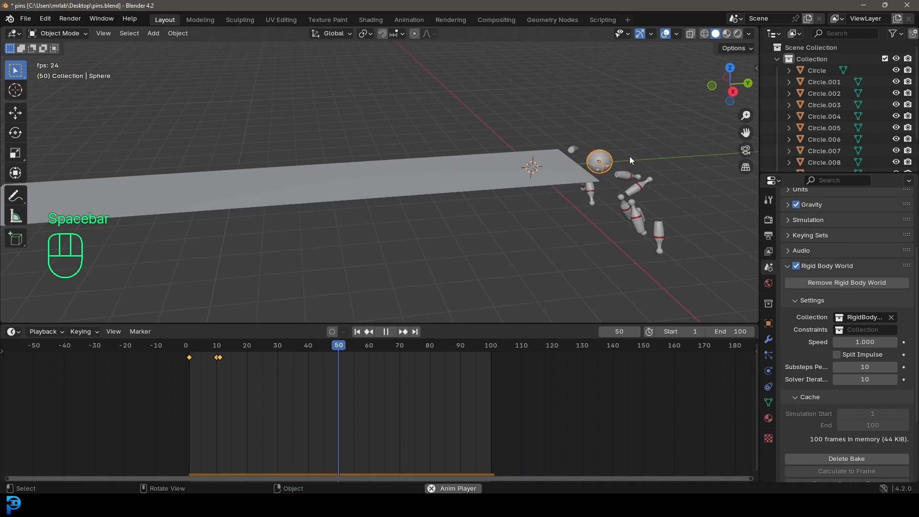
key(space)
- Add a camera and move it back along the lane so it sits in front of the pin area
middle_drag(629, 155, 469, 174)
scroll(469, 173, up, 3)
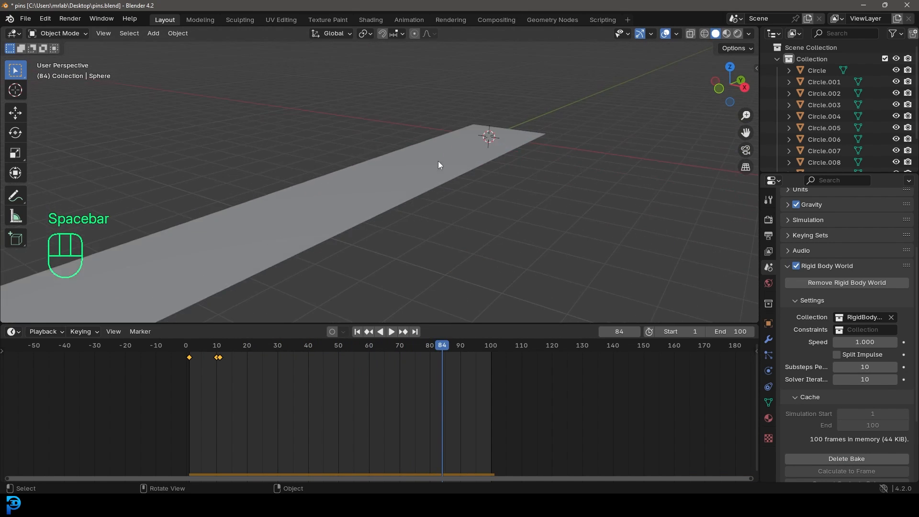
key(shift+a)
click(422, 321)
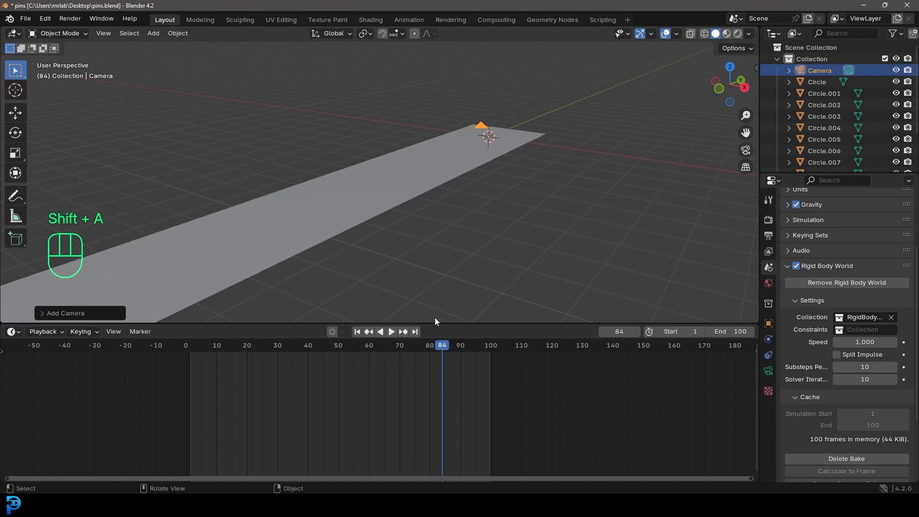
middle_drag(537, 194, 443, 166)
key(g)
click(541, 203)
middle_drag(542, 203, 514, 237)
key(g)
click(358, 221)
middle_drag(358, 221, 410, 177)
- Look through the camera and freely rotate it to frame the standing pins at frame 1
key(KP_0)
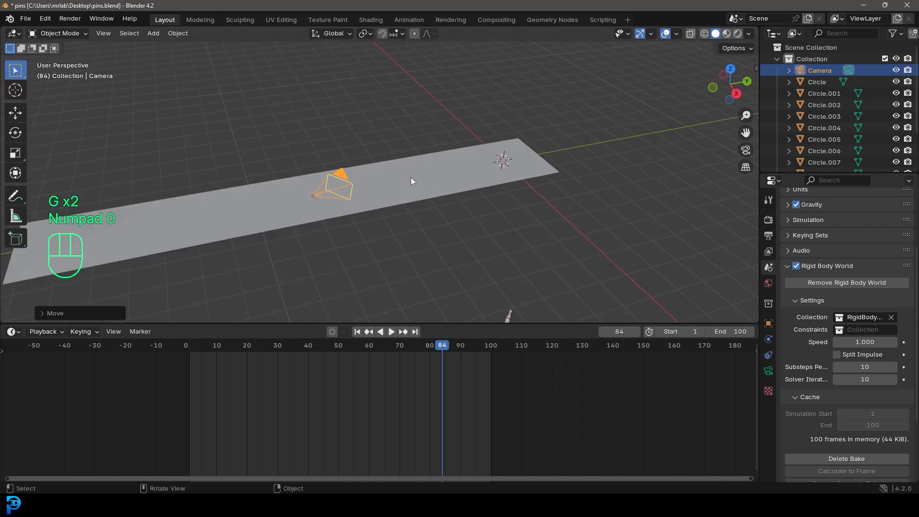
key(r)
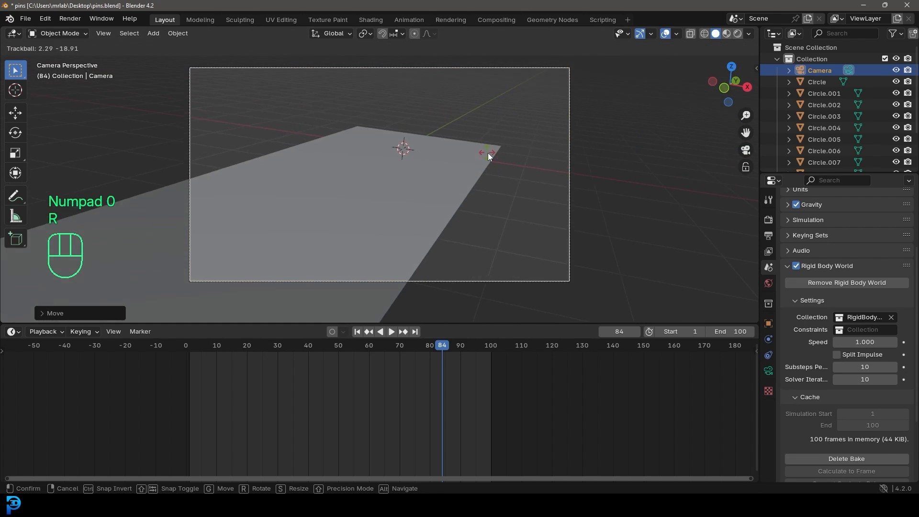
key(r)
click(588, 161)
key(shift+Left)
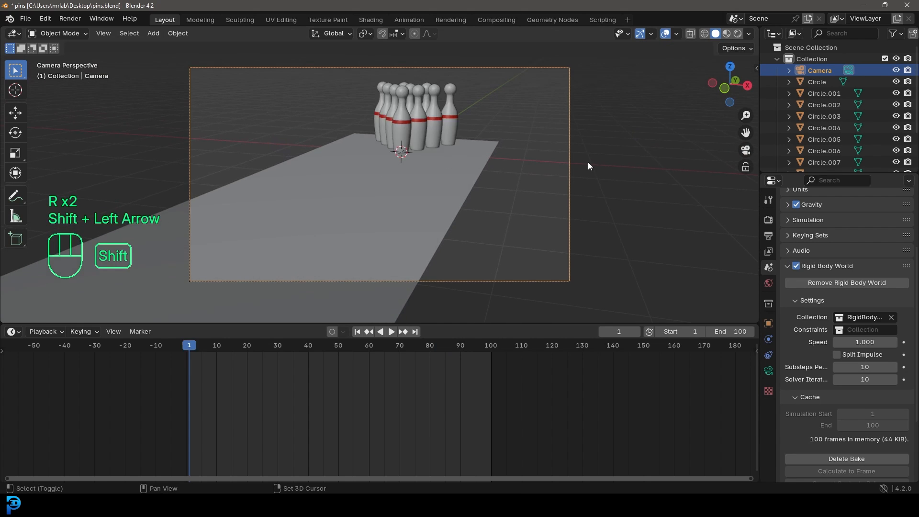
scroll(497, 229, up, 3)
shift+middle_drag(497, 229, 495, 231)
scroll(496, 231, down, 3)
key(r)
key(r)
click(495, 233)
- At frame 34, move the camera along its local Z axis closer to the pins and turn on auto keying
drag(214, 346, 290, 357)
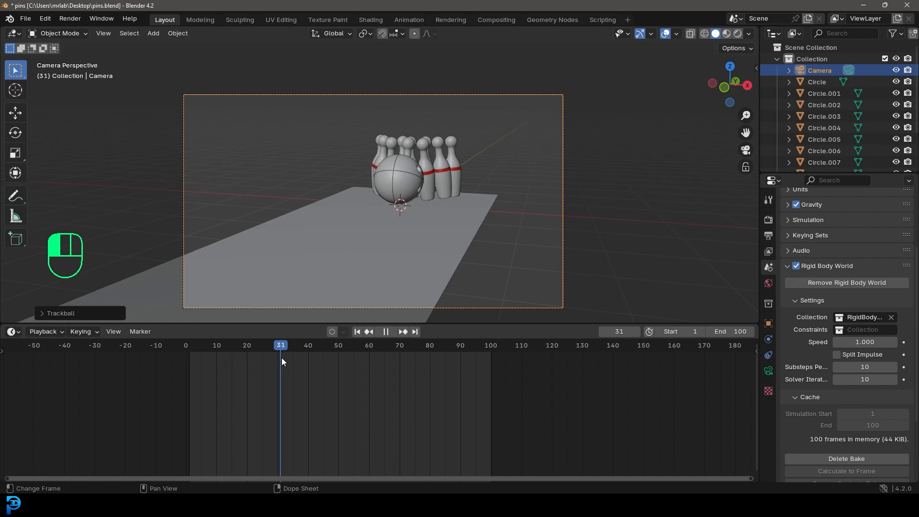
scroll(431, 185, down, 2)
scroll(431, 185, up, 2)
key(g)
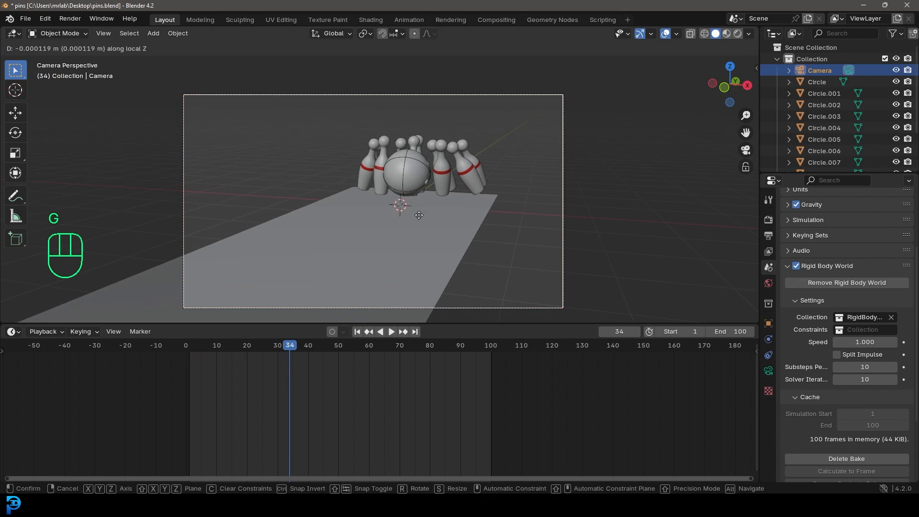
middle_click(417, 213)
click(406, 182)
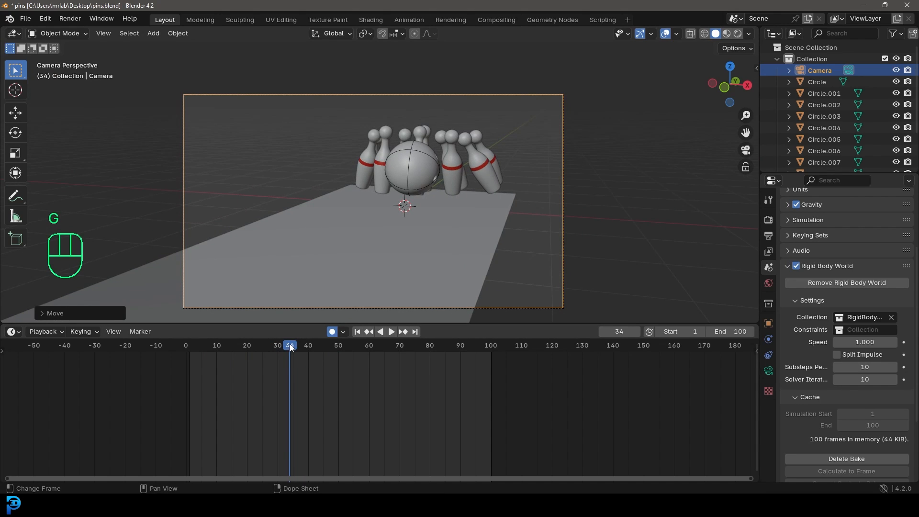
- Scrub between frames 6 and 27 to examine how the ball enters the camera view
drag(290, 346, 204, 354)
scroll(369, 175, down, 5)
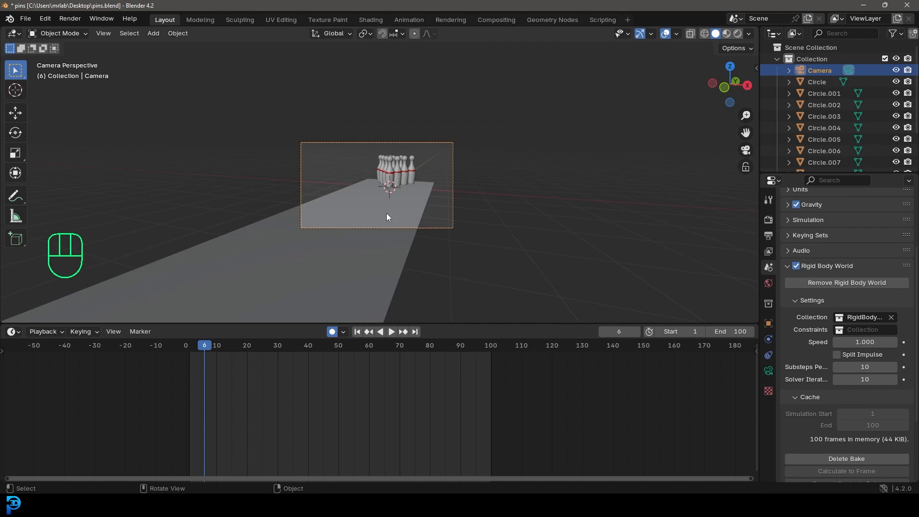
scroll(395, 191, down, 2)
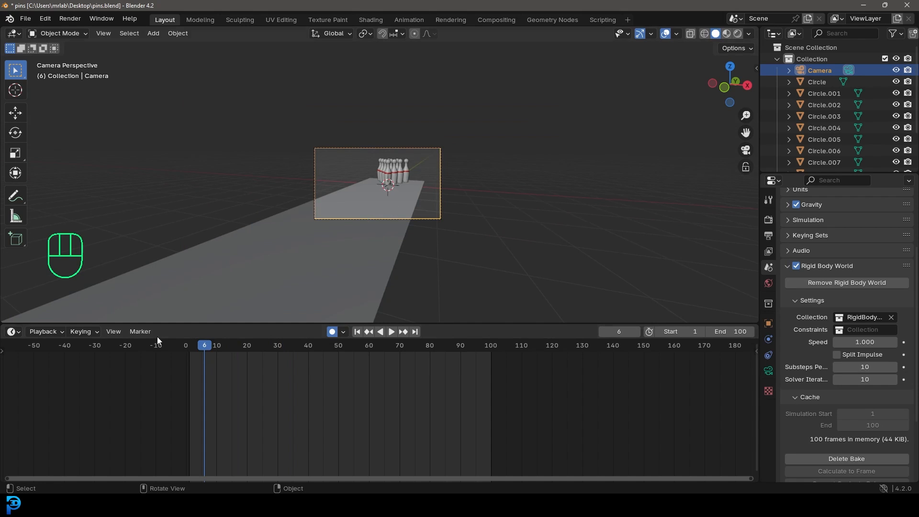
drag(208, 346, 269, 346)
scroll(384, 242, up, 3)
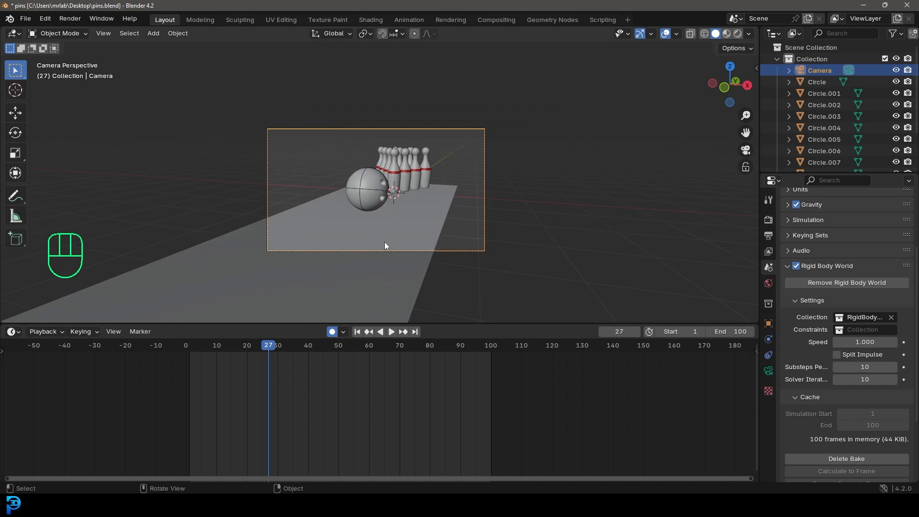
scroll(401, 205, up, 2)
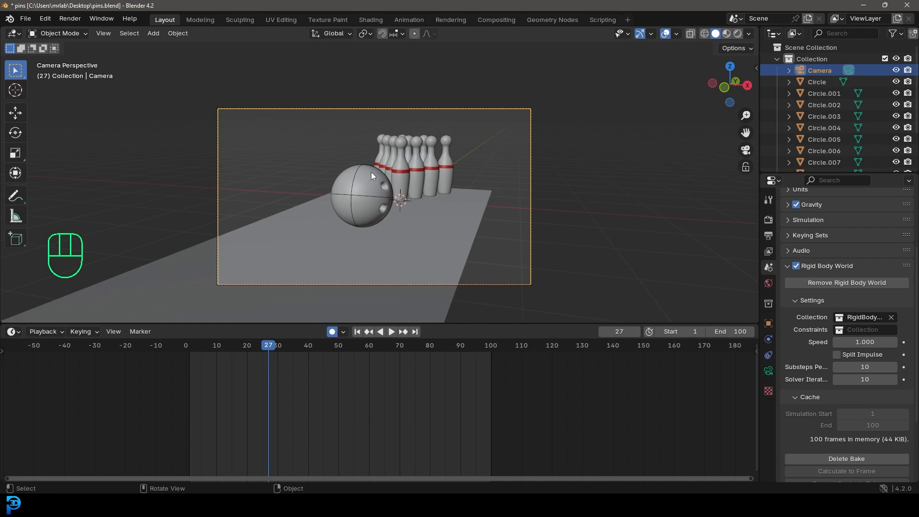
- At frame 9, move the camera back along the global Y axis, away from the pins, to keyframe its starting position
key(shift+ctrl+space)
drag(237, 353, 211, 363)
key(g)
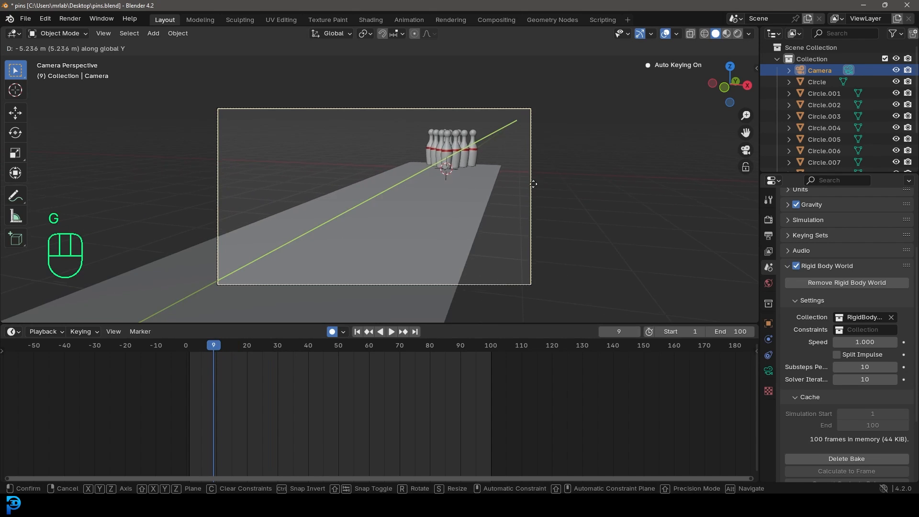
click(453, 231)
- Refine the camera's frame 9 position by moving it along its local Z axis and shifting it freely
key(g)
key(z)
key(z)
key(g)
key(g)
key(z)
key(z)
click(417, 209)
key(g)
click(403, 214)
- At frame 20, keyframe the camera closer to the pins, moving it along local Z and shifting it to frame the ball and pins
drag(213, 346, 247, 347)
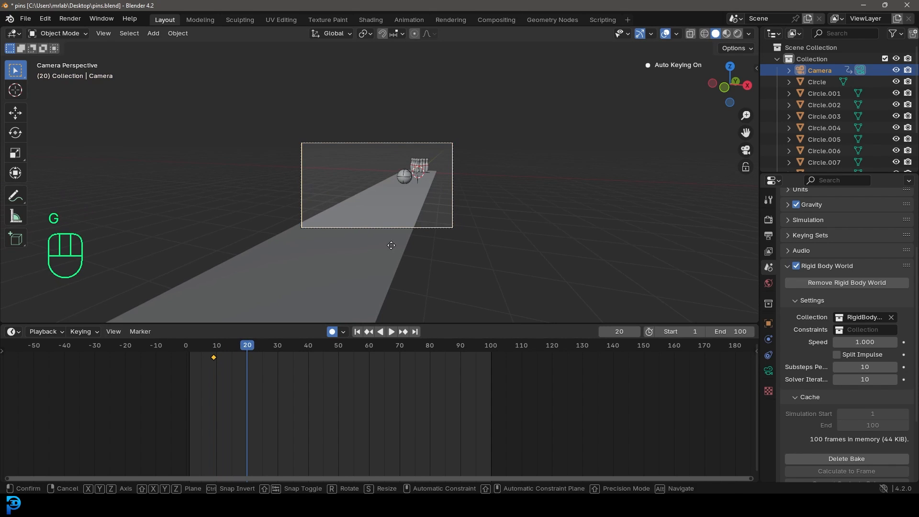
key(g)
key(z)
key(z)
key(g)
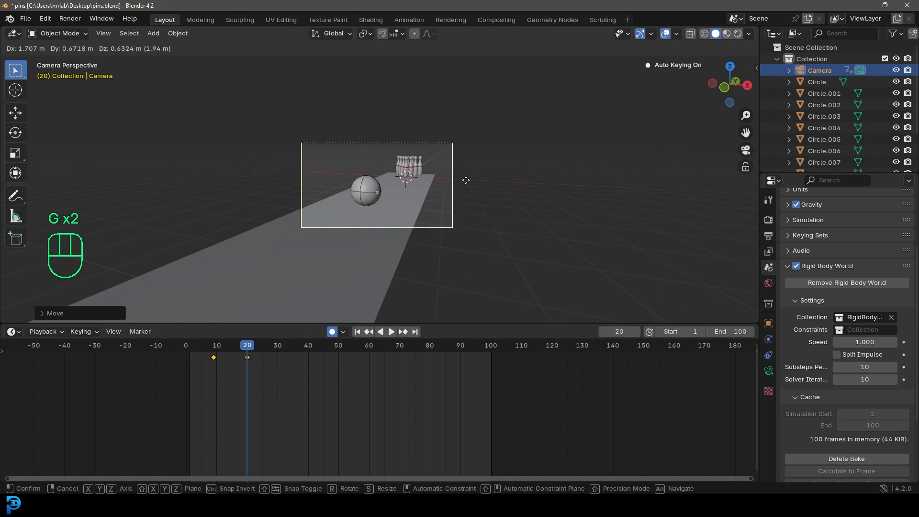
click(431, 204)
key(g)
key(z)
key(z)
click(421, 220)
- At frame 31, keyframe the camera further forward along local Z and shift it to frame the ball meeting the pins
drag(246, 341, 282, 344)
key(g)
key(z)
key(z)
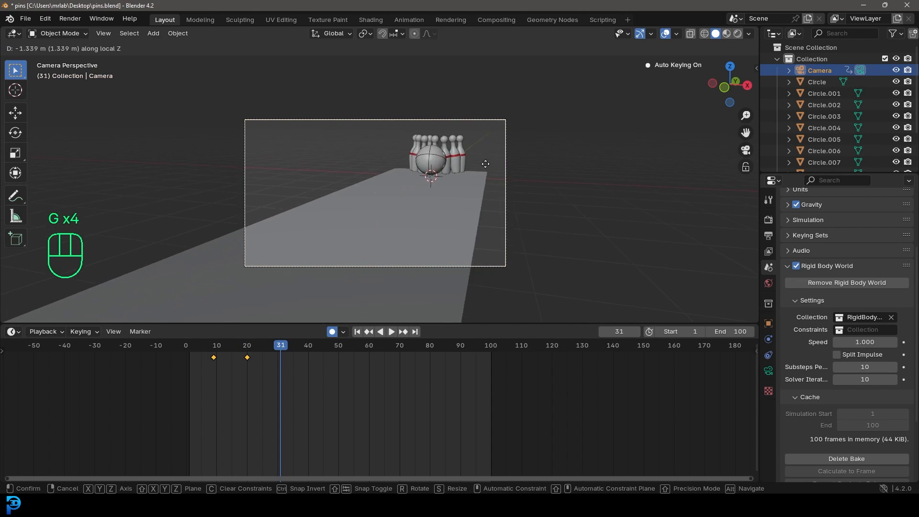
click(456, 236)
key(g)
click(522, 197)
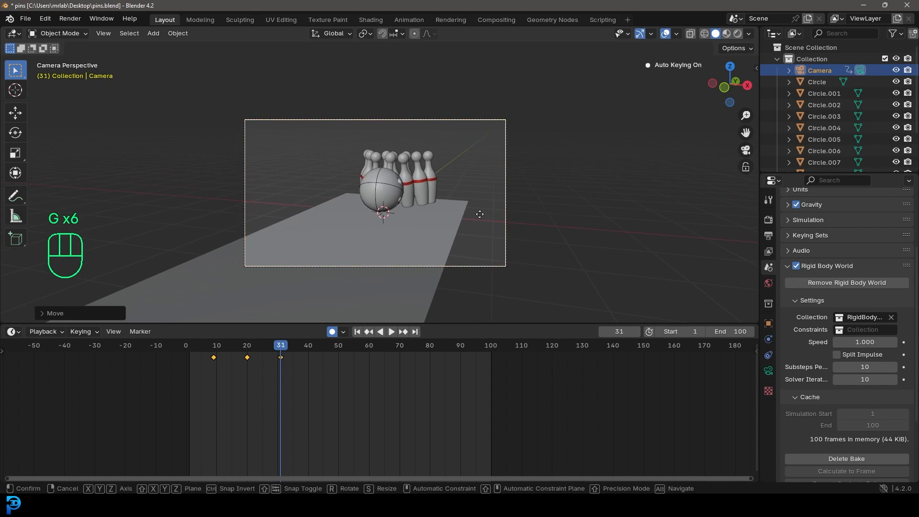
key(g)
click(483, 190)
key(g)
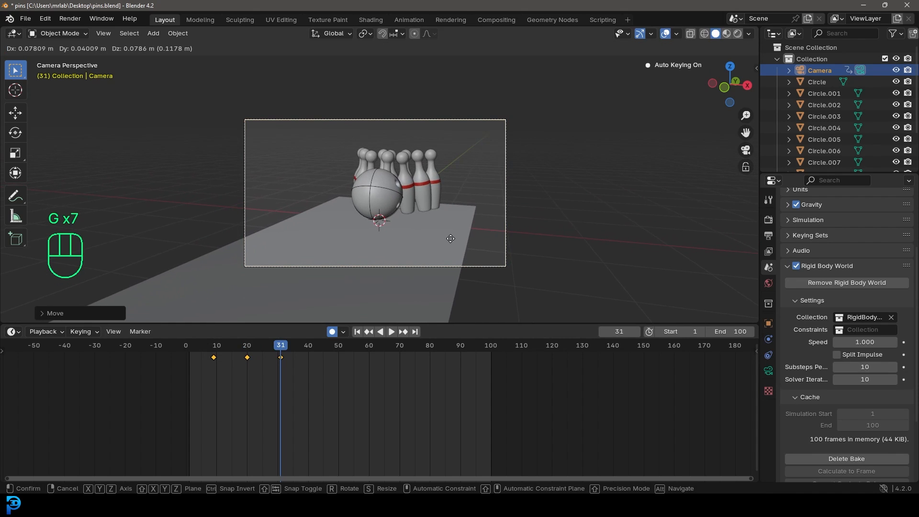
click(450, 238)
- At frame 40, shift the camera to keyframe a view of the ball and scattering pins
key(Home)
drag(277, 358, 308, 347)
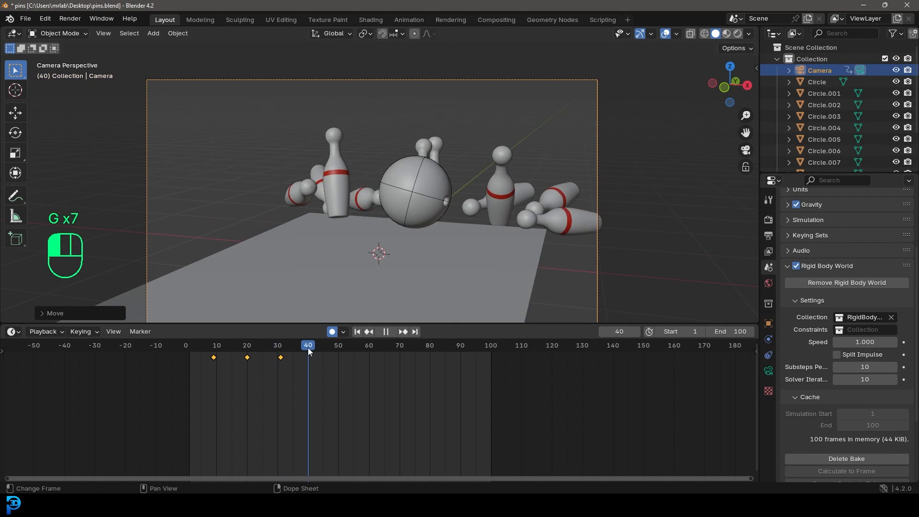
key(g)
click(496, 243)
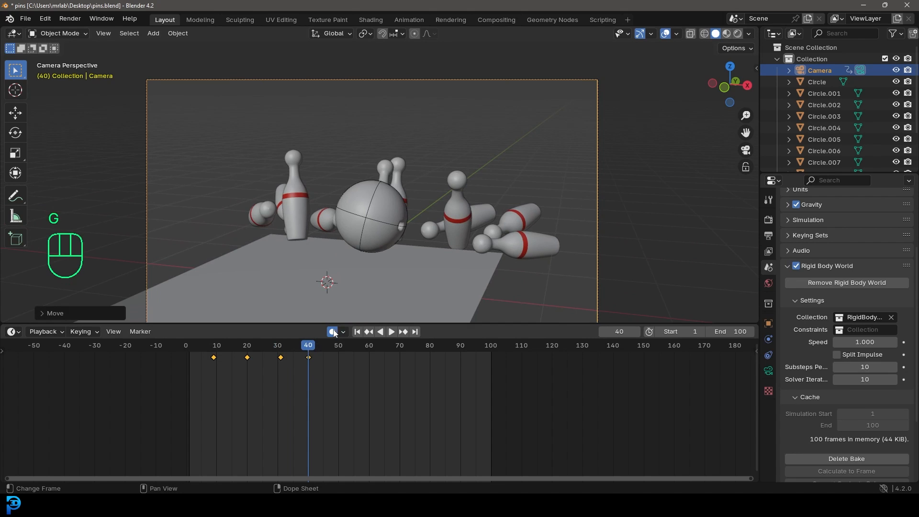
- Turn off auto keying and play the camera animation from the start
drag(307, 351, 171, 362)
key(space)
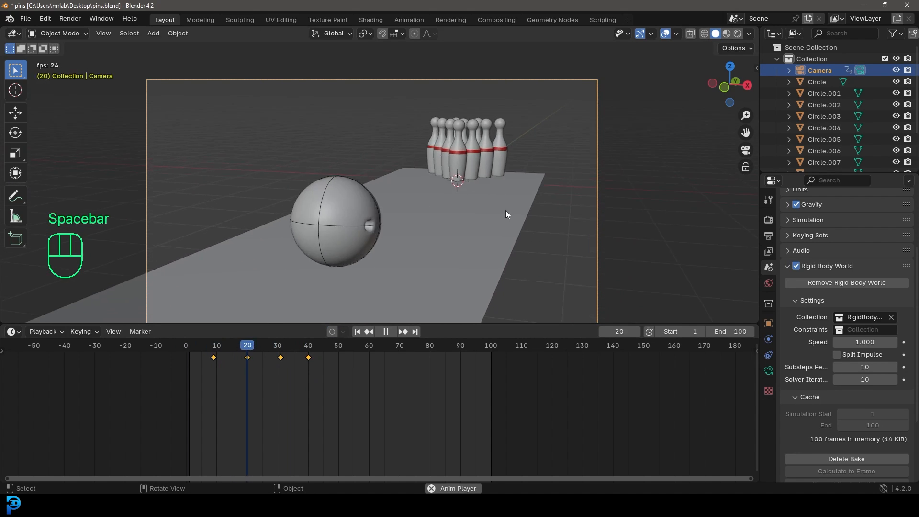
key(space)
- Move the camera's last keyframe from frame 40 to frame 50
drag(337, 375, 295, 351)
key(g)
click(363, 373)
- Replay the camera animation from frame 2 and save the file
drag(388, 360, 192, 366)
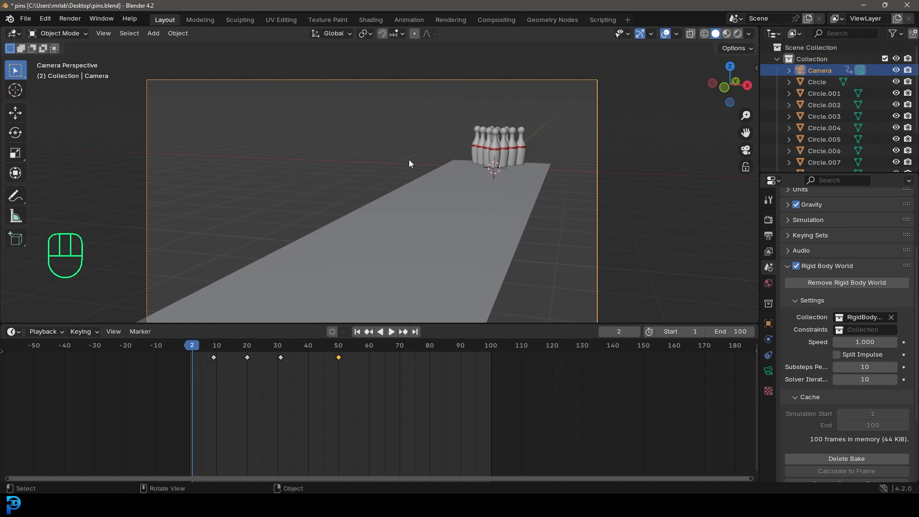
key(space)
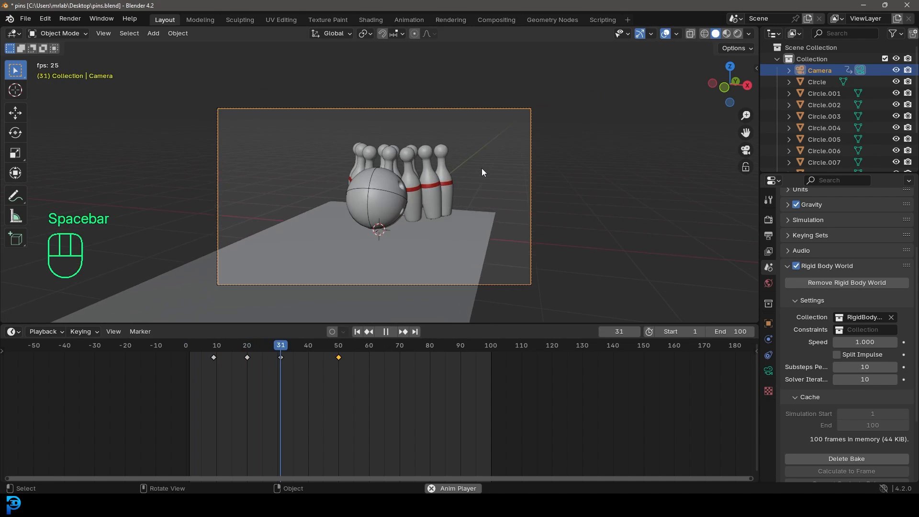
key(space)
key(ctrl+s)
key(ctrl+s)
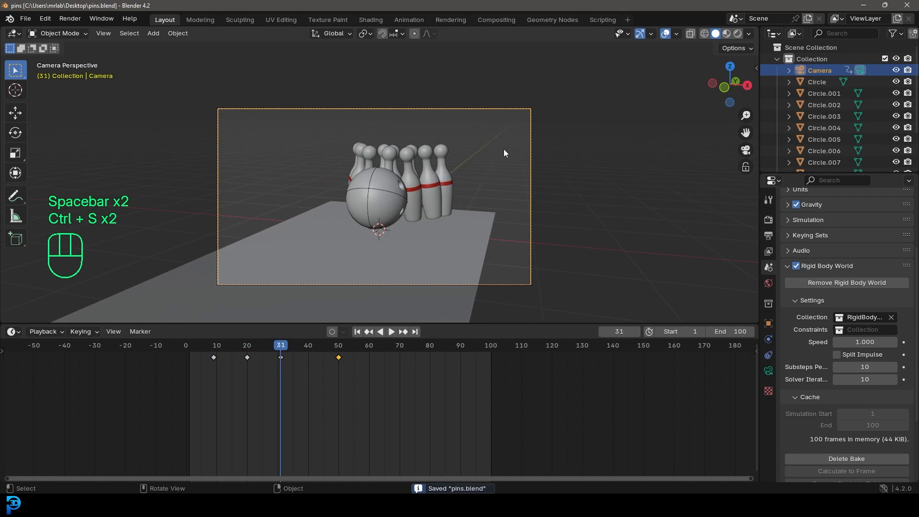
- Set the render engine to Cycles with GPU Compute and 50 maximum render samples, and save the file
click(768, 219)
click(862, 218)
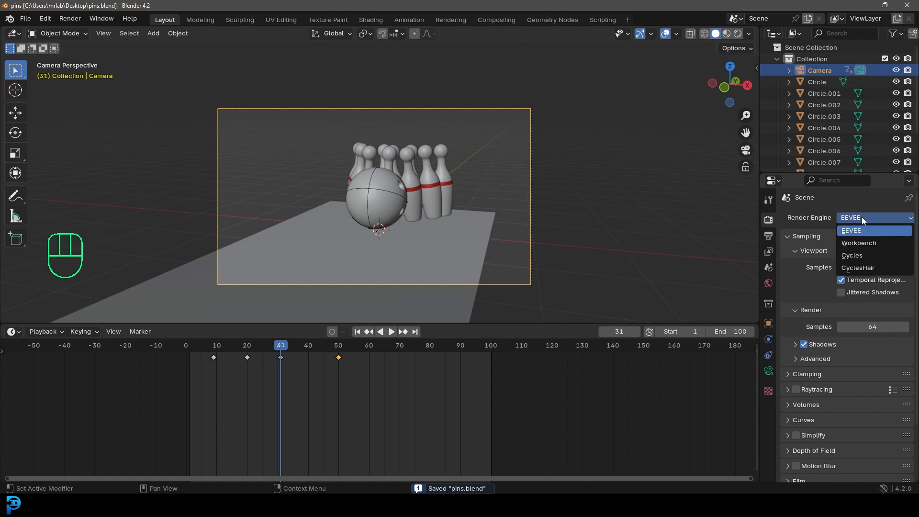
click(861, 256)
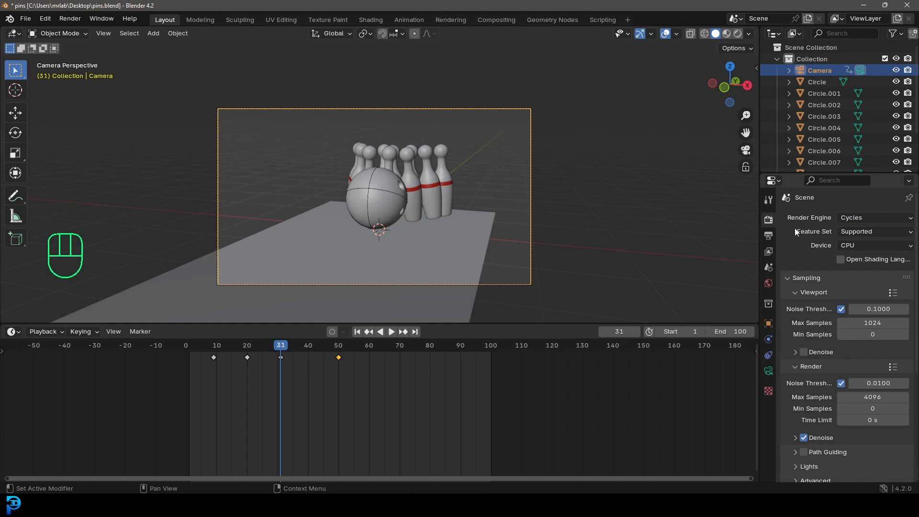
click(878, 396)
text(50)
key(Return)
key(ctrl+s)
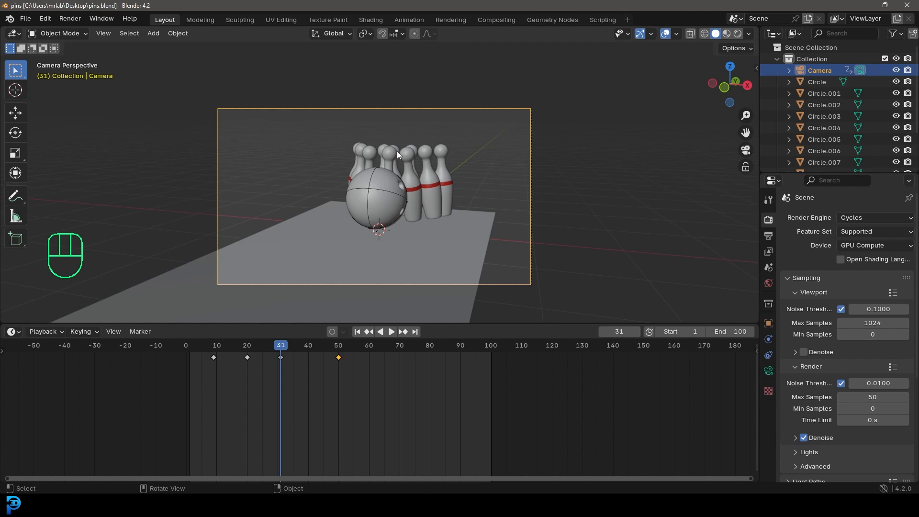
- Add an area light and move it up above the bowling pins
key(shift+a)
mouse_move(351, 191)
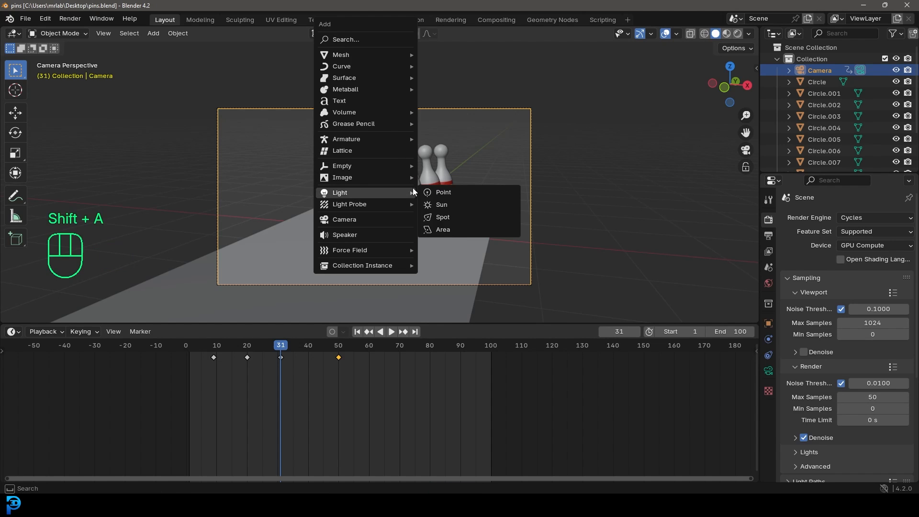
click(452, 230)
scroll(407, 262, down, 3)
key(g)
click(429, 175)
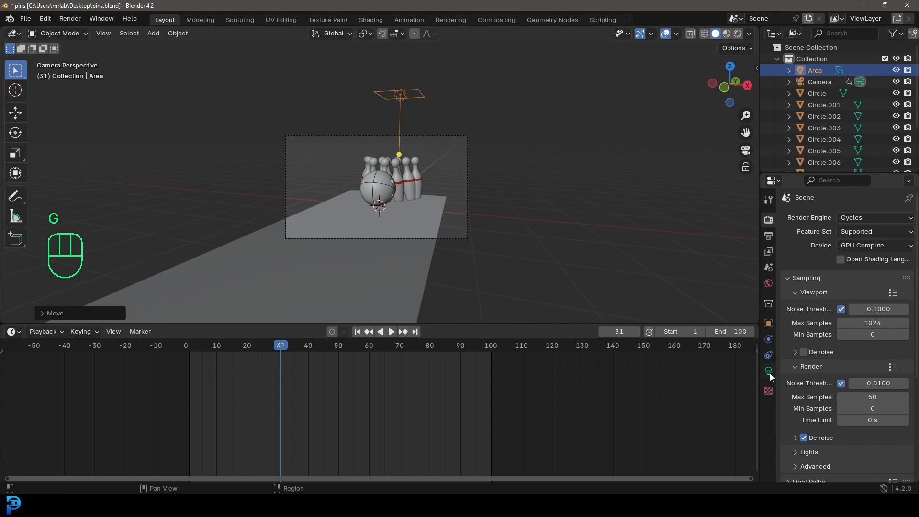
- Set the area light's power to 120 W and enlarge its size to about 2.13 m
click(769, 372)
click(867, 295)
text(12)
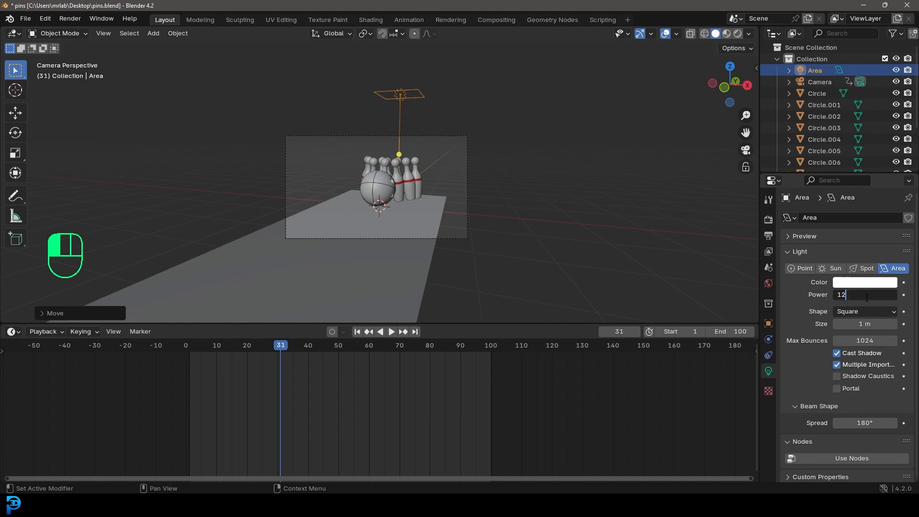
text(0)
key(Return)
drag(853, 325, 862, 325)
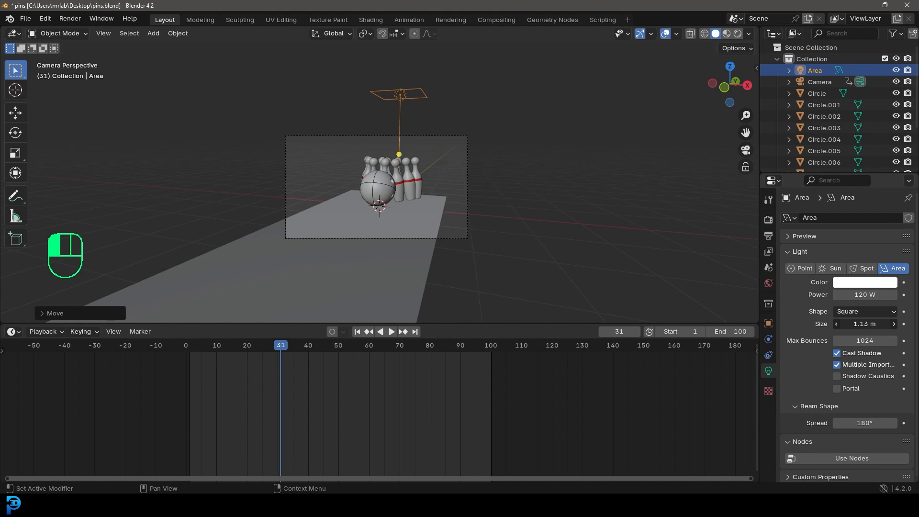
- Rotate and move the area light to the upper right of the pins, aimed at them, and preview it in Rendered shading
scroll(544, 214, up, 1)
key(r)
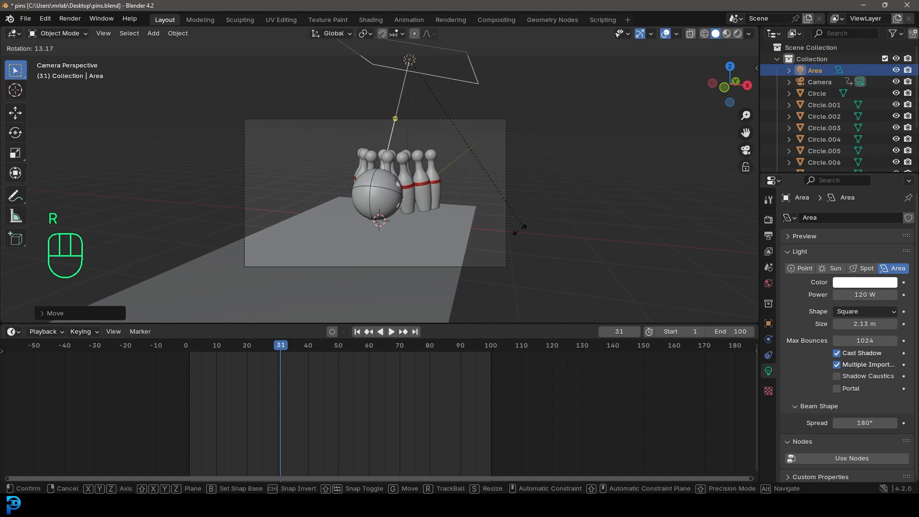
click(362, 245)
key(g)
click(454, 194)
scroll(455, 194, up, 3)
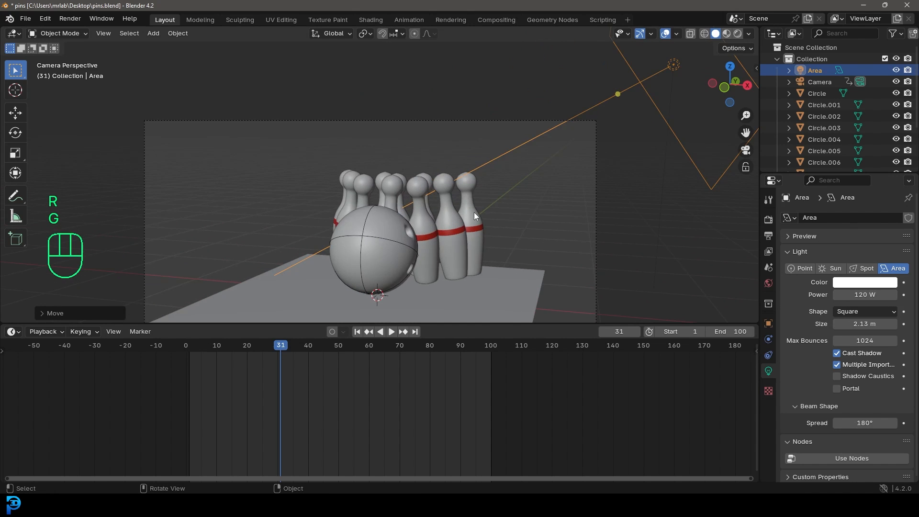
key(z)
click(548, 177)
scroll(549, 182, down, 2)
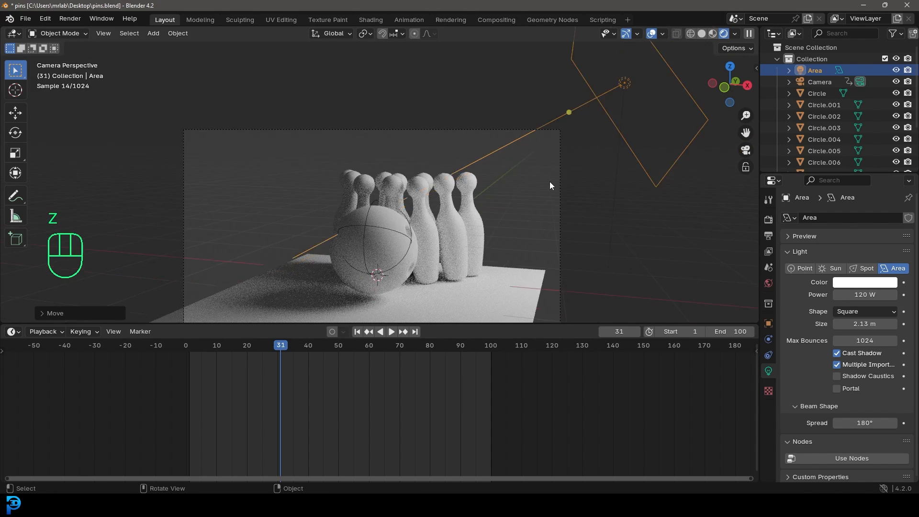
- Duplicate the area light to the opposite side of the lane and rotate it to face the pins
key(shift+d)
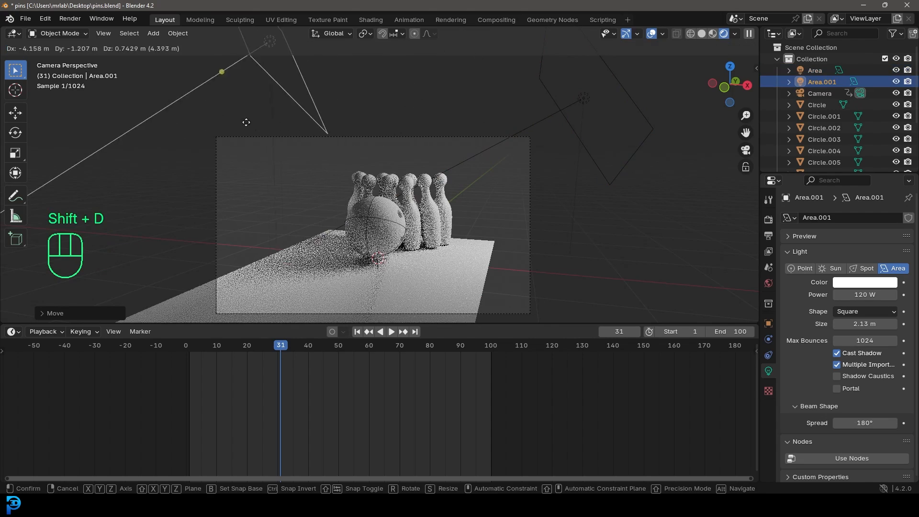
click(344, 229)
key(r)
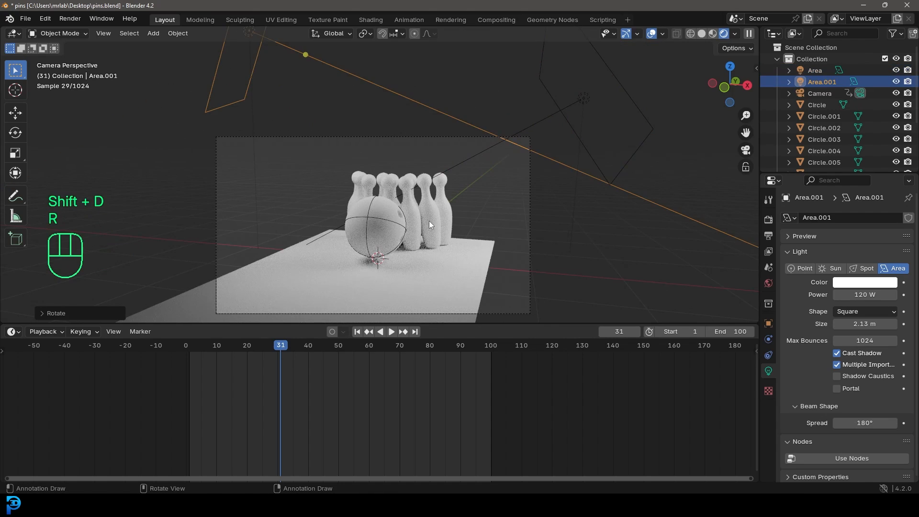
click(429, 220)
key(g)
click(476, 206)
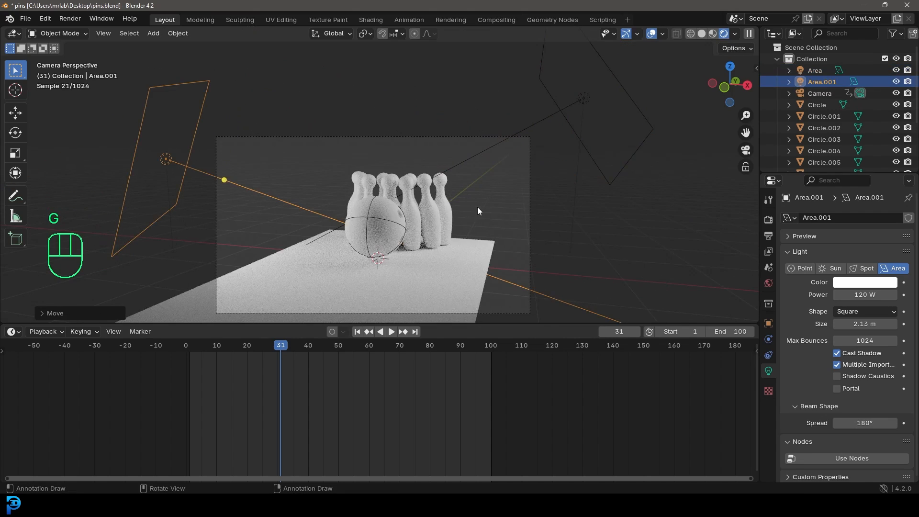
- Duplicate the left area light behind the pins and rotate the copy, then return to the camera view
key(KP_7)
middle_drag(395, 215, 388, 139)
key(shift+d)
click(386, 131)
key(r)
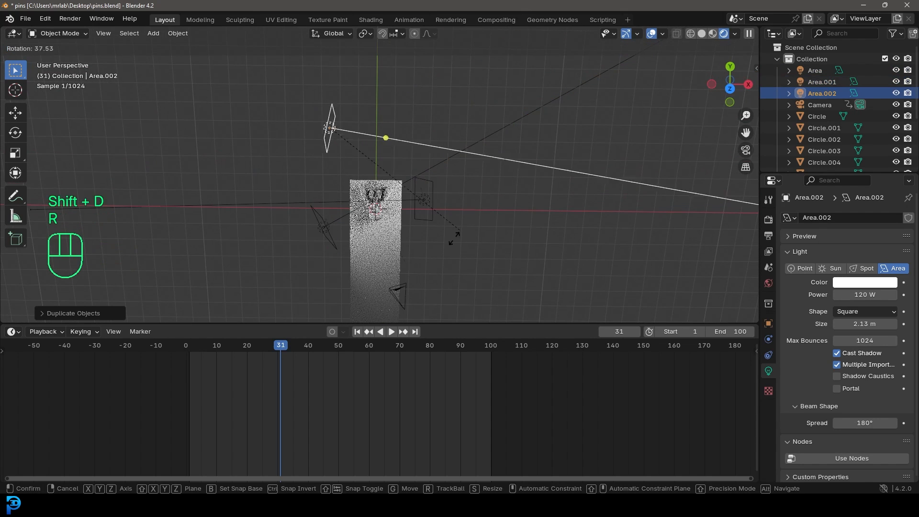
click(329, 288)
key(KP_0)
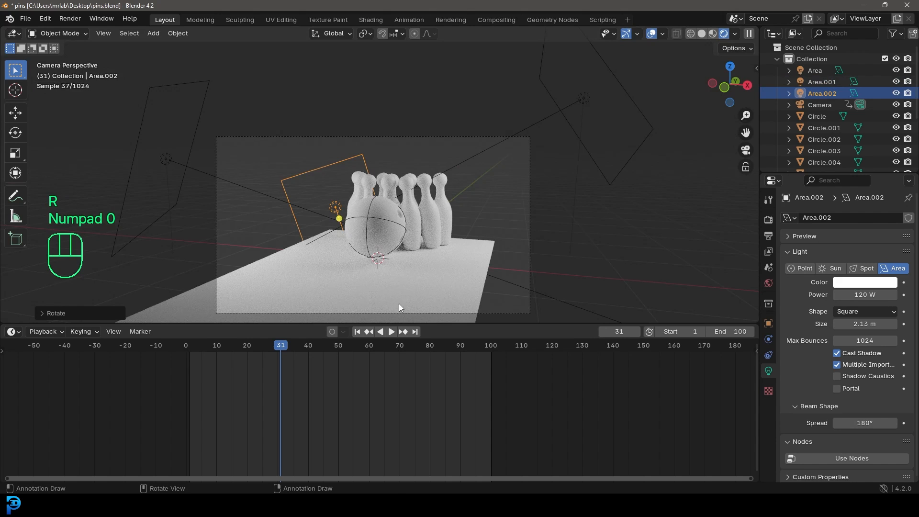
- Raise the rear area light above the pins, tilt it down toward them with free rotation, and save the file
key(g)
click(453, 212)
key(r)
key(r)
click(469, 191)
key(ctrl+s)
key(ctrl+s)
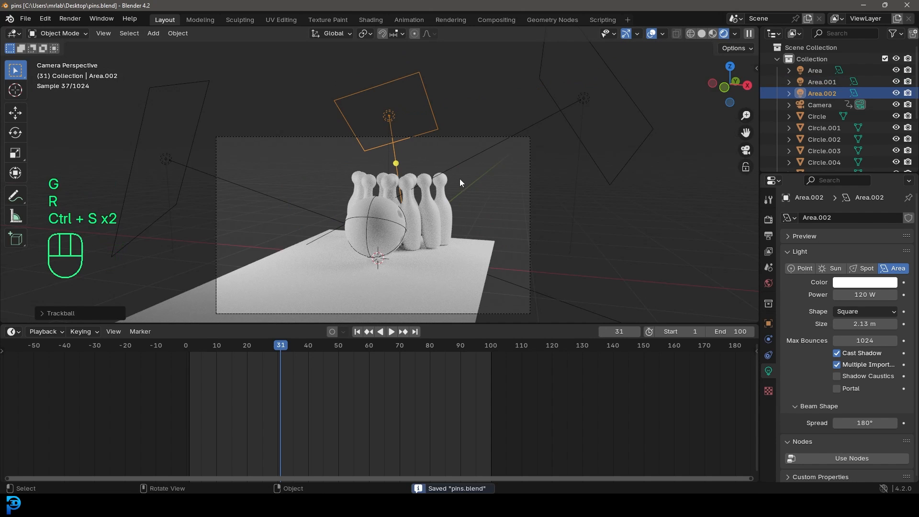
- Assign a Sky Texture to the world background color and set the background strength to 0.3
click(768, 283)
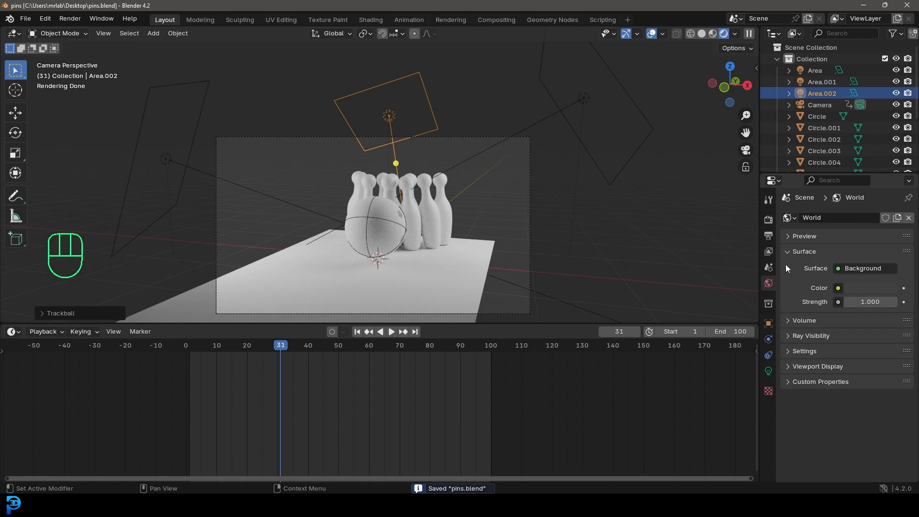
click(837, 288)
click(602, 415)
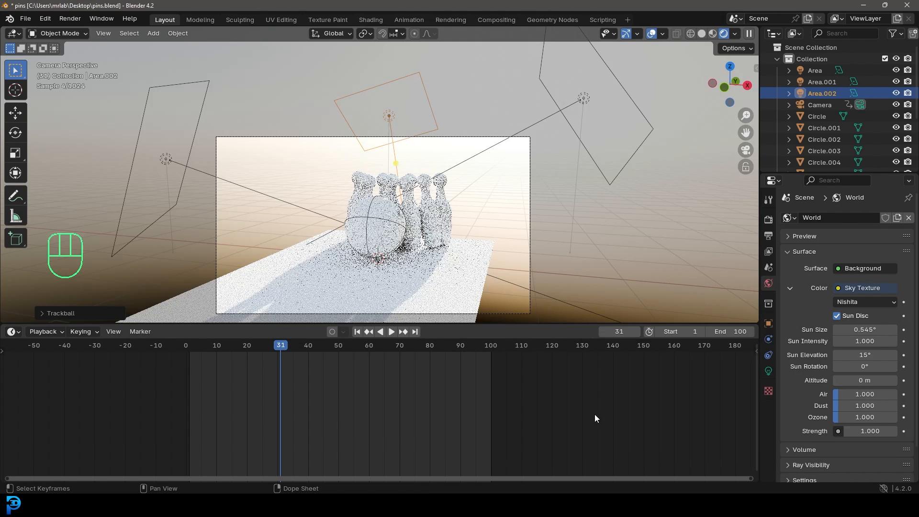
click(867, 431)
key(BackSpace)
text(0.3)
key(Return)
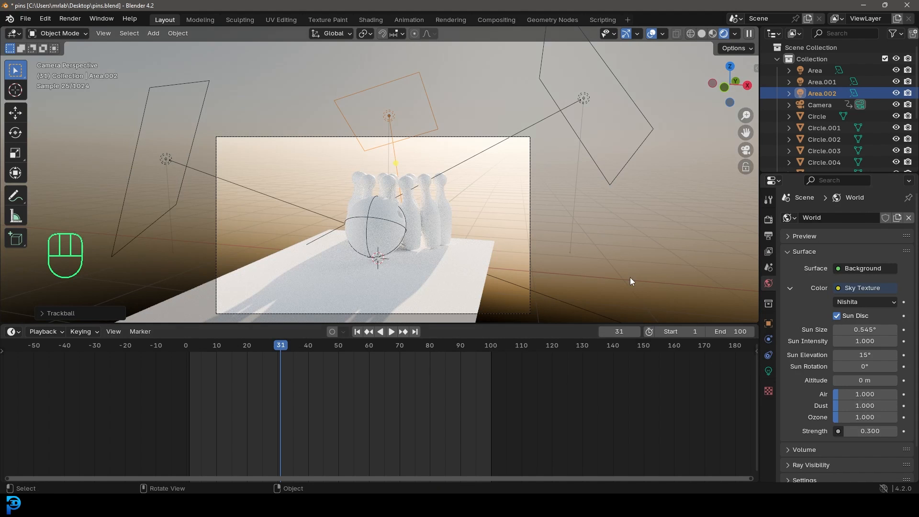
- Limit the viewport render to a region around the camera frame and set the sky's sun rotation to about 38.8°
shift+middle_drag(521, 233, 498, 209)
key(ctrl+b)
drag(181, 87, 549, 293)
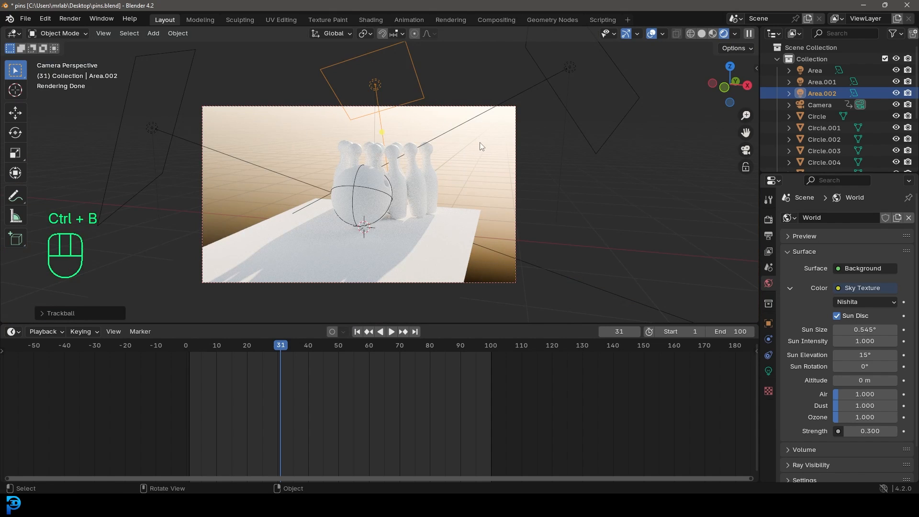
scroll(396, 91, down, 2)
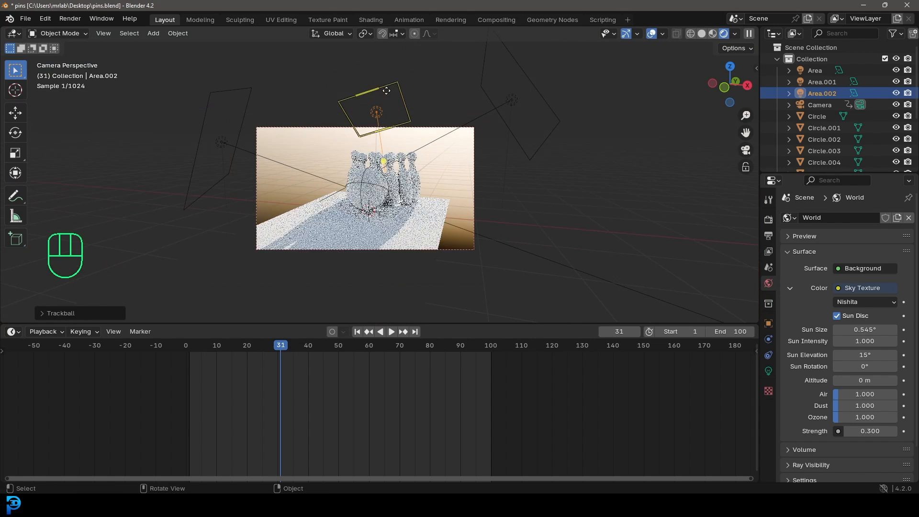
scroll(411, 124, up, 1)
scroll(450, 169, down, 1)
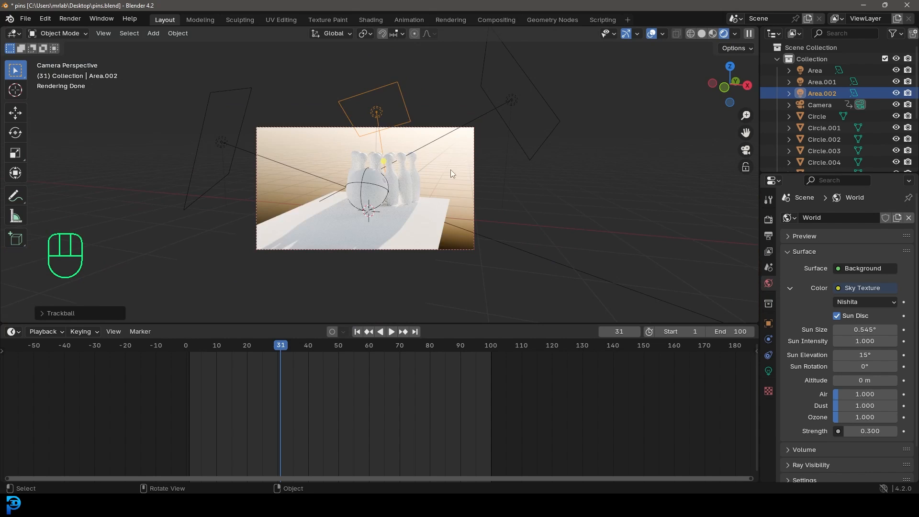
scroll(450, 170, up, 2)
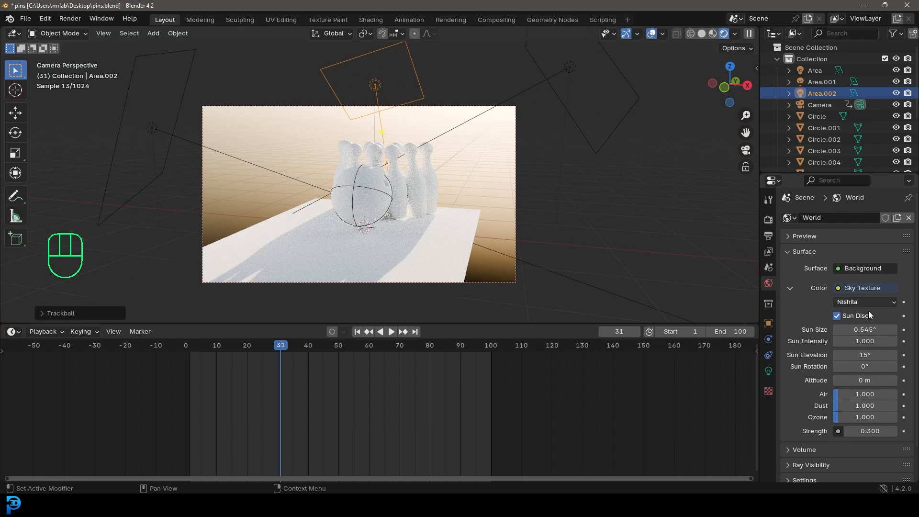
drag(857, 366, 886, 366)
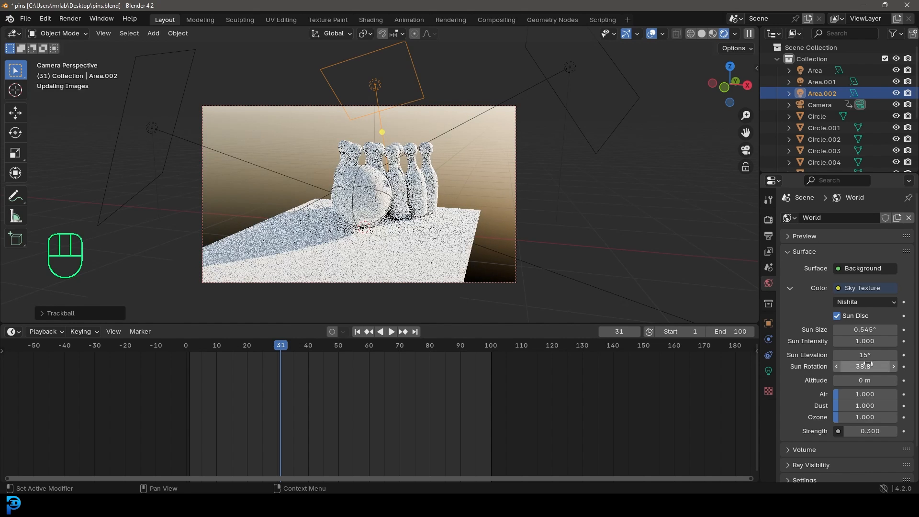
- Enable the transparent film background in the render settings and save the file
click(770, 220)
scroll(828, 303, down, 8)
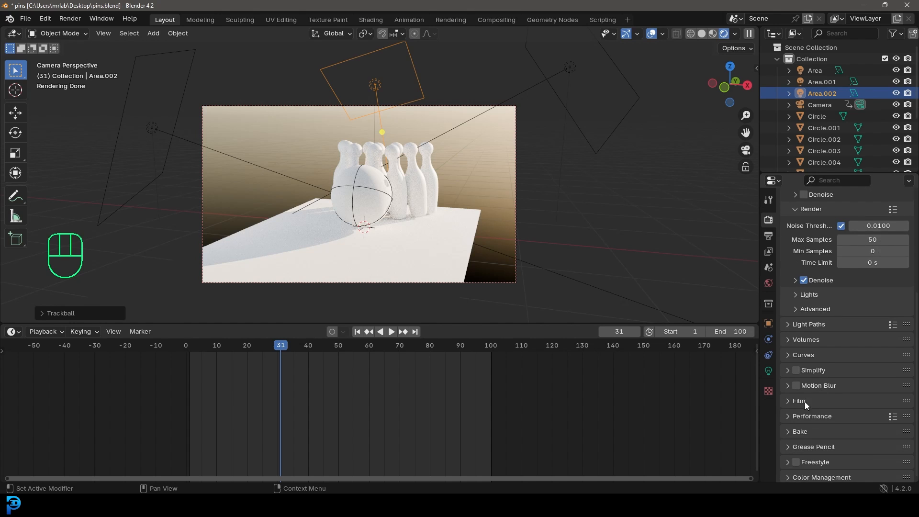
scroll(804, 411, down, 3)
click(804, 416)
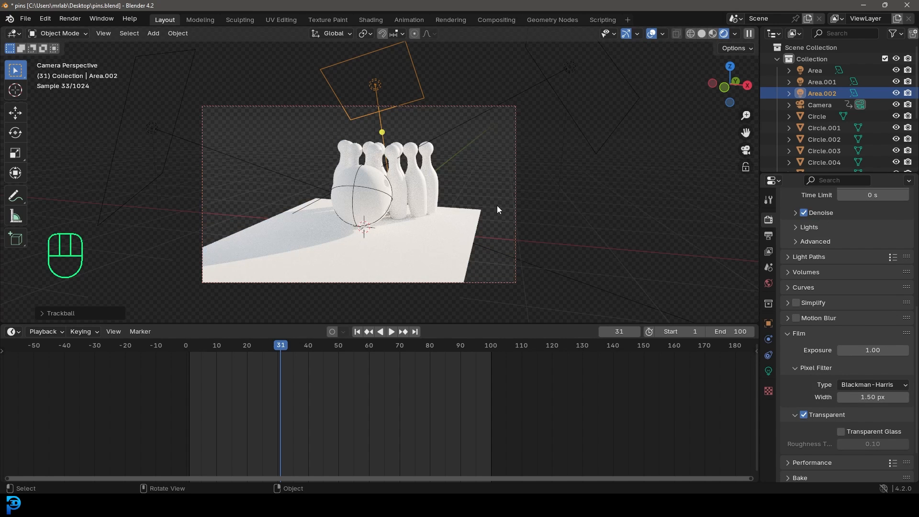
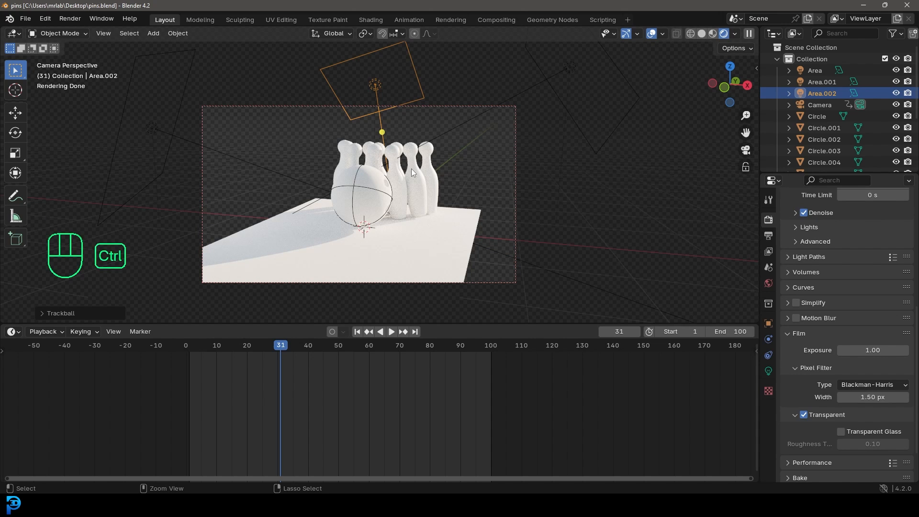
key(ctrl+s)
key(ctrl+s)
- Switch back to Solid shading and create a new material named "ball" on the bowling ball
key(z)
click(485, 169)
scroll(440, 183, up, 2)
shift+middle_drag(440, 183, 443, 157)
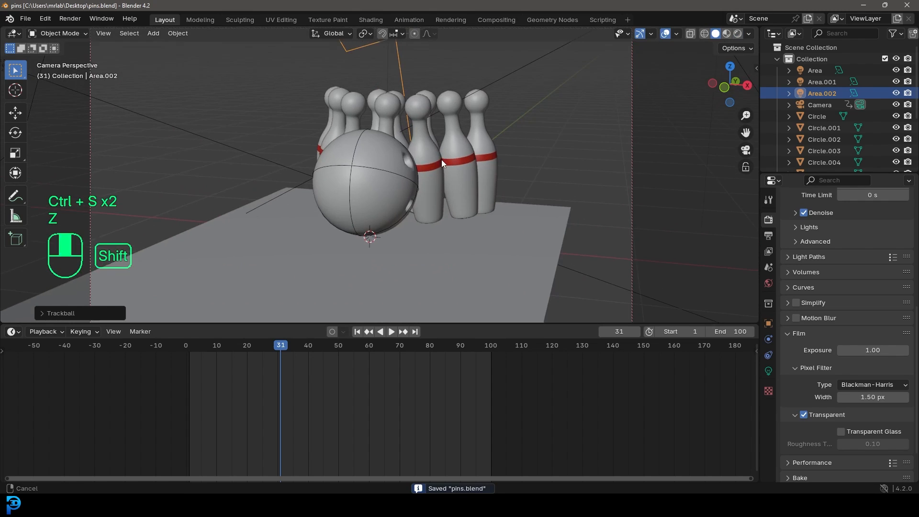
scroll(443, 157, up, 2)
click(376, 165)
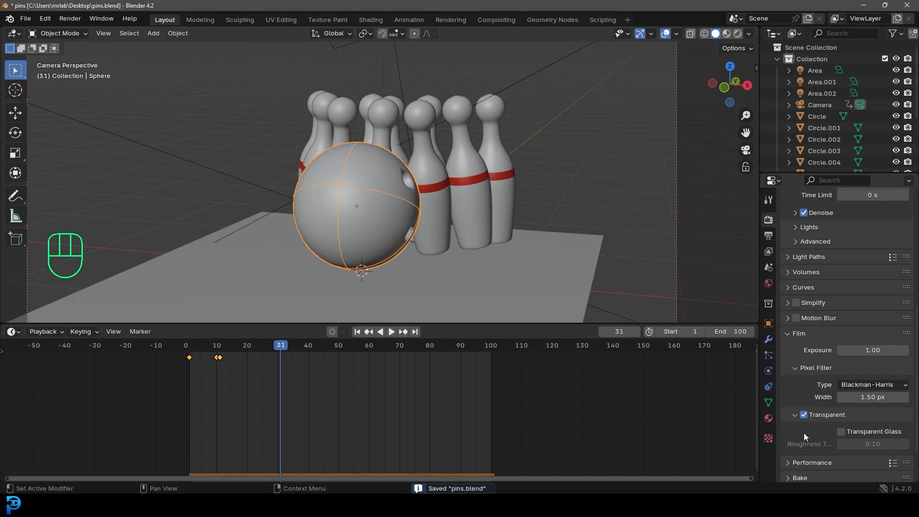
click(767, 418)
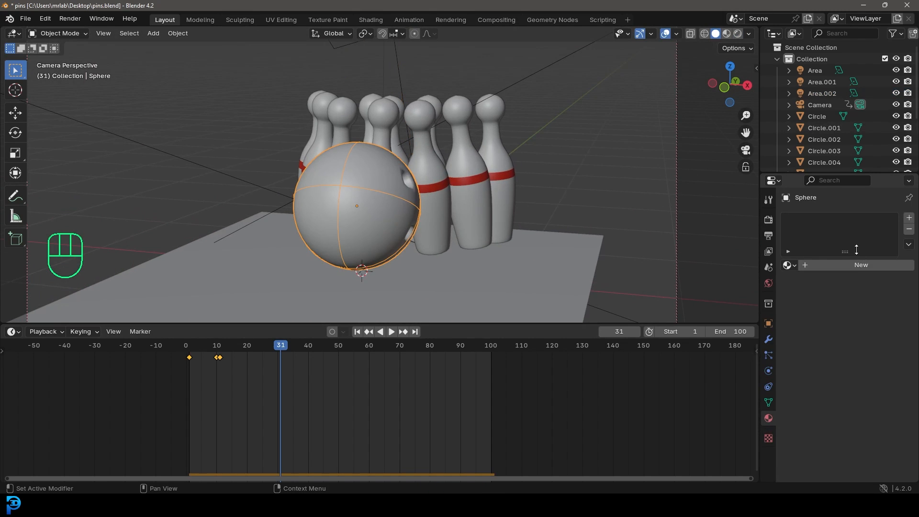
click(837, 265)
text(ball)
key(Return)
- Give the ball material an orange-red base color (hue 0.009, saturation 0.966), roughness 0.066 and coat weight 0.451
click(851, 338)
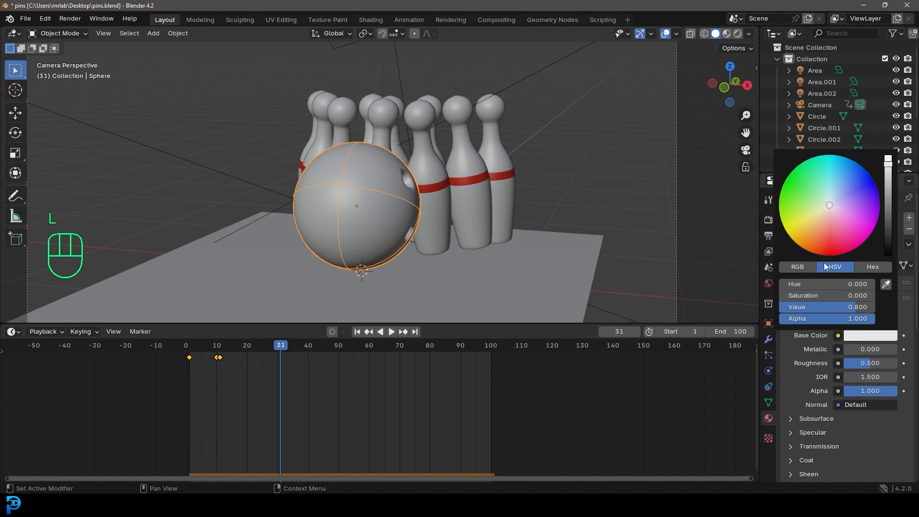
drag(823, 253, 822, 245)
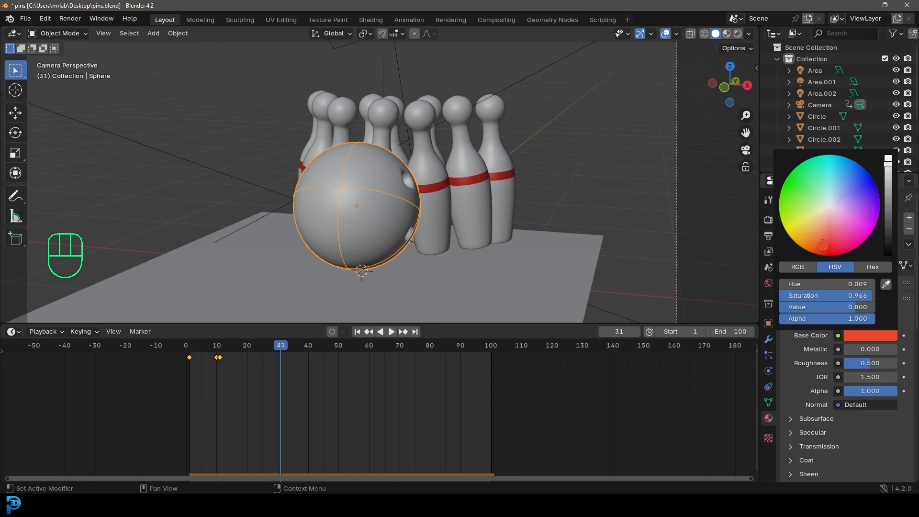
drag(870, 362, 848, 363)
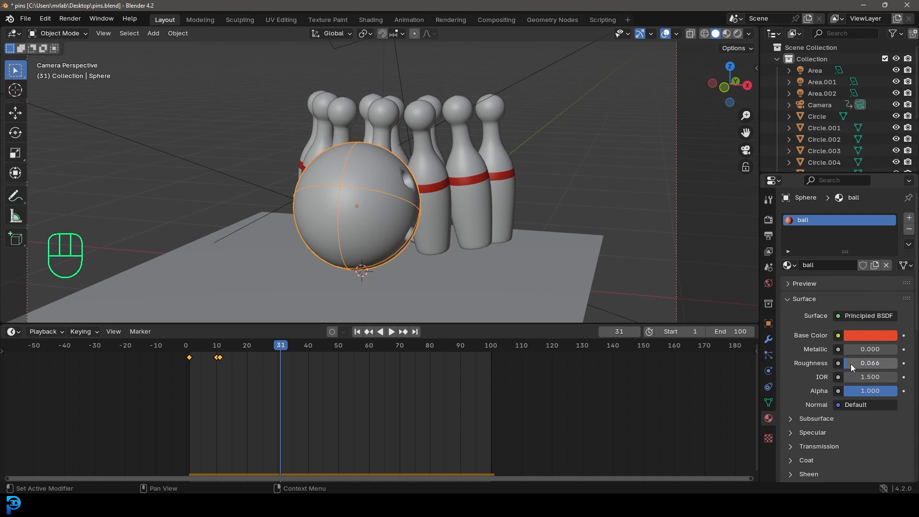
click(789, 460)
scroll(792, 457, down, 3)
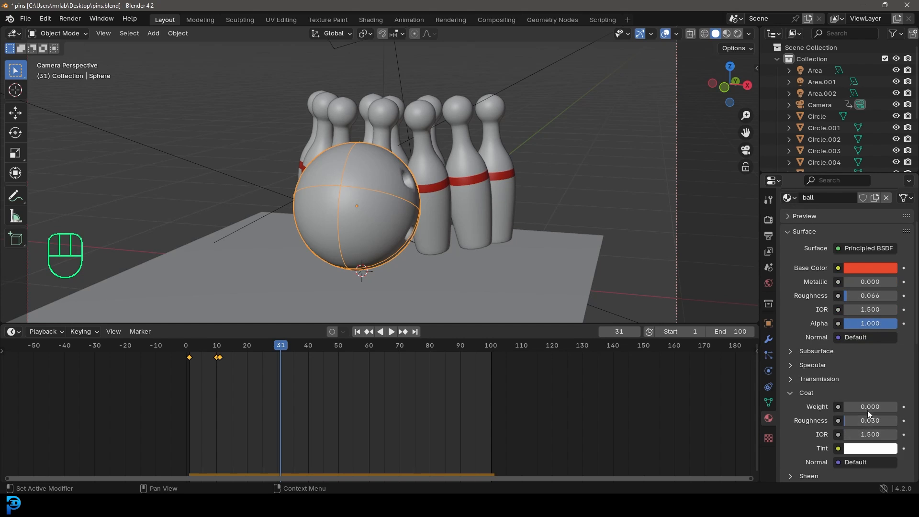
drag(860, 407, 869, 407)
- Preview the ball material in Rendered shading, save the file and deselect everything
scroll(407, 216, down, 2)
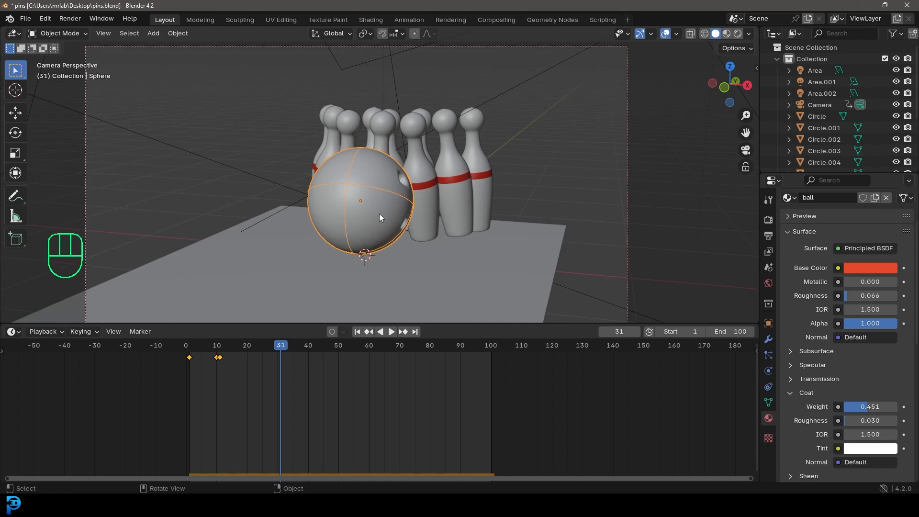
key(z)
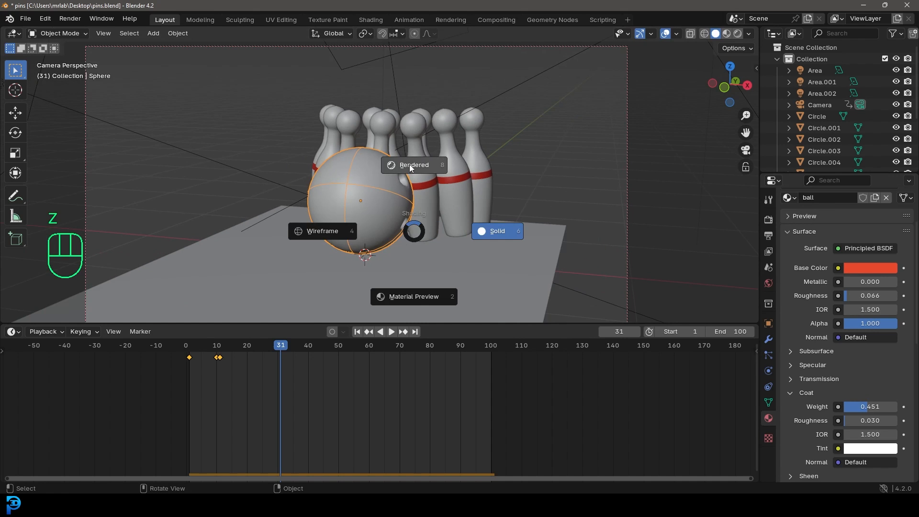
click(410, 166)
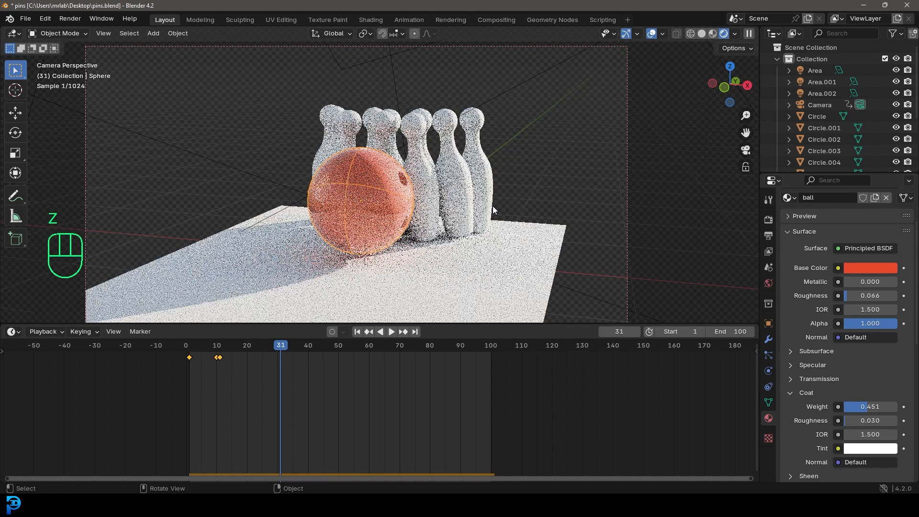
key(ctrl+s)
key(alt+a)
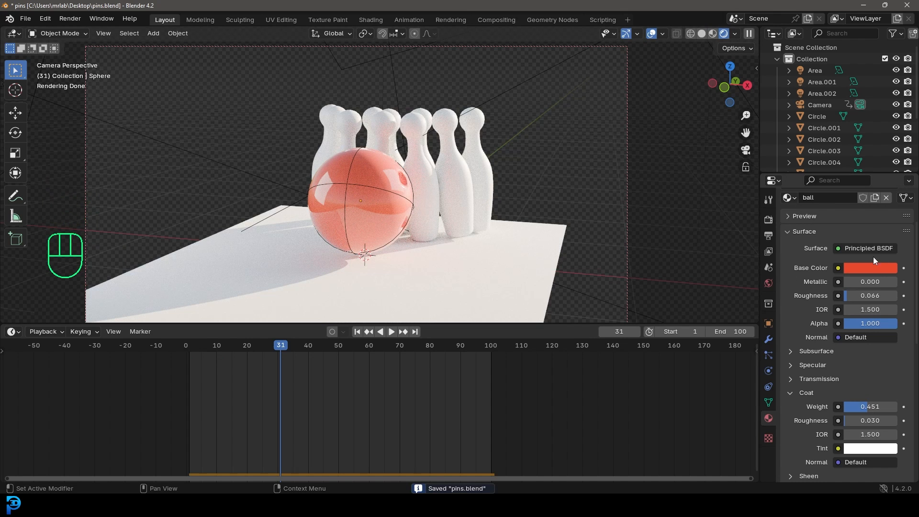
- Shift the ball material's base color to red with hue 0.004 and saturation 0.986
click(874, 267)
click(825, 180)
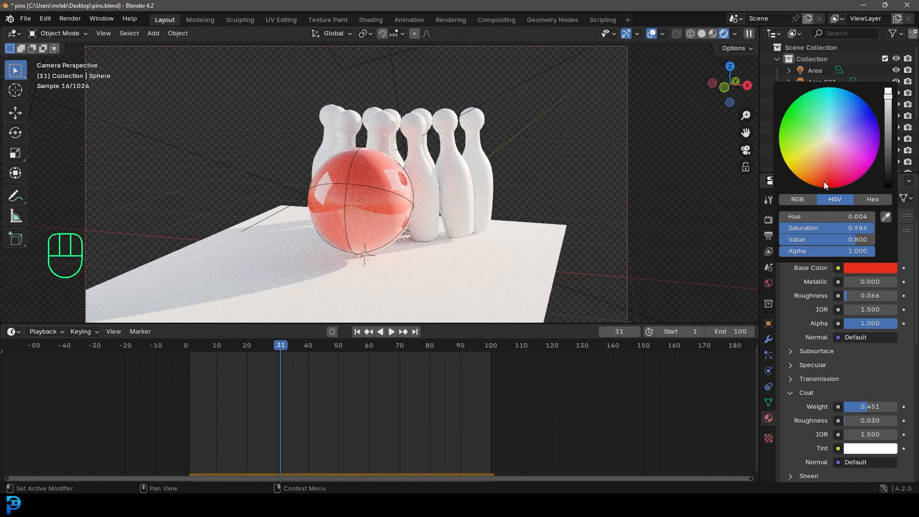
- Select the rearmost pin beside the lane's far edge and lower its "pin" material's roughness to 0.075
click(480, 138)
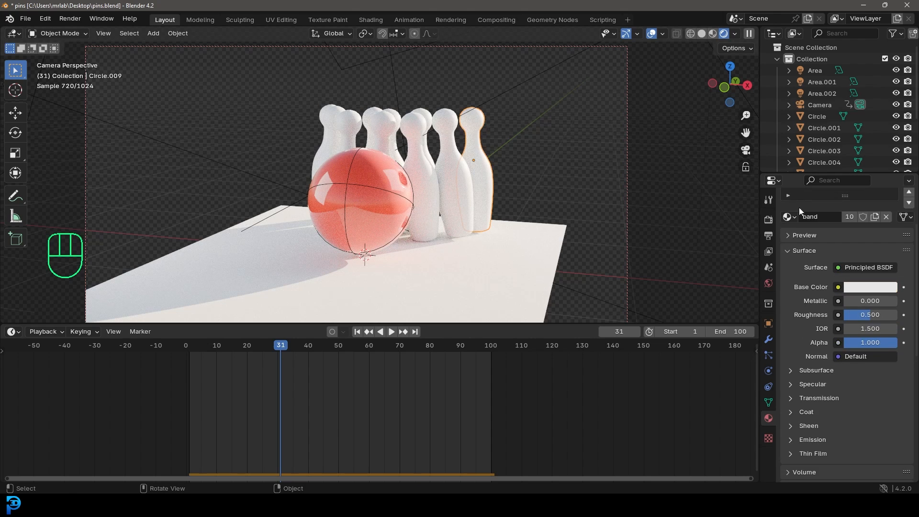
click(823, 231)
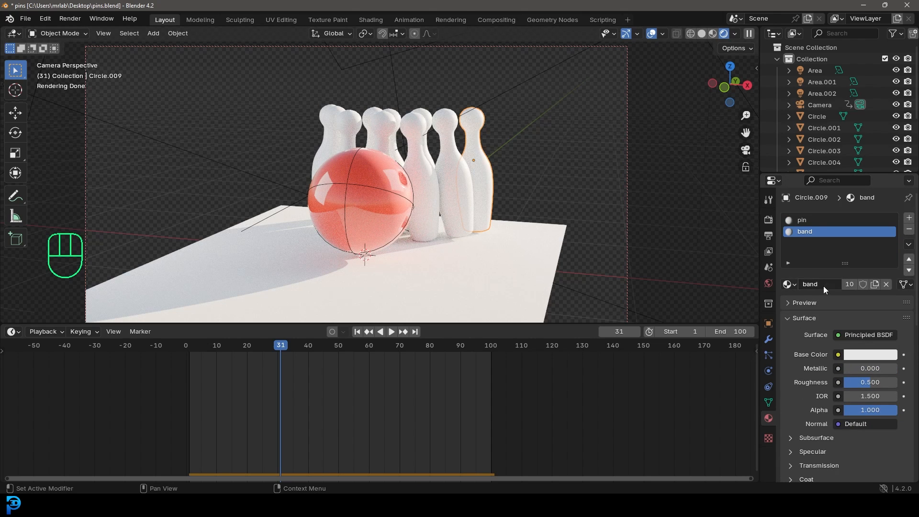
click(805, 219)
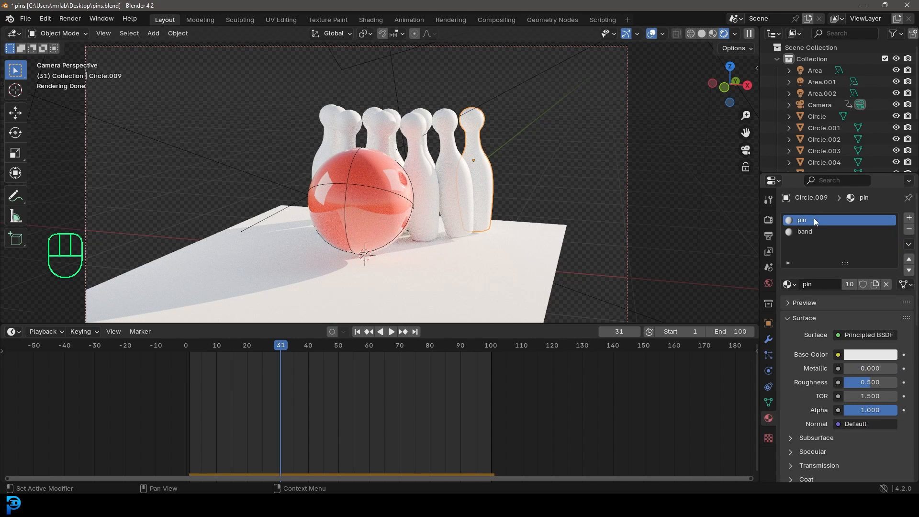
drag(880, 383, 859, 383)
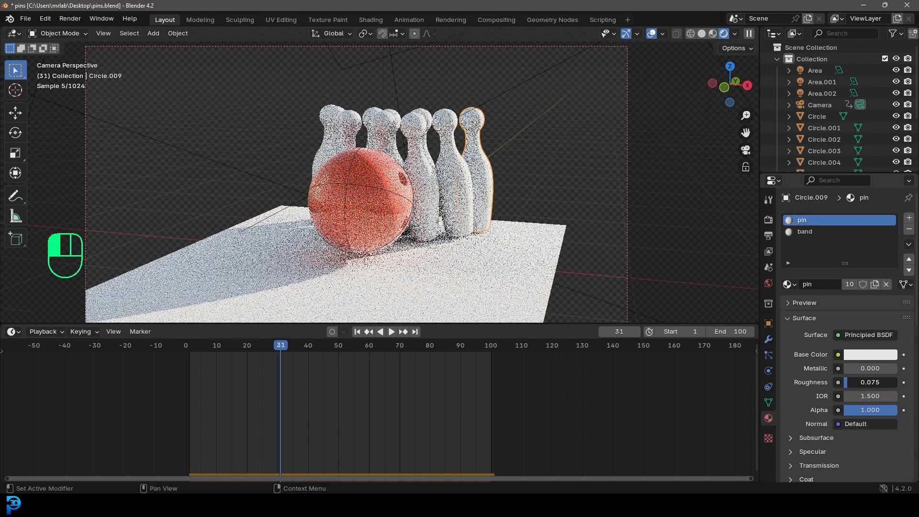
- Give the "band" material roughness 0.058 and a red base color (hue 0.996, saturation 0.972), and deselect everything
click(809, 233)
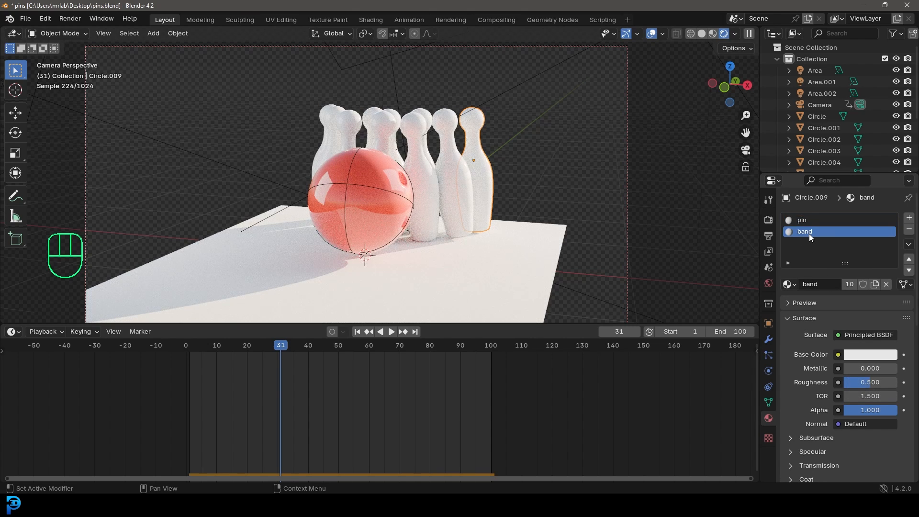
drag(877, 383, 853, 383)
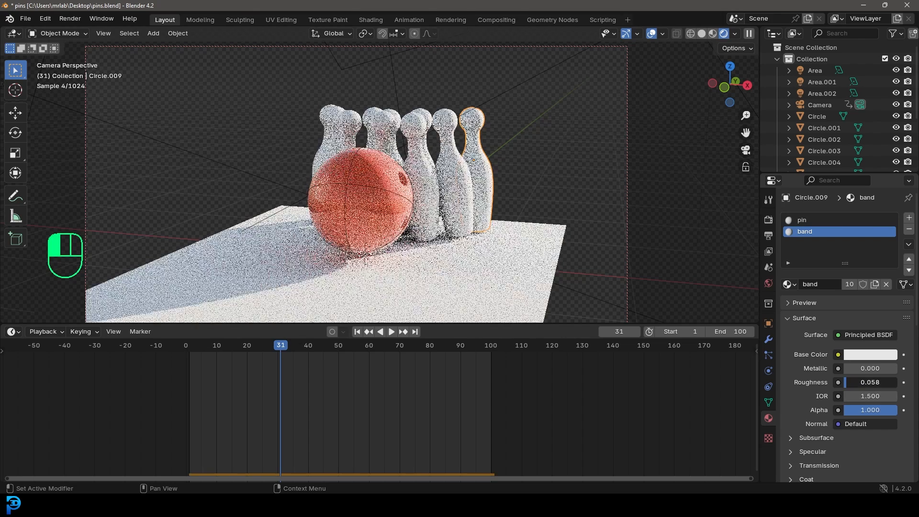
click(866, 354)
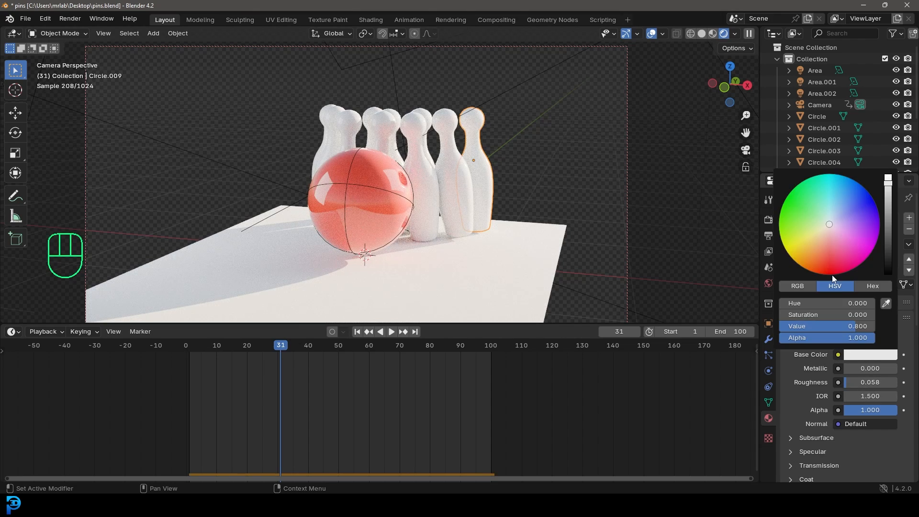
click(828, 268)
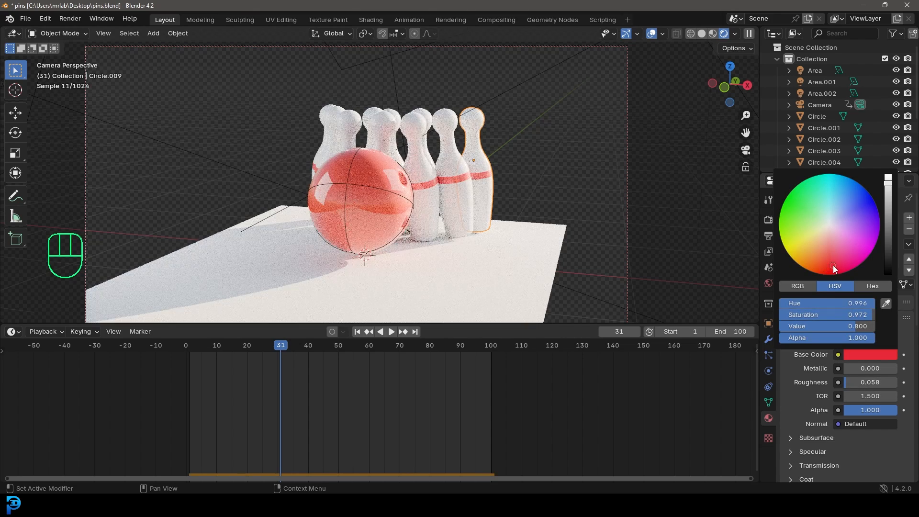
key(alt+a)
- Change the ball material's base color to orange with hue 0.017 and saturation 0.987, deselect and save the file
click(375, 162)
click(870, 336)
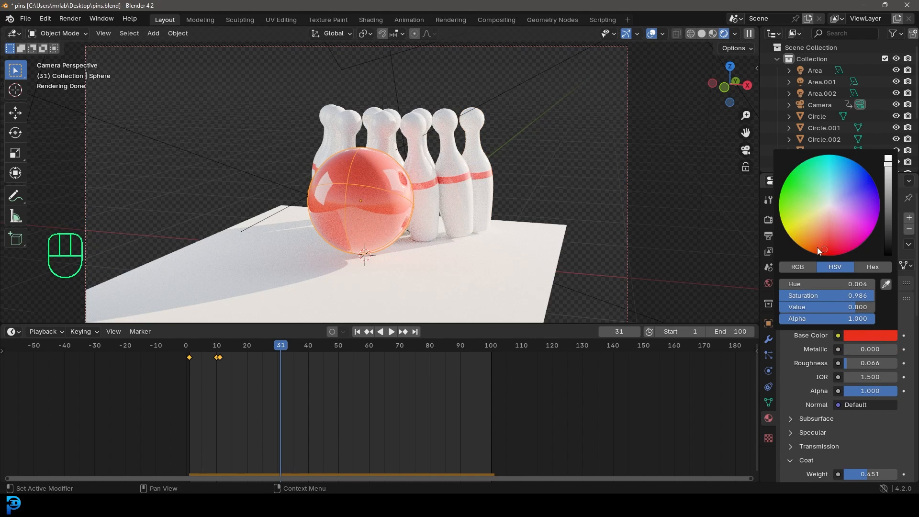
click(816, 248)
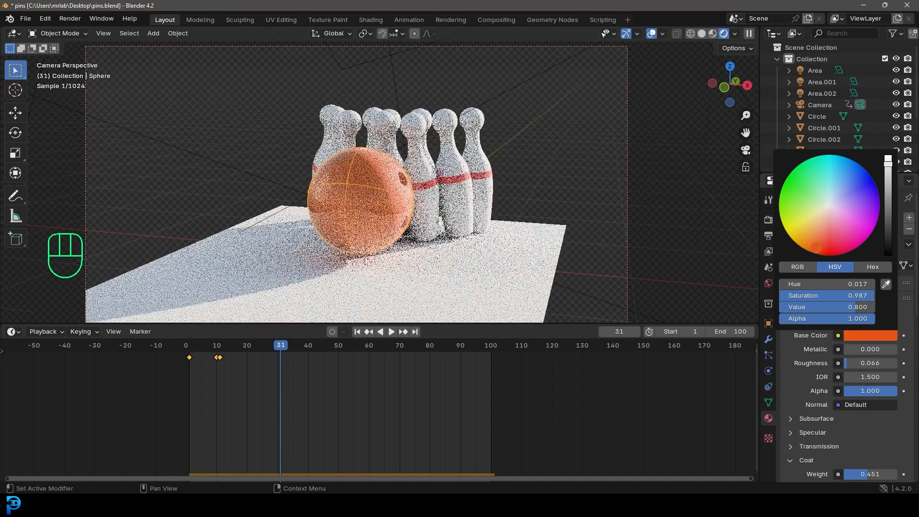
key(alt+a)
key(ctrl+s)
key(ctrl+s)
- Append the laminate_floor_03 material from its blend file in the Blender PBR Material Library
scroll(519, 205, down, 2)
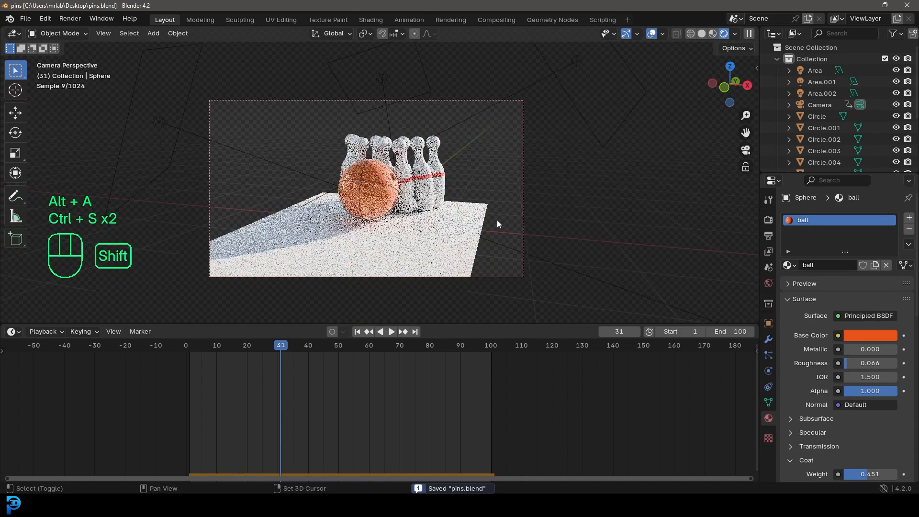
shift+middle_drag(497, 220, 497, 184)
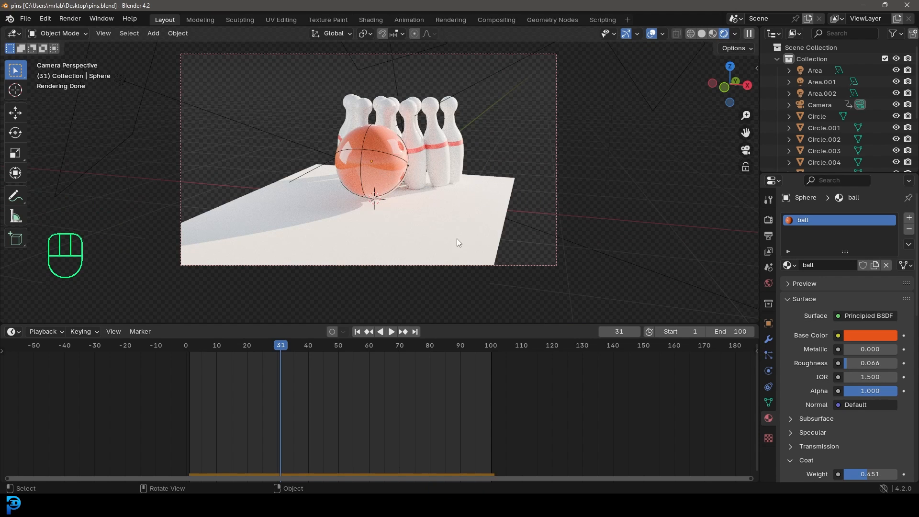
click(25, 18)
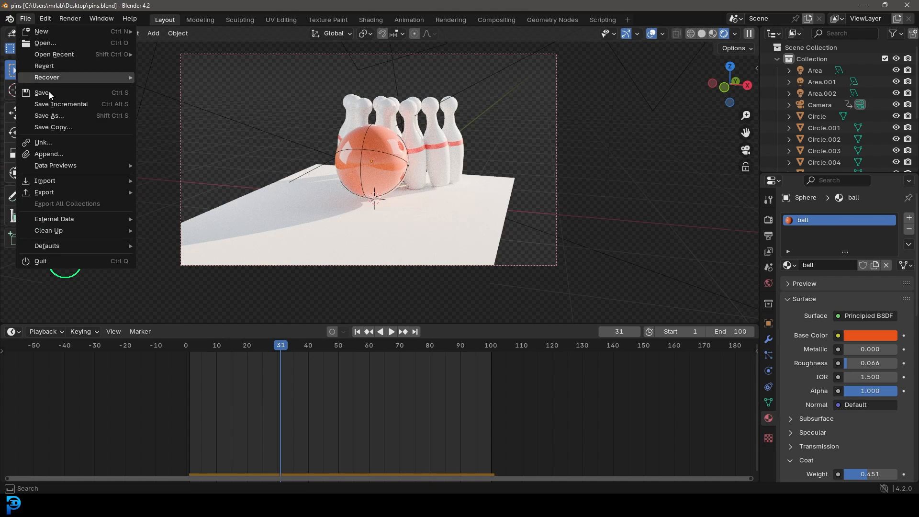
click(66, 149)
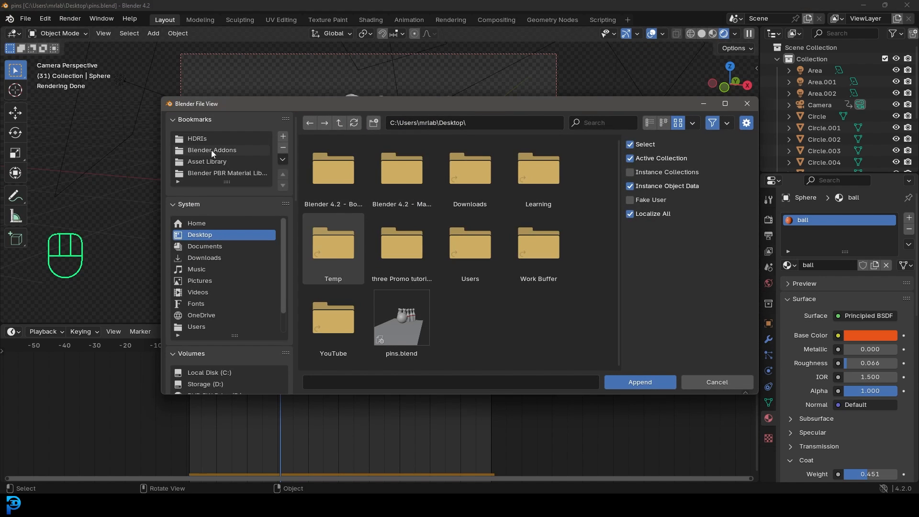
click(235, 174)
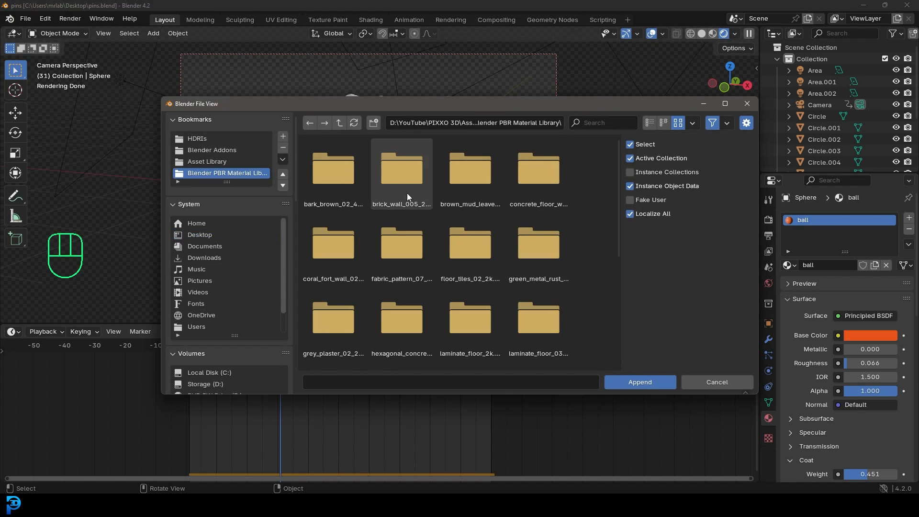
double_click(544, 324)
double_click(406, 177)
double_click(527, 258)
click(337, 177)
click(642, 383)
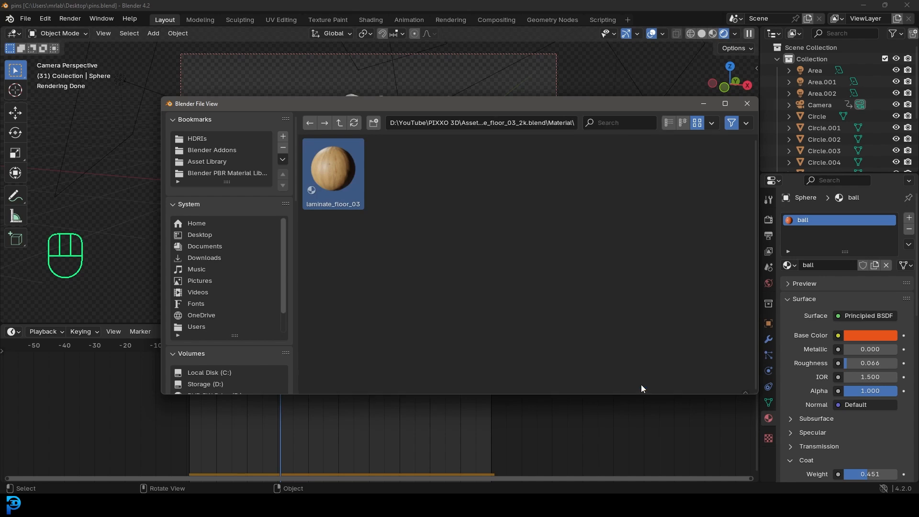
- Assign the laminate_floor_03 material to the floor plane
click(489, 216)
click(786, 265)
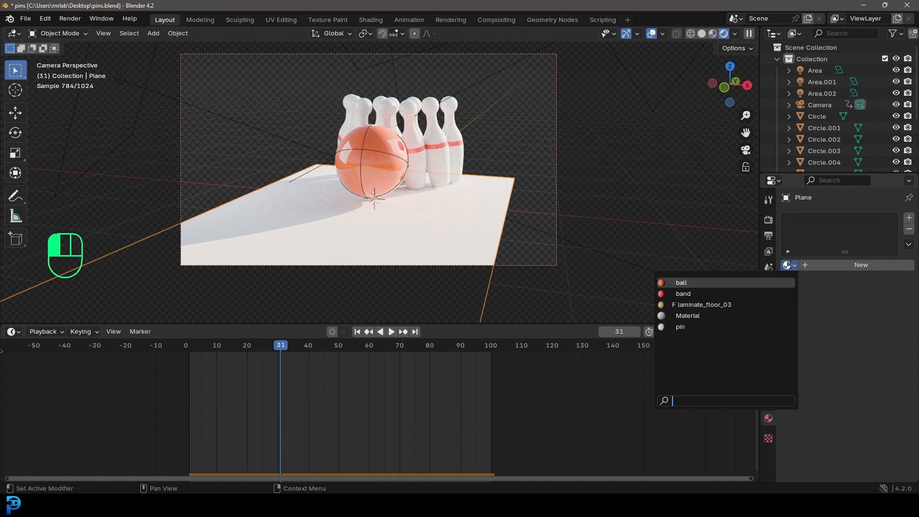
click(713, 303)
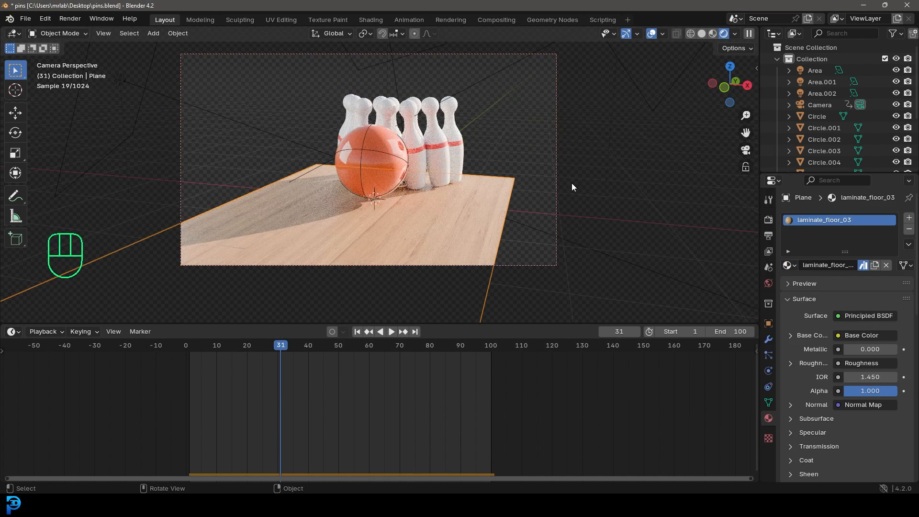
shift+middle_drag(572, 184, 586, 196)
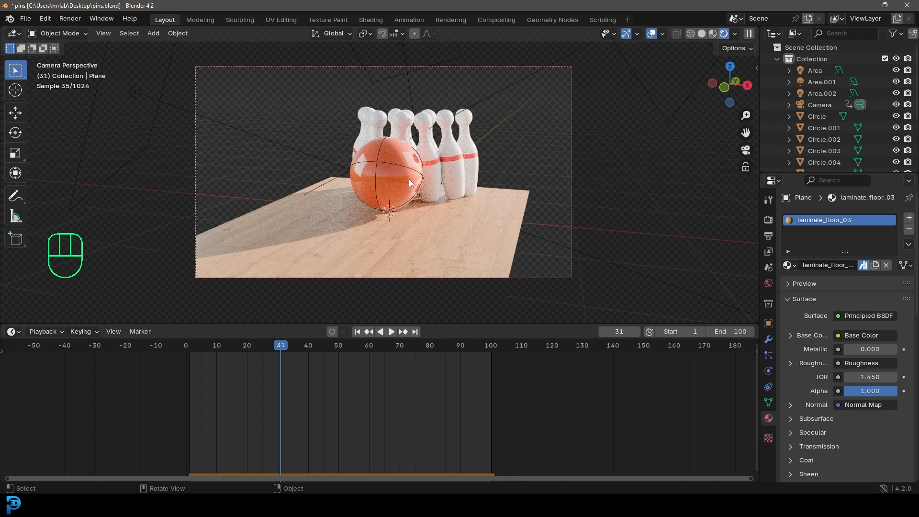
- Enable Motion Blur in the render settings and save the file
click(768, 220)
scroll(833, 371, down, 6)
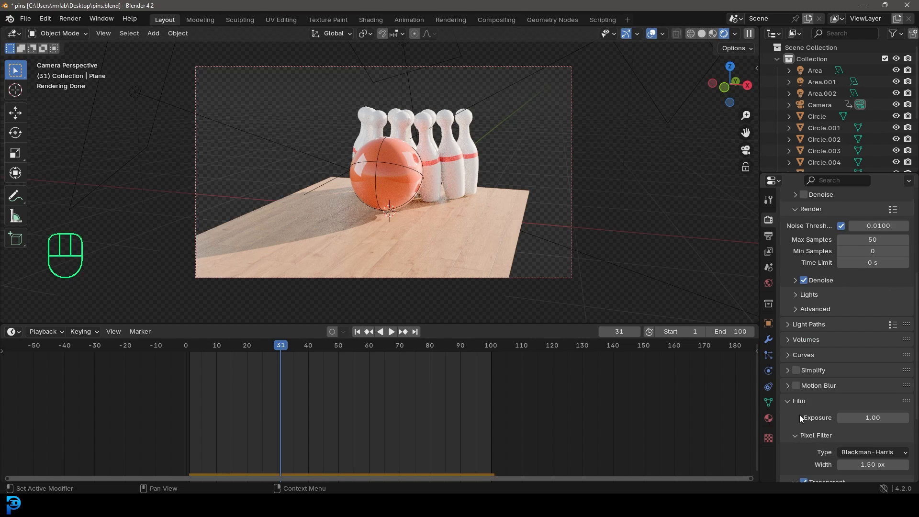
click(796, 386)
key(ctrl+s)
key(ctrl+s)
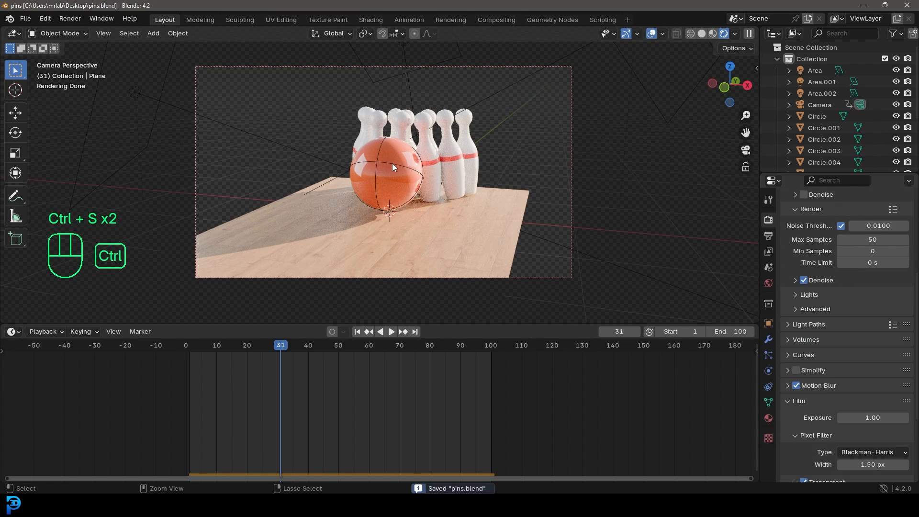
- Go to frame 35, switch the viewport to Solid shading and save the file
mouse_move(282, 346)
mouse_down()
mouse_move(235, 352)
mouse_move(300, 348)
mouse_move(294, 352)
mouse_up()
key(z)
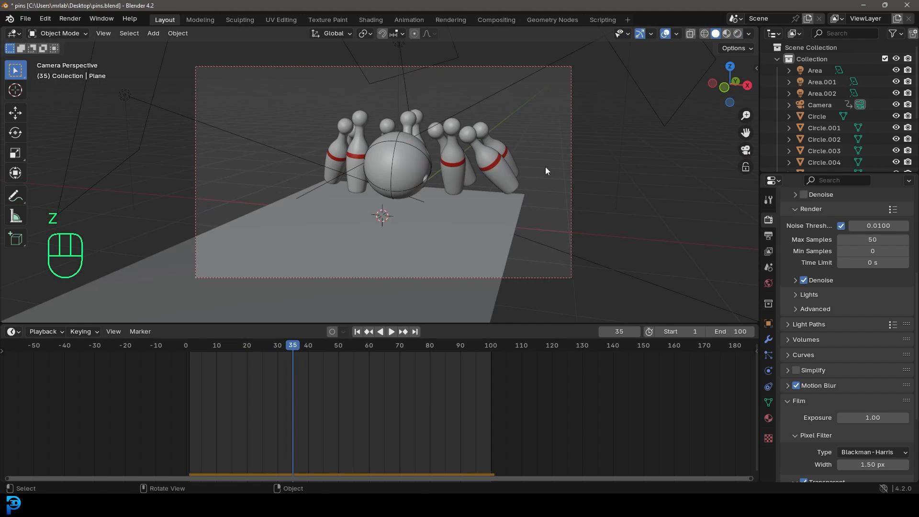
key(ctrl+s)
key(ctrl+s)
- Render a still image of the current frame, examine the whole result and close the render window
click(71, 19)
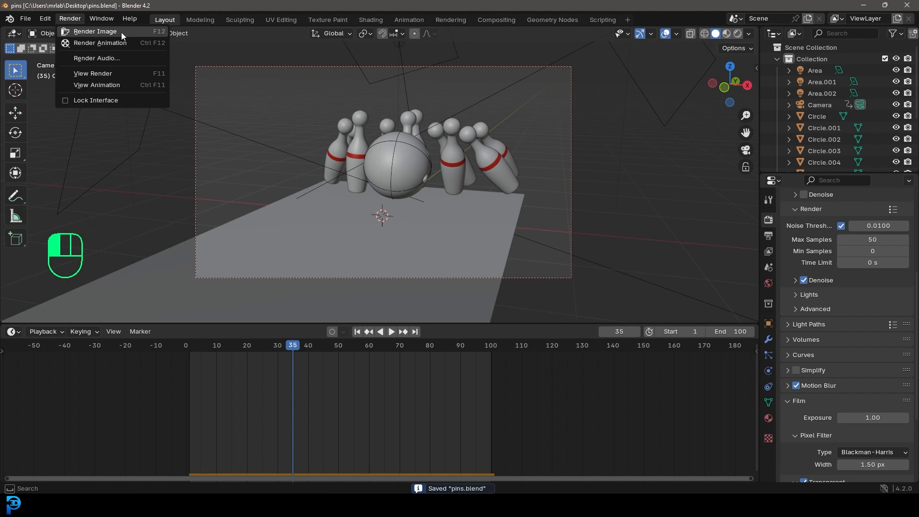
click(136, 31)
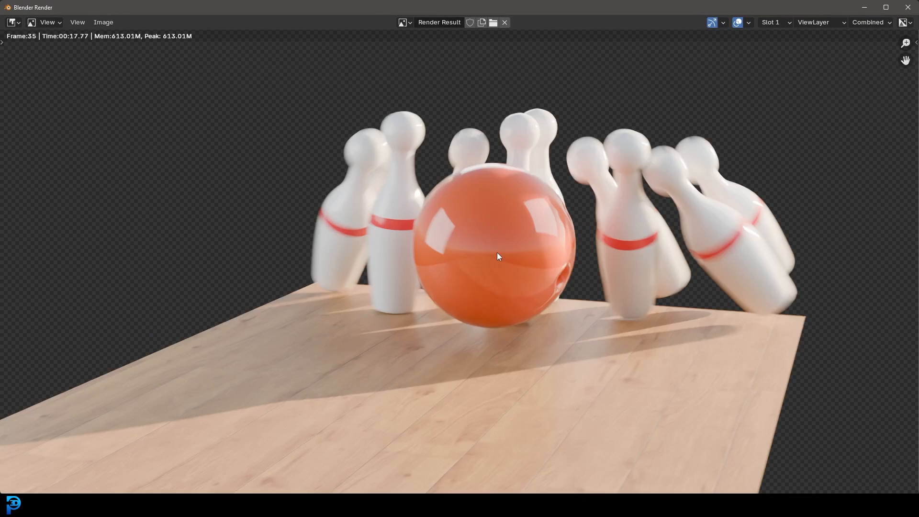
scroll(497, 278, down, 1)
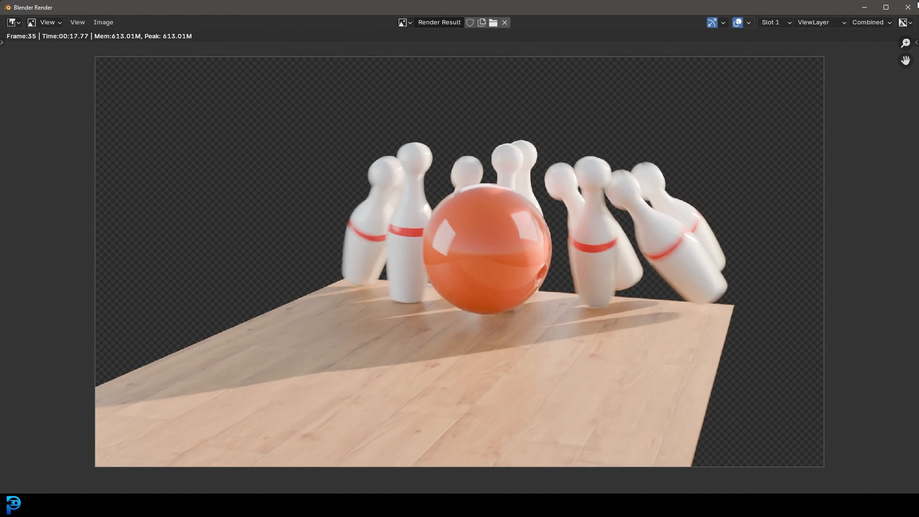
click(908, 7)
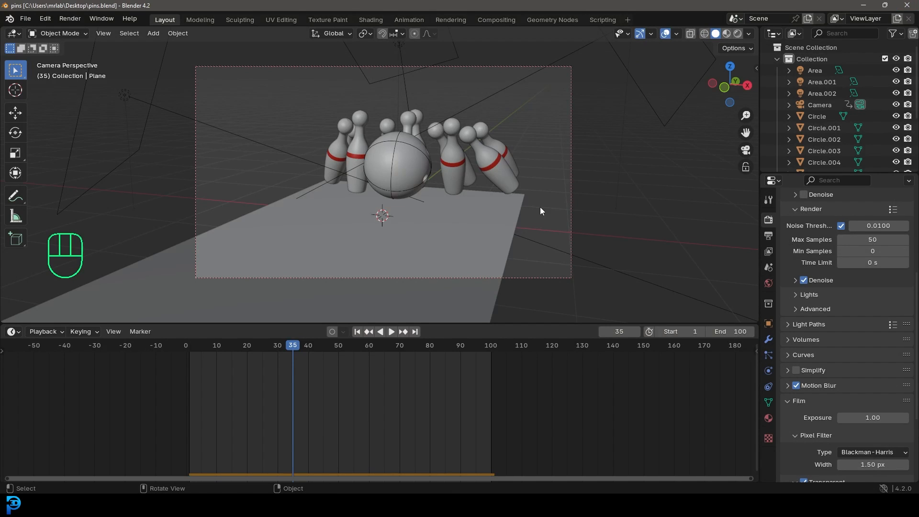
- Set the render output path to the Desktop folder
click(768, 235)
click(903, 322)
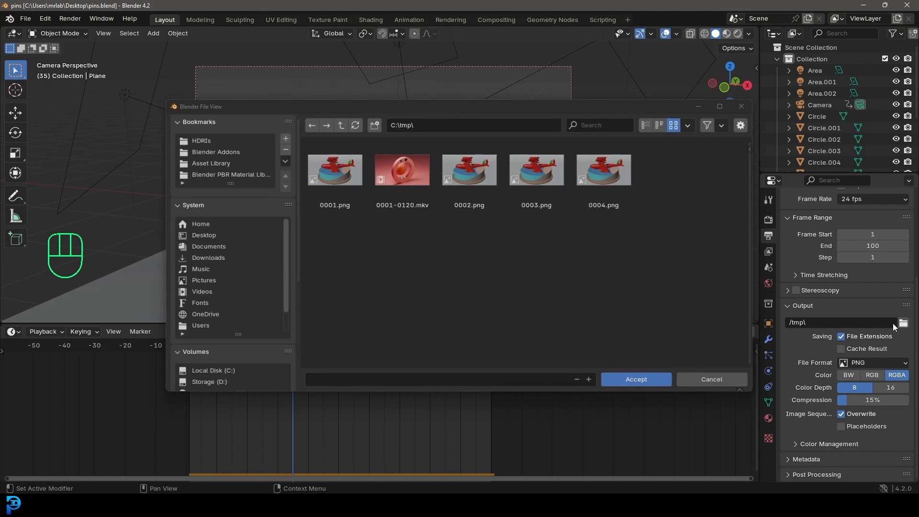
click(222, 235)
click(645, 382)
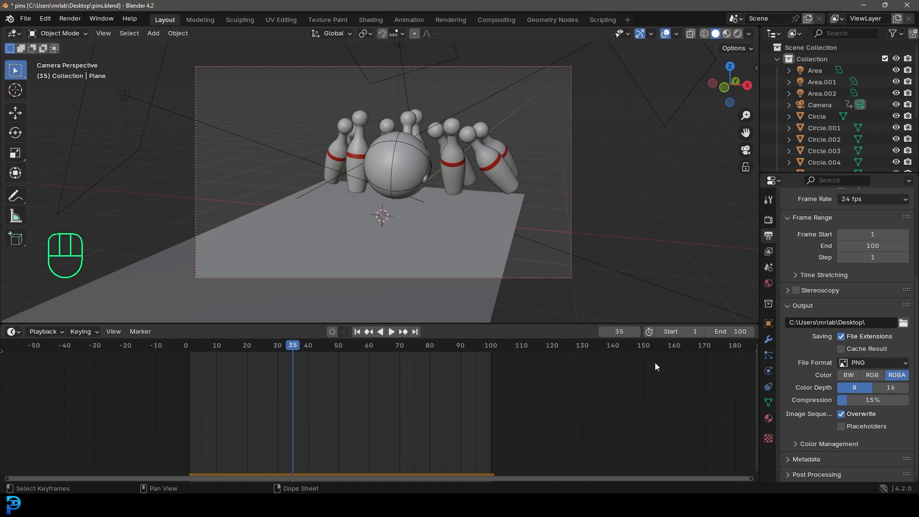
- Set the output file format to FFmpeg Video with an MPEG-4 container and save the file
click(869, 363)
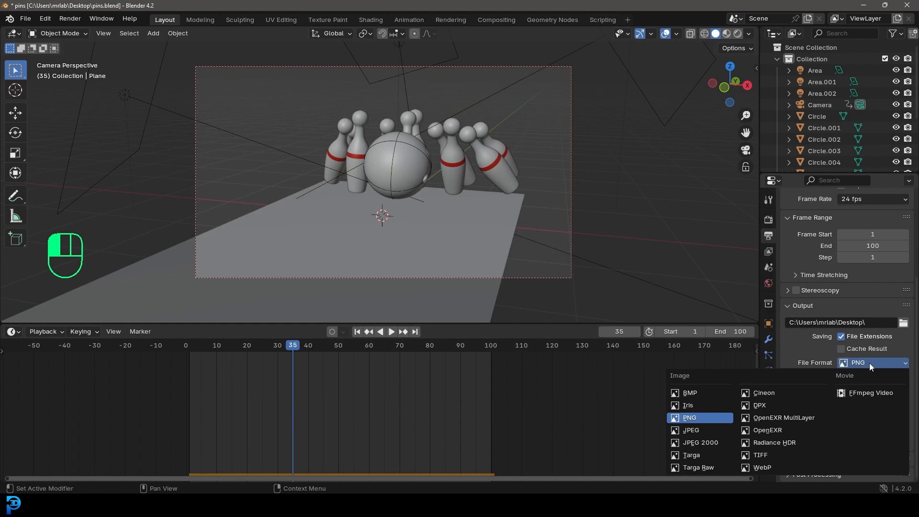
click(867, 394)
click(797, 445)
scroll(808, 448, down, 3)
click(860, 396)
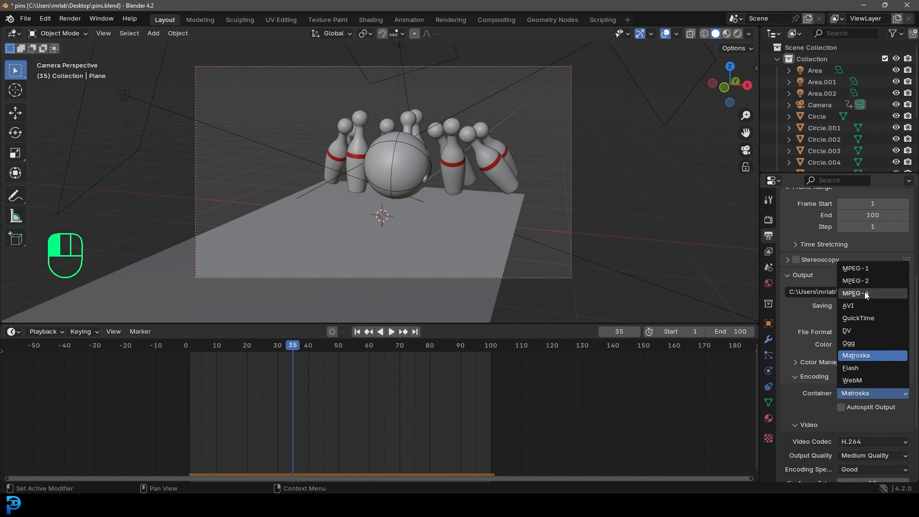
click(887, 293)
key(ctrl+s)
key(ctrl+s)
click(70, 18)
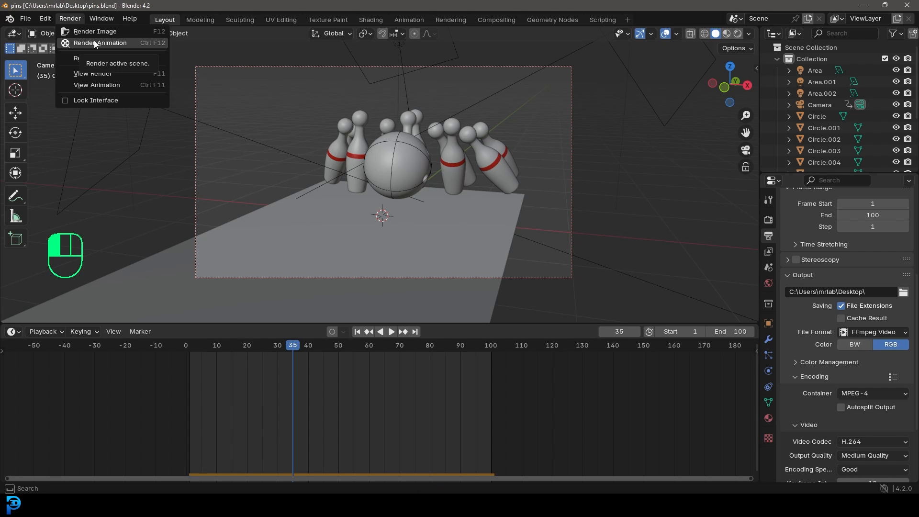
scroll(431, 144, up, 2)
shift+middle_drag(418, 140, 422, 163)
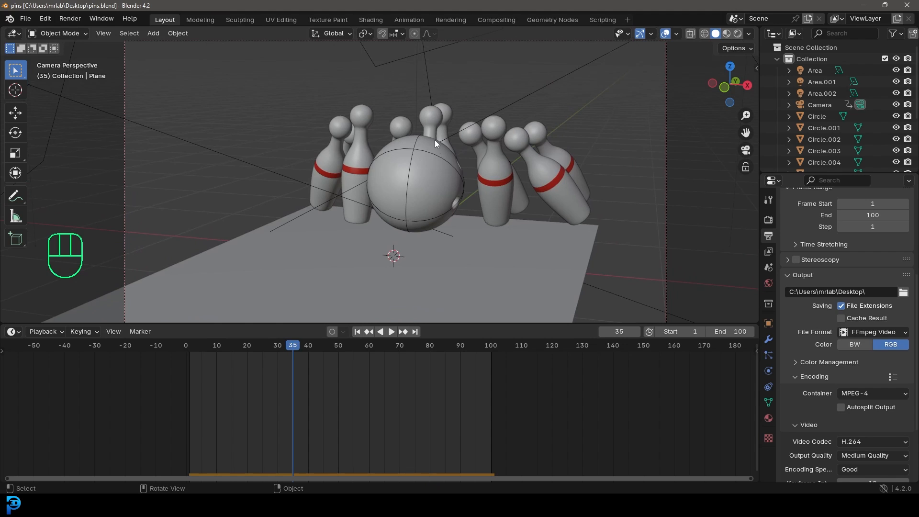